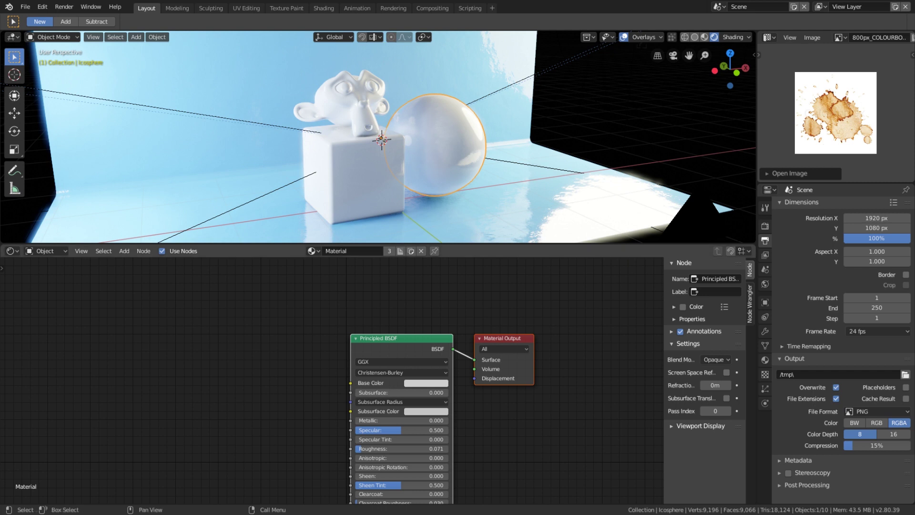
Add a Voronoi Texture node to the material, well away from the Principled BSDF on its input side
scroll(418, 336, down, 1)
middle_drag(419, 336, 477, 336)
scroll(404, 339, up, 2)
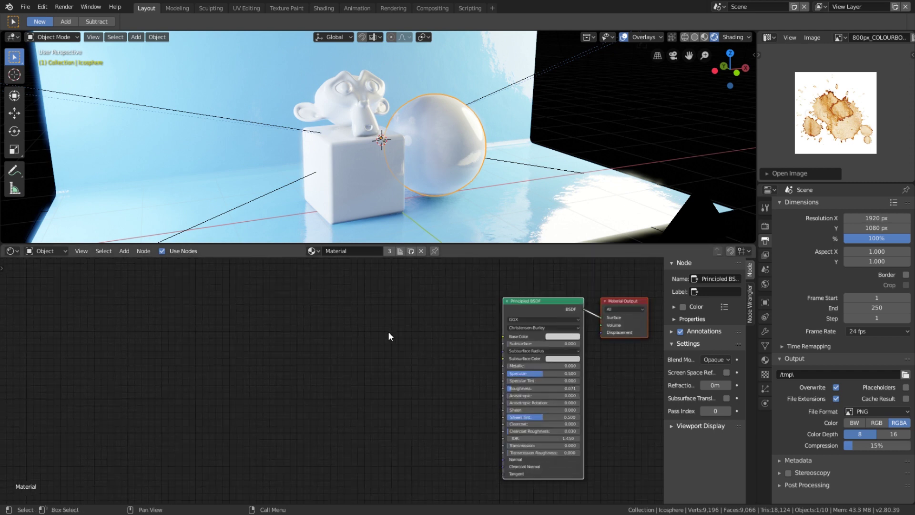
scroll(827, 128, up, 3)
scroll(557, 272, down, 1)
scroll(830, 151, down, 1)
scroll(830, 151, down, 2)
middle_drag(377, 390, 456, 383)
scroll(453, 380, up, 1)
key(shift+a)
click(378, 313)
text(vor)
key(Return)
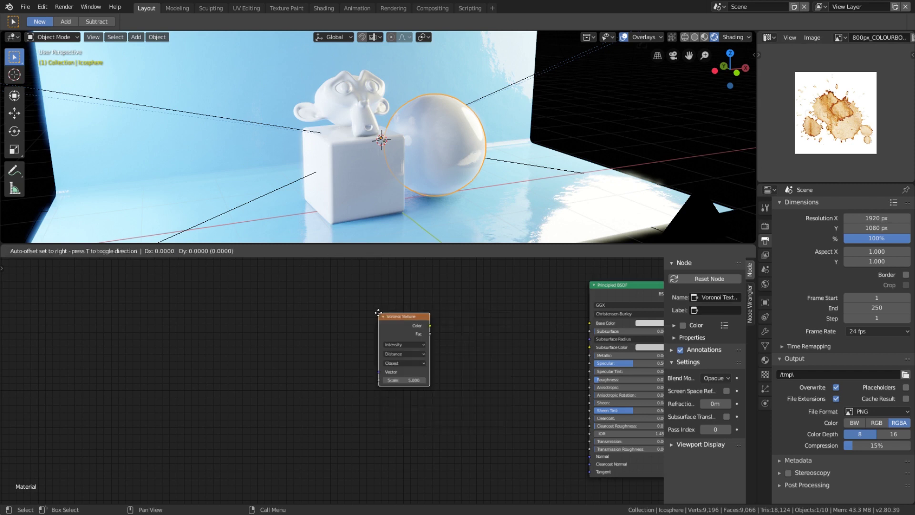
click(316, 288)
Give the Voronoi Texture a mapping setup driven by Object coordinates, preview its color output, and view the scene through the camera
scroll(330, 353, up, 5)
middle_drag(353, 307, 368, 339)
scroll(369, 337, up, 1)
key(ctrl+t)
ctrl+shift+click(370, 324)
drag(95, 353, 131, 400)
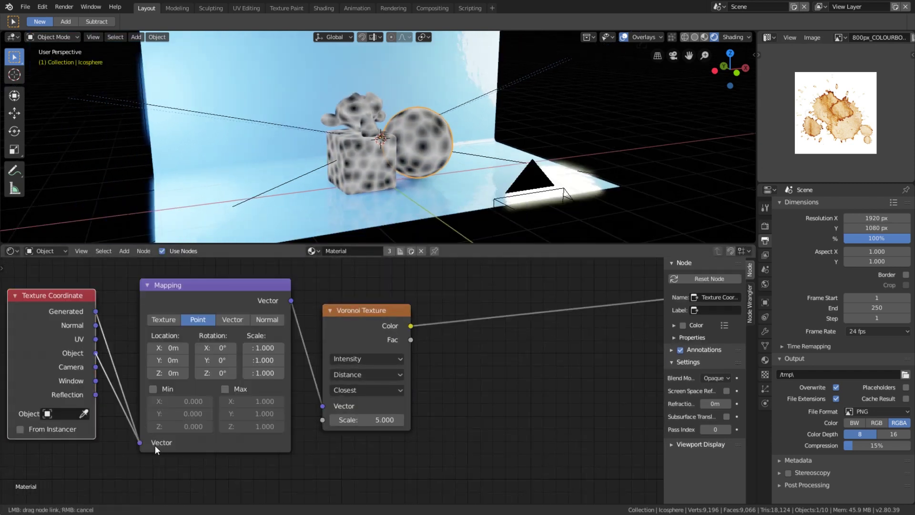
drag(153, 442, 153, 442)
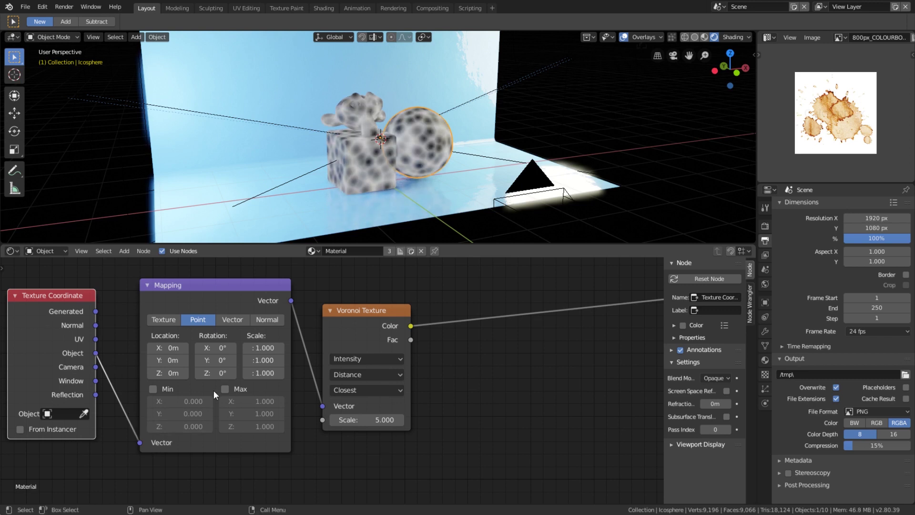
key(KP_0)
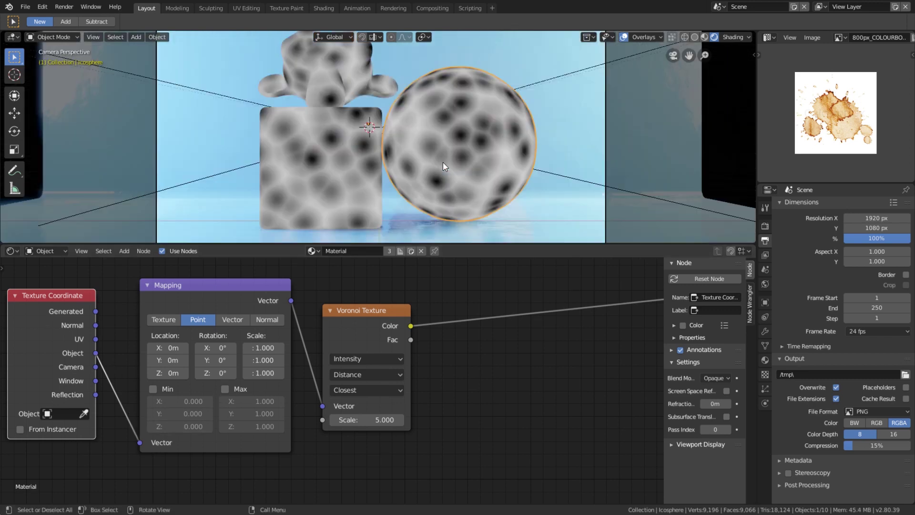
Insert a ColorRamp on the Voronoi Texture's color output and move its white stop to 0.317
scroll(450, 309, down, 3)
key(shift+a)
click(449, 308)
text(col)
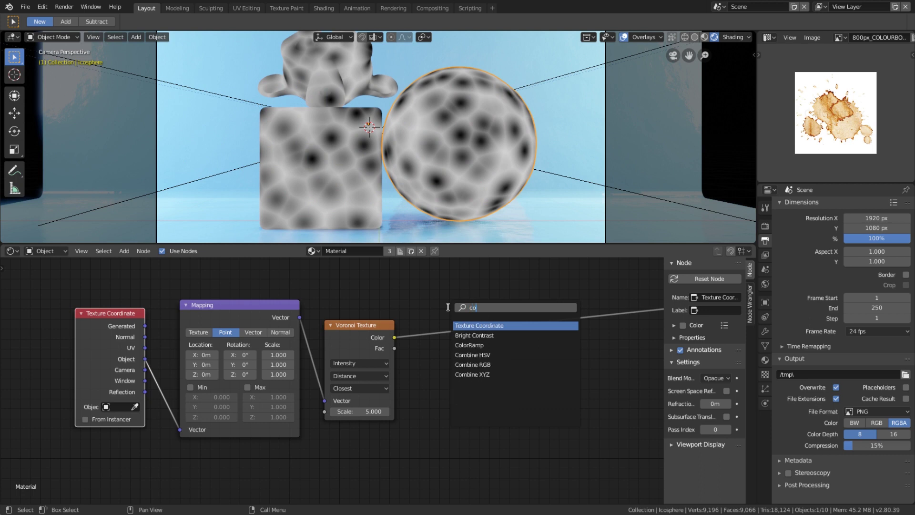
key(Return)
click(435, 300)
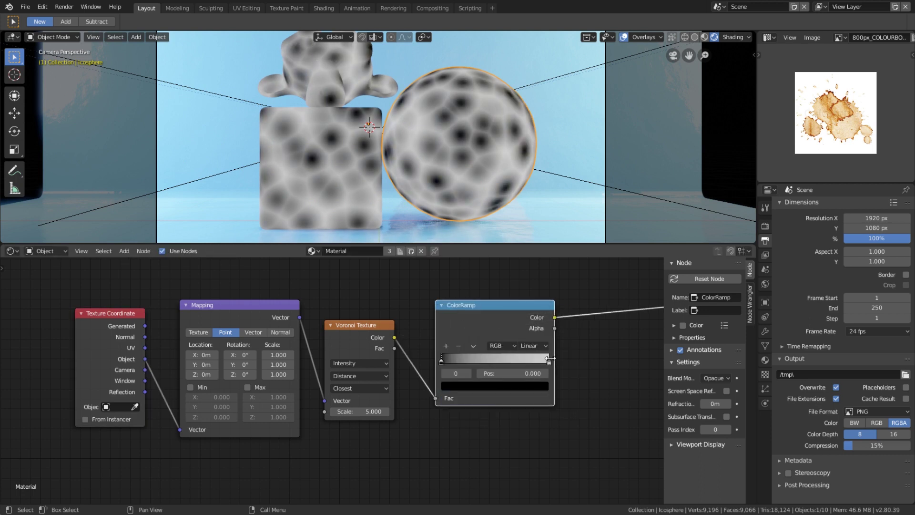
drag(542, 361, 475, 358)
Move the texture nodes farther from the Principled BSDF and set the Voronoi Texture scale to 3
scroll(469, 381, down, 4)
key(b)
drag(467, 428, 192, 314)
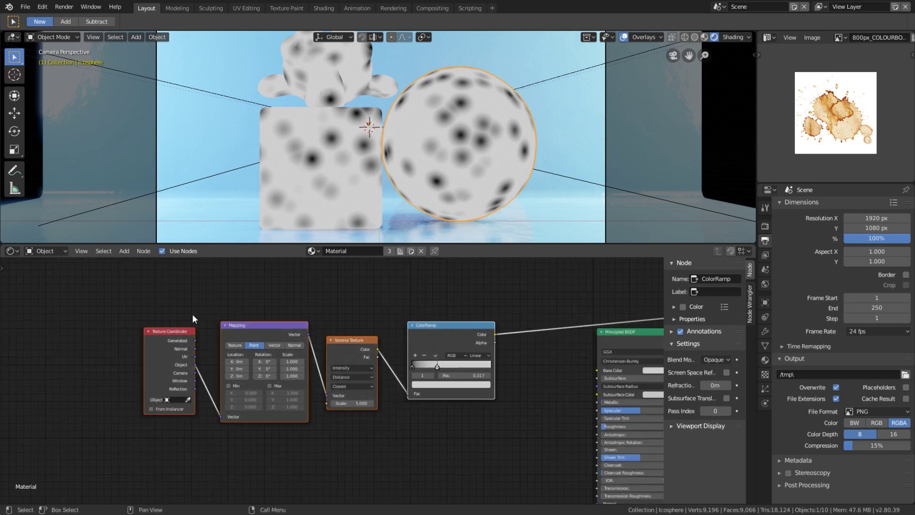
key(g)
click(243, 358)
scroll(243, 356, up, 2)
text(3)
key(Return)
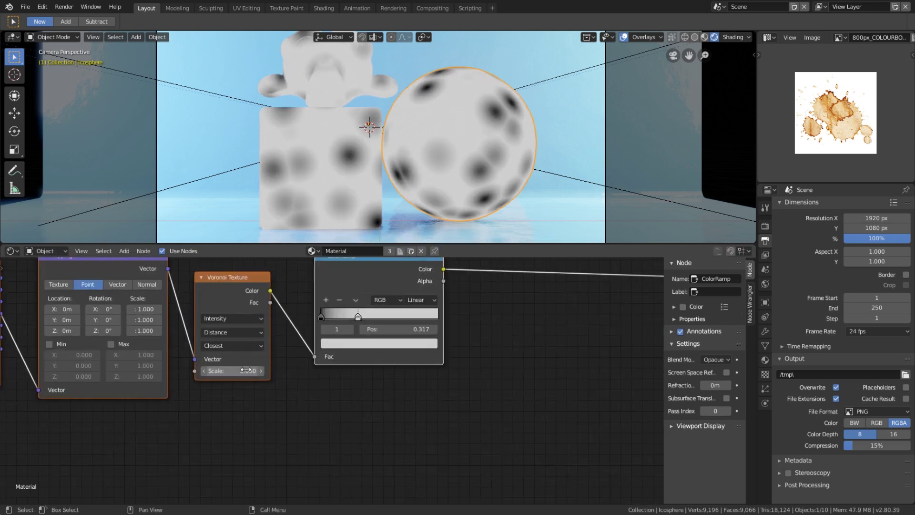
Move the ColorRamp's black stop to 0.050 and shift the ColorRamp and Voronoi Texture nodes upward
scroll(263, 333, down, 2)
middle_drag(264, 332, 307, 380)
scroll(328, 380, up, 2)
drag(375, 368, 419, 306)
drag(288, 347, 314, 297)
scroll(319, 298, down, 2)
middle_drag(322, 305, 326, 291)
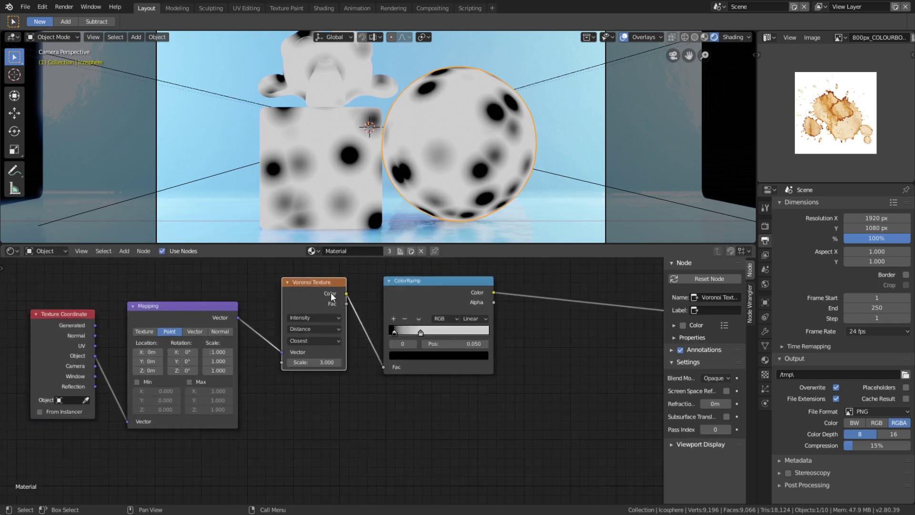
Duplicate the Voronoi Texture below the original, feed it the Mapping vector, and set its scale to 30
key(shift+d)
click(327, 391)
drag(269, 433, 280, 451)
middle_drag(333, 445, 356, 422)
scroll(356, 422, up, 3)
click(341, 439)
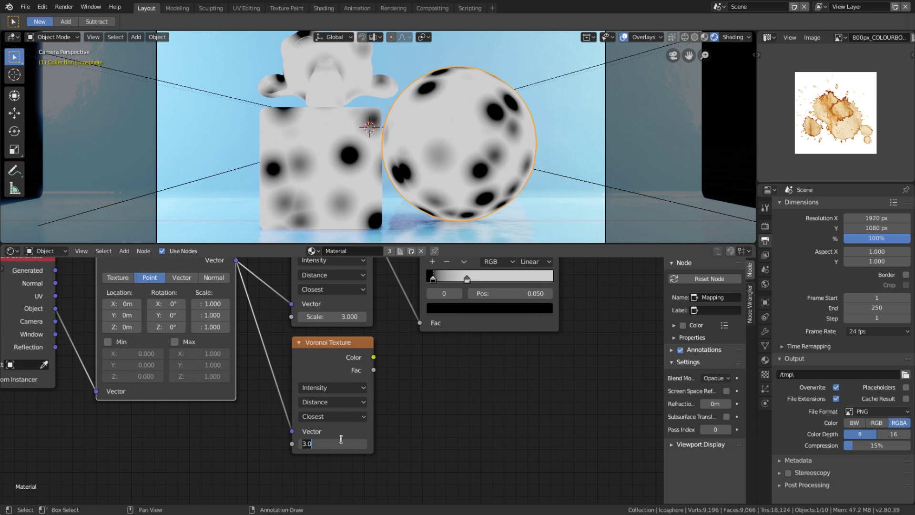
drag(337, 356, 429, 382)
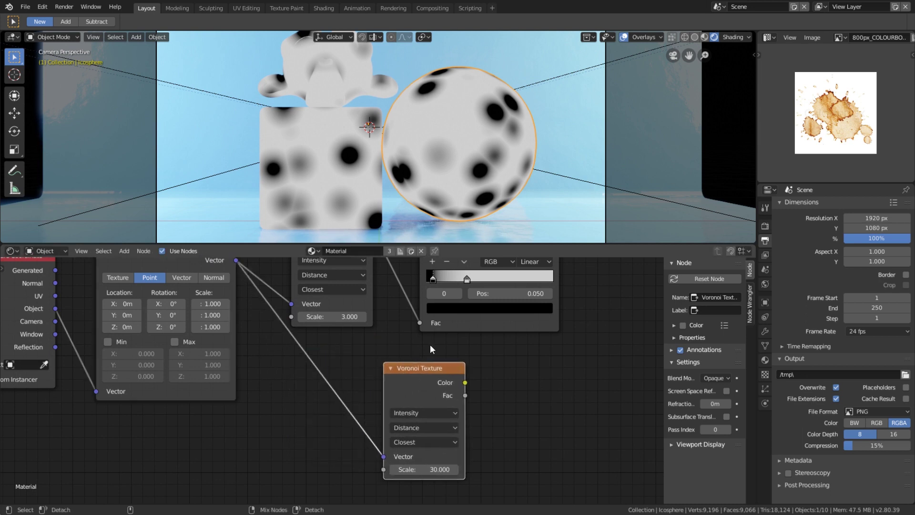
Mix the ColorRamp with the second Voronoi Texture using a MixRGB node in Burn mode at factor 0.427
ctrl+shift+right_drag(429, 345, 469, 316)
middle_drag(557, 329, 369, 356)
scroll(370, 356, up, 4)
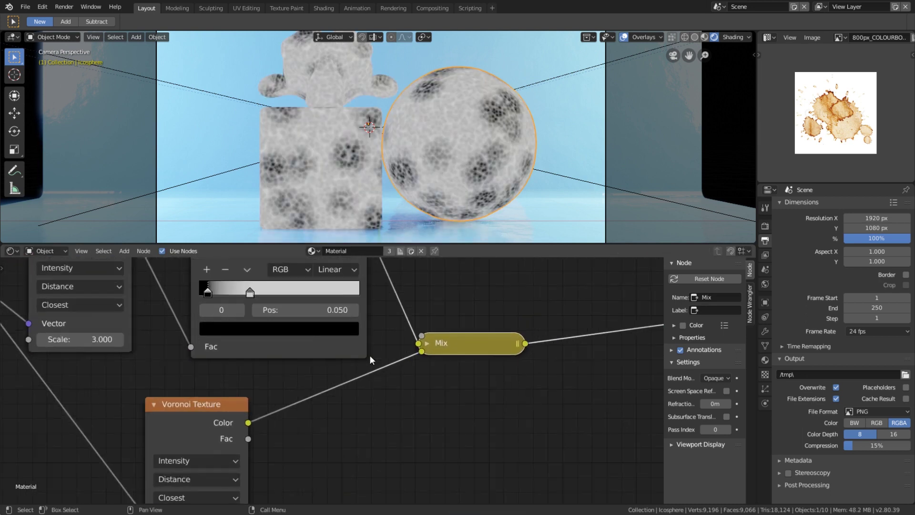
click(436, 340)
click(458, 383)
click(468, 305)
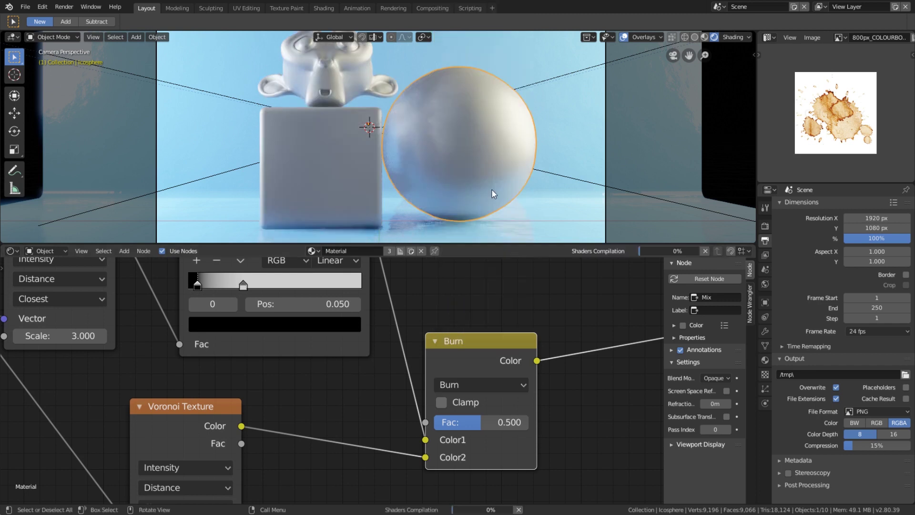
scroll(491, 189, up, 3)
drag(480, 423, 474, 422)
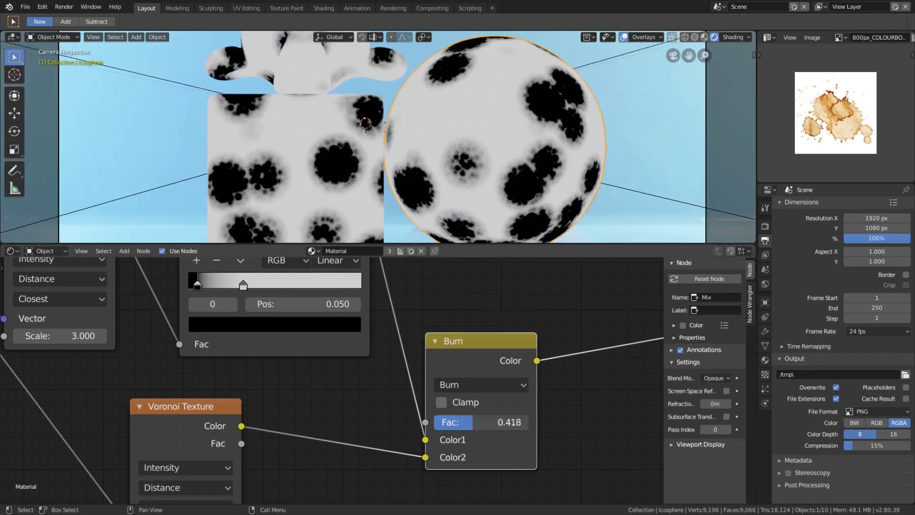
scroll(534, 139, up, 2)
scroll(835, 115, up, 4)
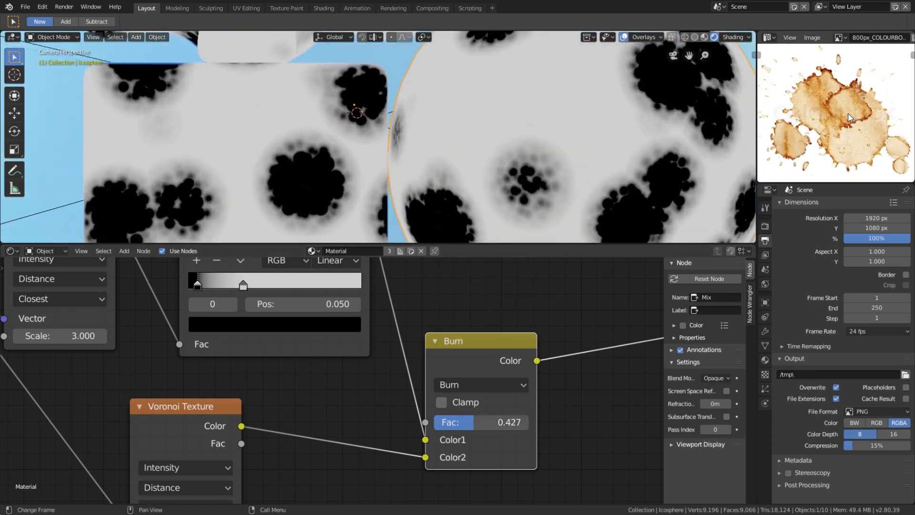
Shift the node chain away from the Principled BSDF and leave space between the Texture Coordinate and Mapping nodes
scroll(500, 347, down, 7)
middle_drag(427, 400, 550, 389)
scroll(503, 388, down, 5)
scroll(551, 389, up, 1)
key(alt+a)
key(b)
mouse_move(555, 456)
mouse_down()
mouse_move(251, 291)
mouse_move(210, 296)
mouse_up()
key(g)
click(141, 305)
middle_drag(164, 310, 391, 343)
drag(376, 370, 239, 368)
Insert a Noise Texture between the Texture Coordinate's Object output and the Mapping node
scroll(319, 375, up, 6)
key(shift+a)
click(289, 374)
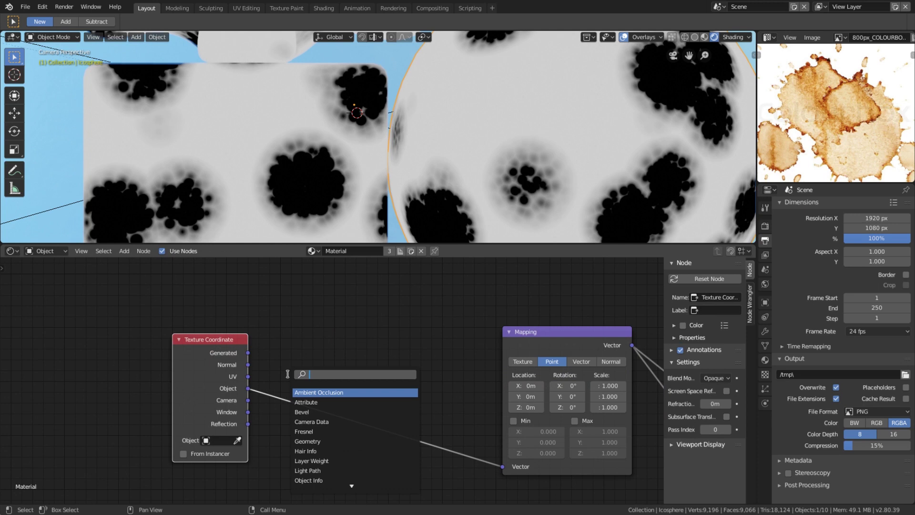
text(no)
key(Return)
click(305, 372)
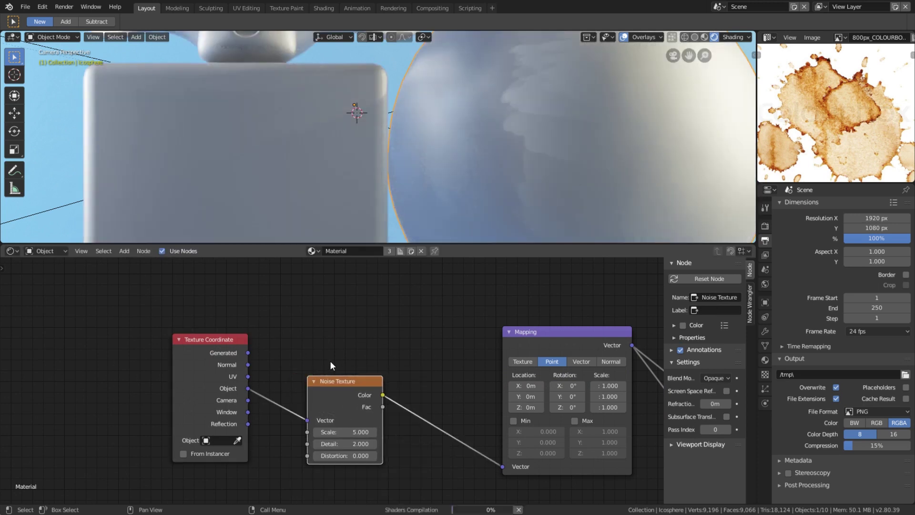
scroll(371, 340, up, 2)
scroll(371, 340, up, 2)
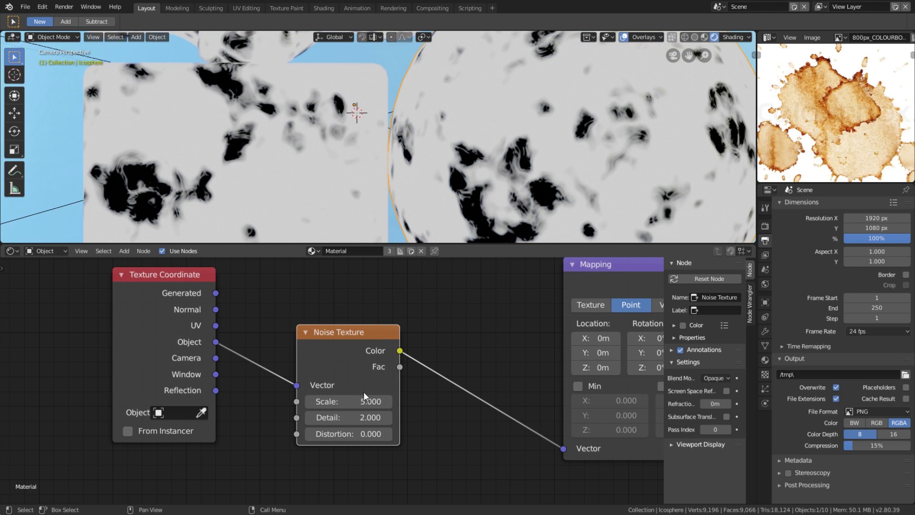
Set the Noise Texture's detail to 5.7
scroll(382, 367, down, 1)
scroll(381, 214, down, 1)
middle_drag(370, 399, 375, 372)
scroll(375, 372, up, 2)
scroll(346, 368, down, 4)
middle_drag(496, 401, 443, 423)
scroll(443, 423, up, 4)
drag(270, 402, 325, 402)
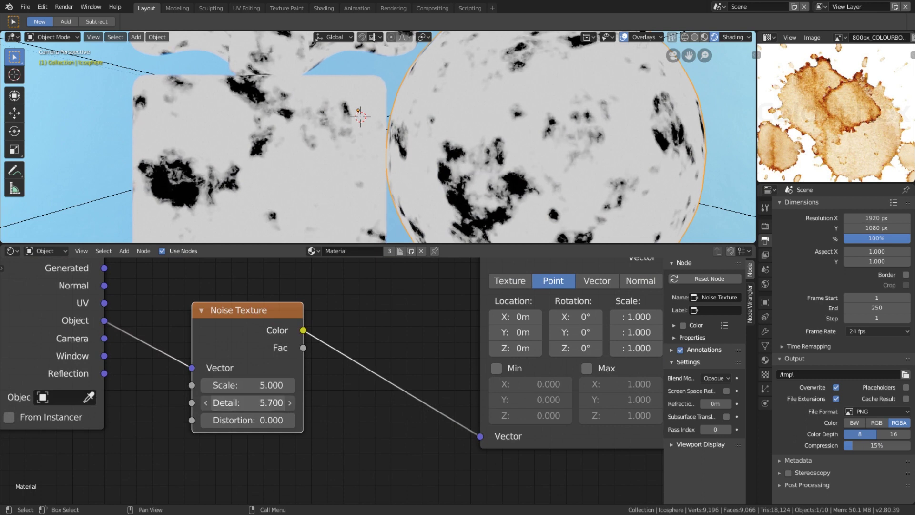
Insert a MixRGB node between the Noise Texture and Mapping, and link the Object coordinates into its Color2 input
key(shift+a)
click(360, 319)
text(mix)
key(Down)
key(Return)
click(367, 318)
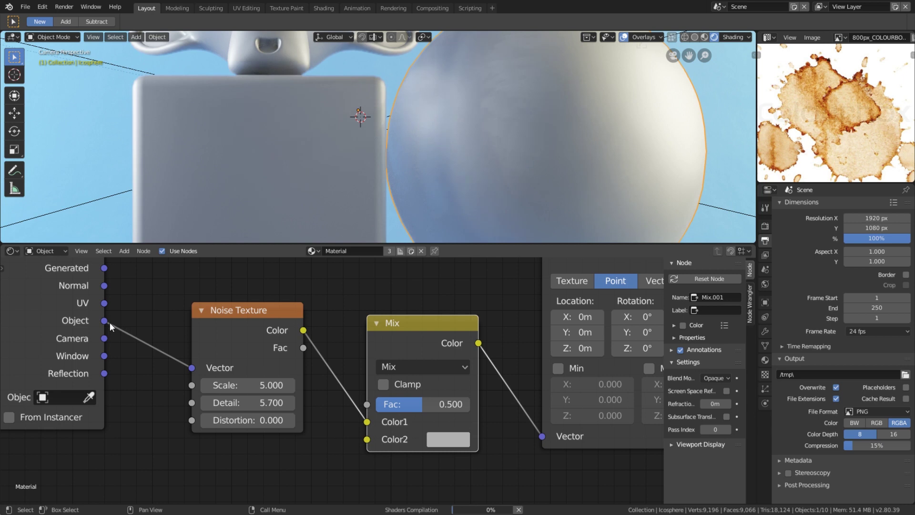
drag(387, 454, 374, 444)
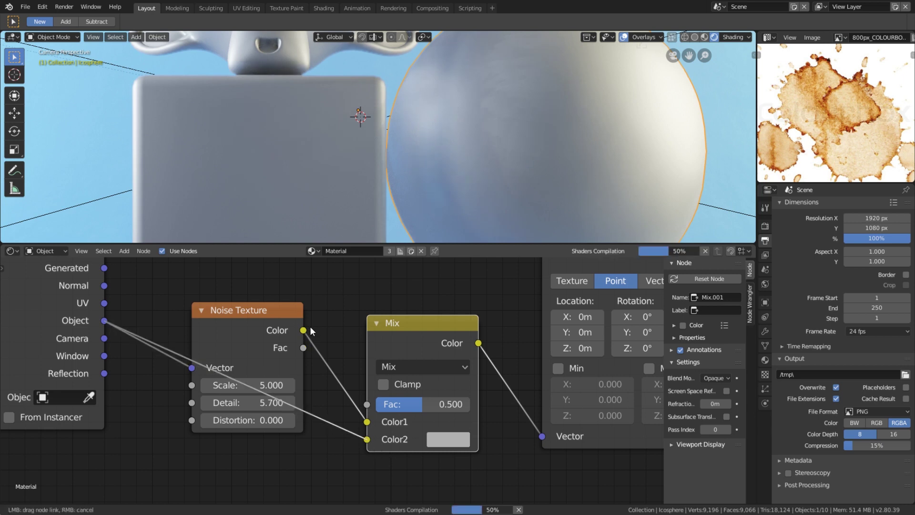
scroll(300, 329, up, 1)
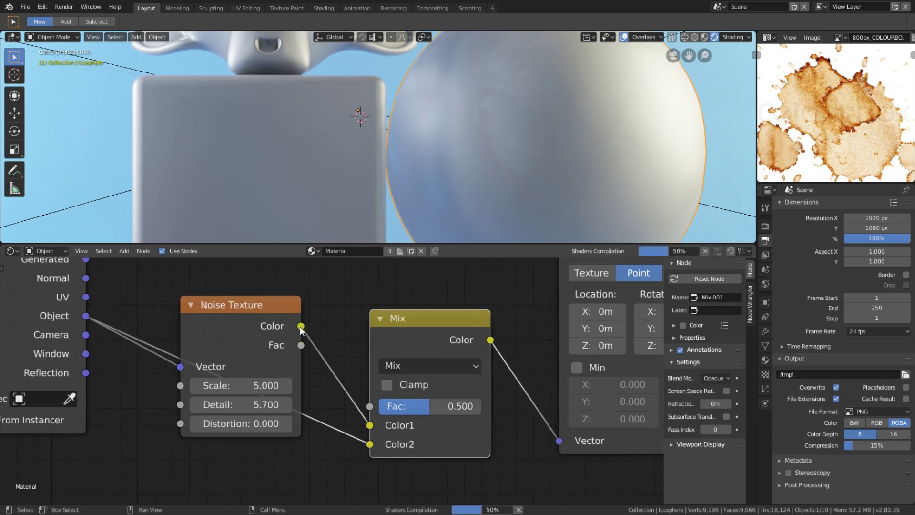
Set the Noise Texture scale to 20 and the coordinate Mix node's factor to 0.773
drag(457, 406, 493, 406)
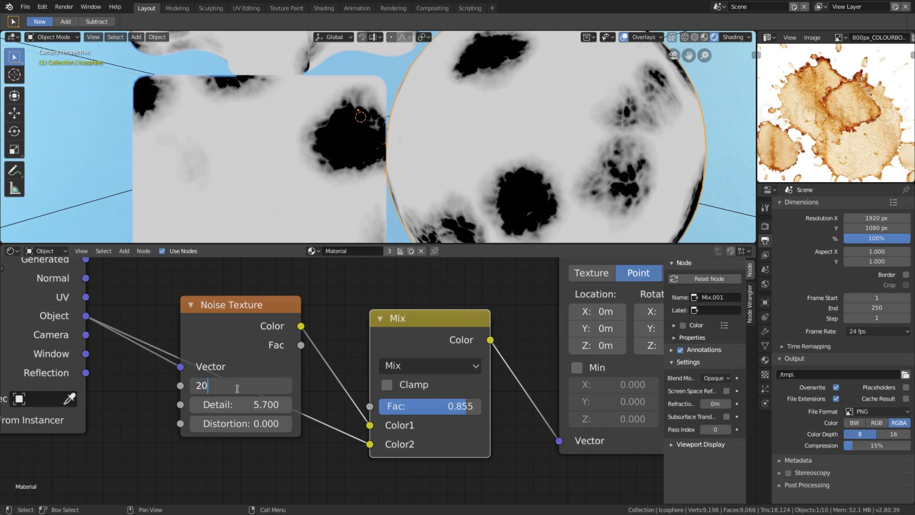
key(BackSpace)
key(Return)
drag(448, 405, 440, 406)
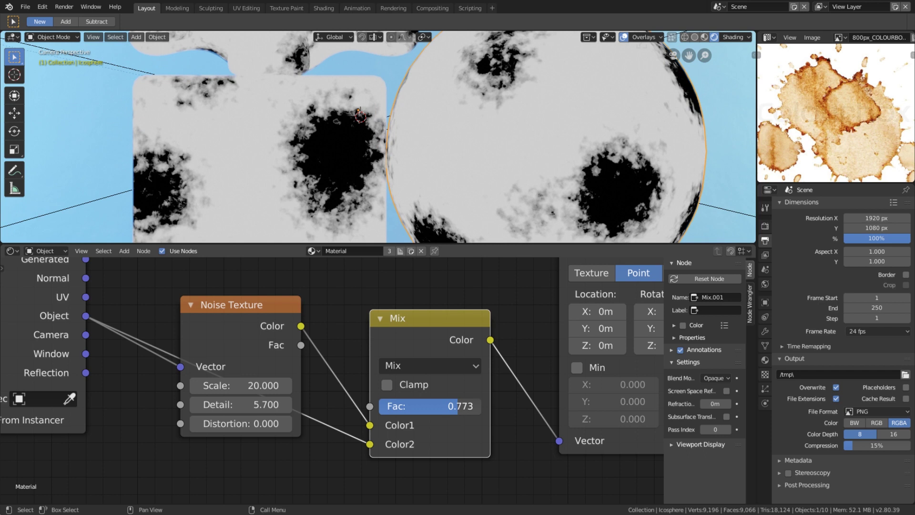
scroll(487, 181, down, 3)
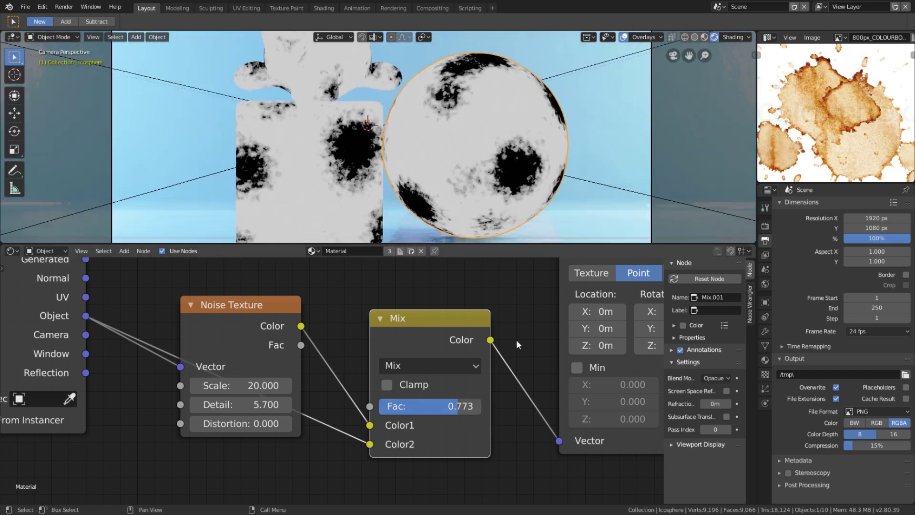
Hide the node editor sidebar and move all the texture nodes away from the Principled BSDF to free up space
scroll(518, 347, down, 14)
middle_drag(531, 398, 403, 394)
key(n)
key(b)
drag(510, 458, 481, 443)
key(b)
mouse_move(564, 455)
mouse_down()
mouse_move(511, 426)
mouse_move(114, 304)
mouse_up()
key(g)
click(217, 355)
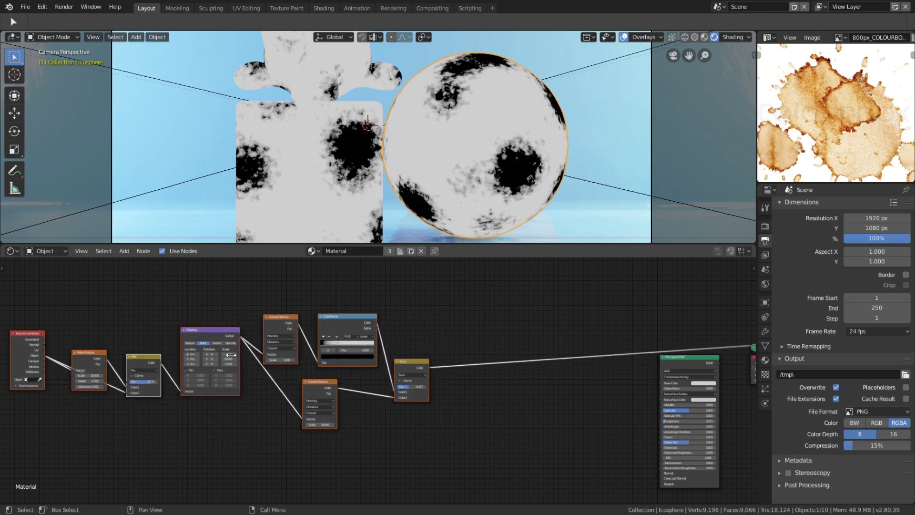
Insert a second ColorRamp on the Burn node's color output
middle_drag(433, 365, 329, 364)
scroll(329, 364, up, 8)
key(shift+a)
click(368, 340)
text(colo)
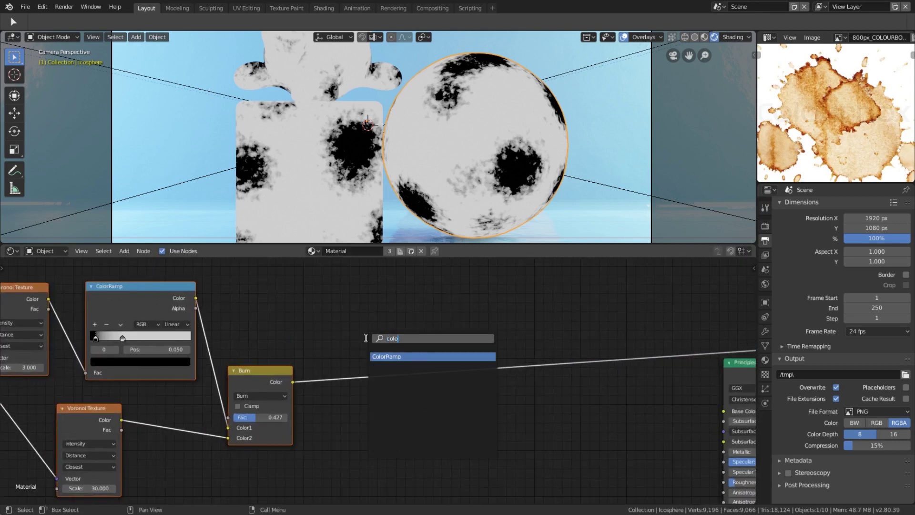
key(Return)
click(367, 338)
scroll(417, 313, up, 2)
scroll(448, 223, up, 2)
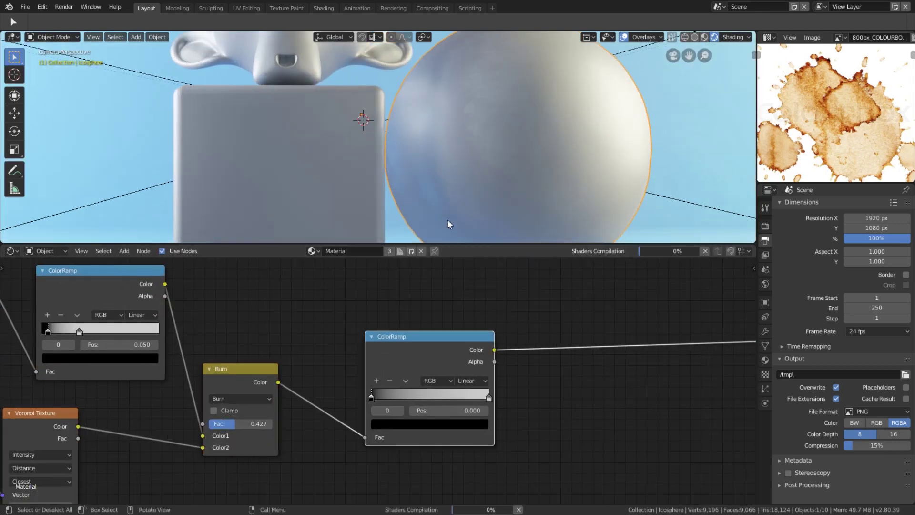
scroll(448, 224, up, 3)
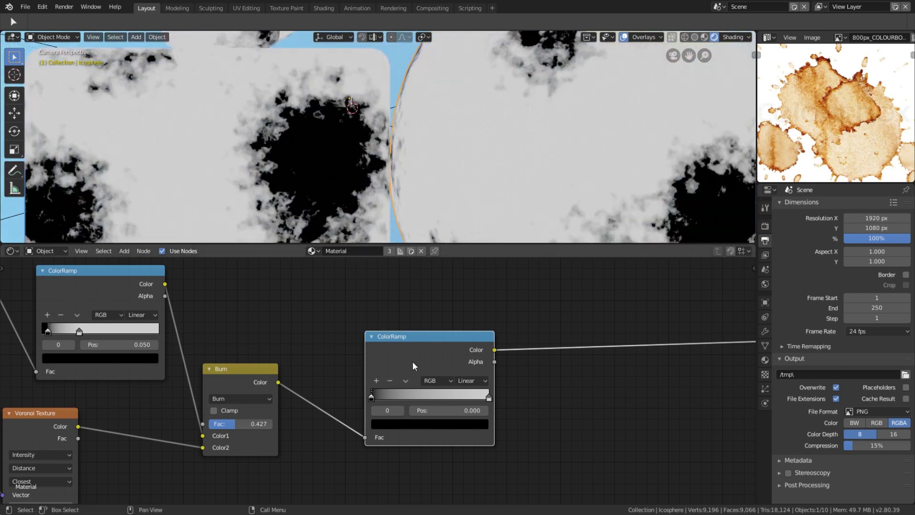
On the new ColorRamp, place a white first stop at 0.305 just before a black stop
drag(386, 392, 423, 393)
click(424, 427)
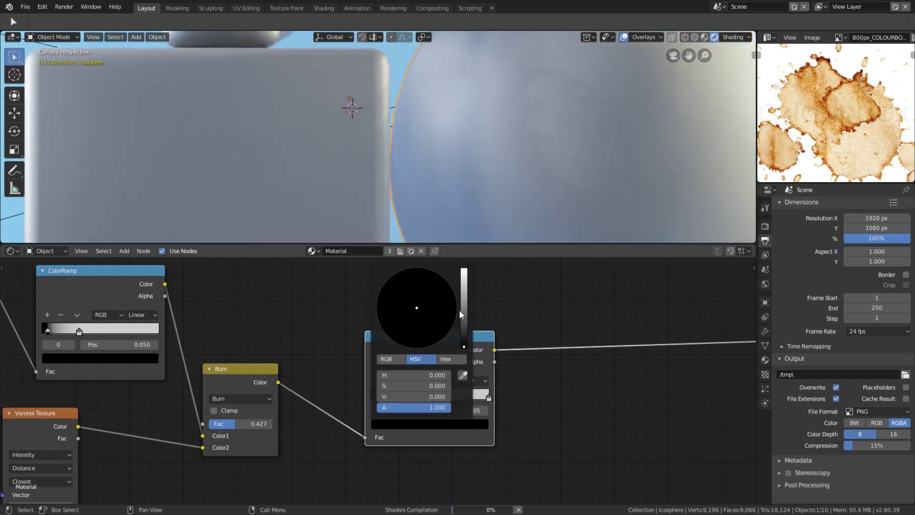
drag(464, 345, 464, 268)
scroll(841, 128, up, 1)
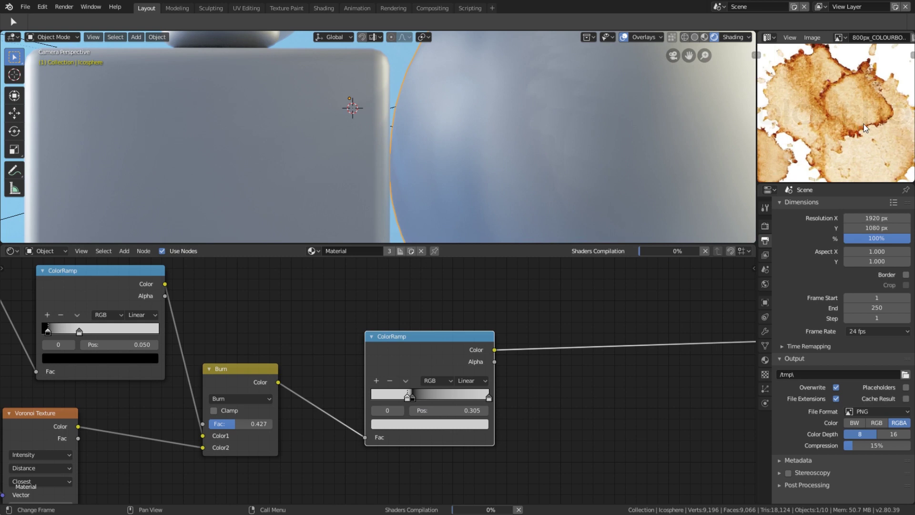
scroll(862, 128, down, 2)
scroll(830, 112, up, 2)
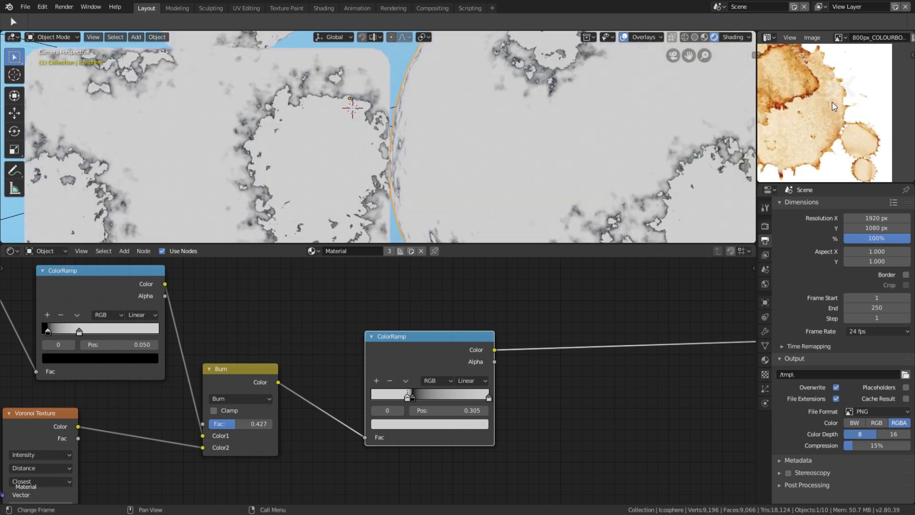
Move the new ColorRamp's last white stop closer to the black stop and its first white stop to 0.000
drag(488, 397, 370, 396)
click(411, 424)
scroll(843, 109, up, 2)
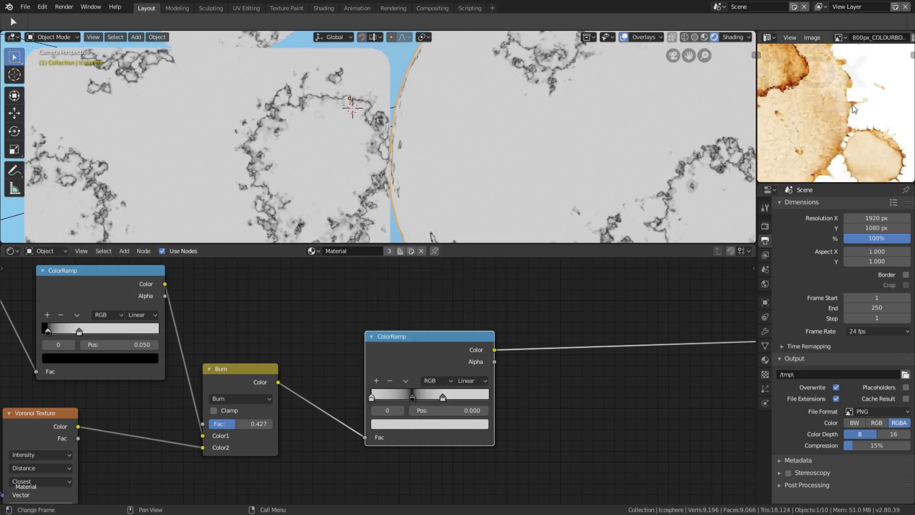
scroll(854, 109, up, 2)
scroll(848, 112, down, 2)
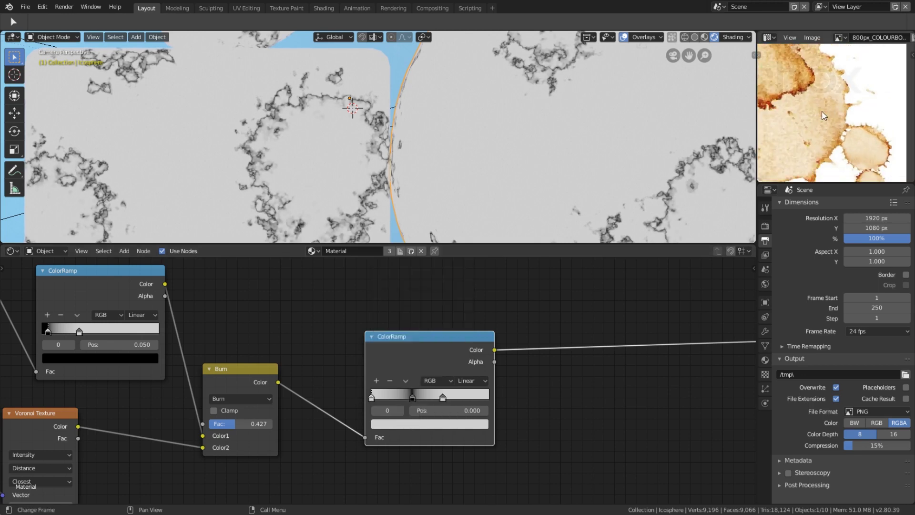
Darken the second ColorRamp's first stop from white to a light grey so the stain interior is tinted
scroll(784, 120, down, 2)
scroll(377, 382, up, 2)
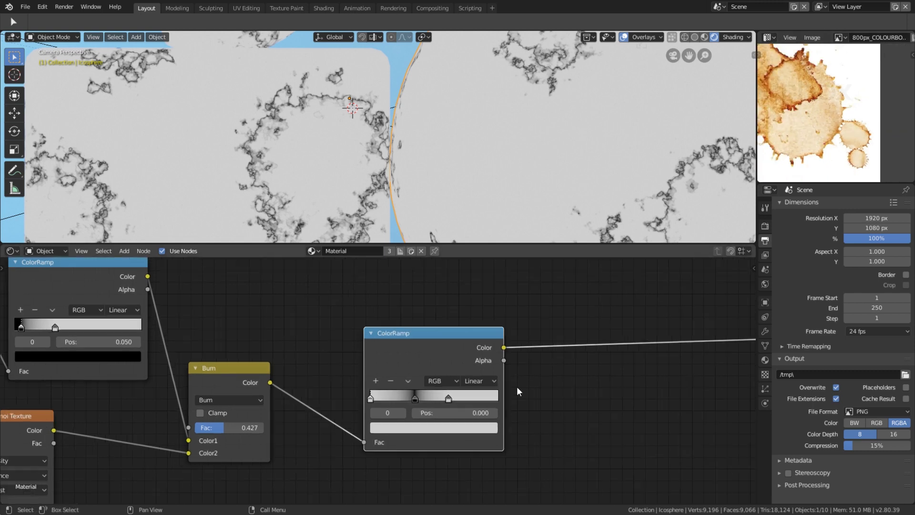
click(400, 424)
drag(497, 262, 495, 256)
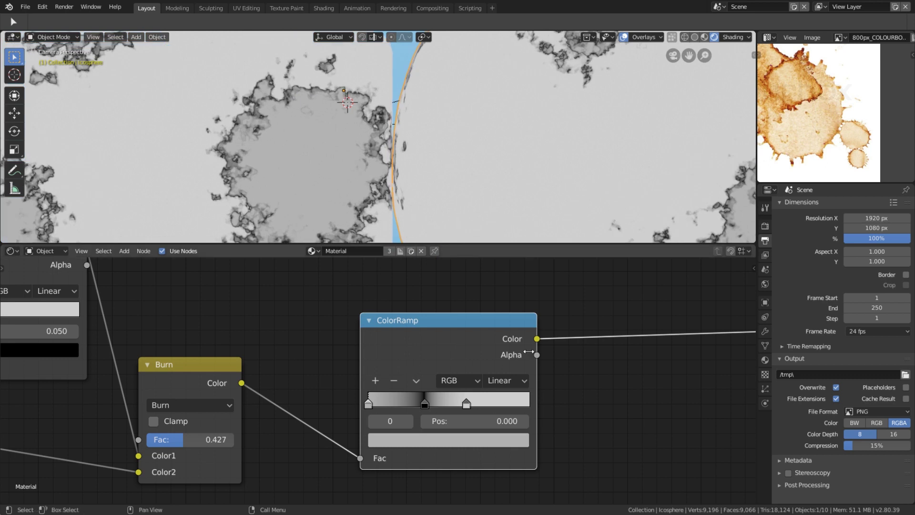
Set the factor of the Mix node that blends the noise with the object coordinates to 0.773
scroll(354, 445, down, 3)
middle_drag(354, 445, 605, 447)
scroll(152, 400, up, 8)
middle_drag(152, 400, 372, 431)
mouse_move(369, 416)
mouse_down()
mouse_move(355, 415)
mouse_move(362, 416)
mouse_up()
scroll(584, 396, down, 8)
middle_drag(652, 421, 527, 413)
scroll(403, 159, down, 3)
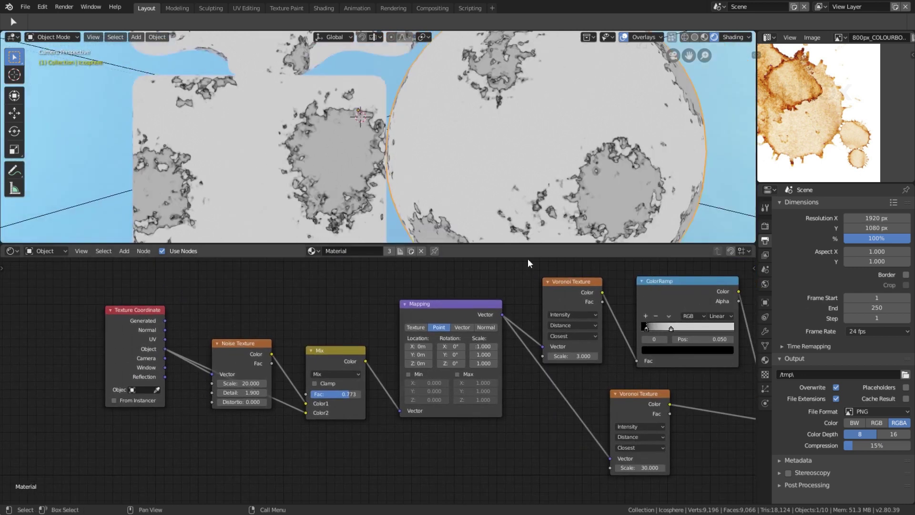
Add a new stop at 0.332 to the second ColorRamp, just before its black stop
scroll(596, 376, down, 6)
middle_drag(602, 385, 527, 385)
shift+middle_drag(608, 167, 501, 142)
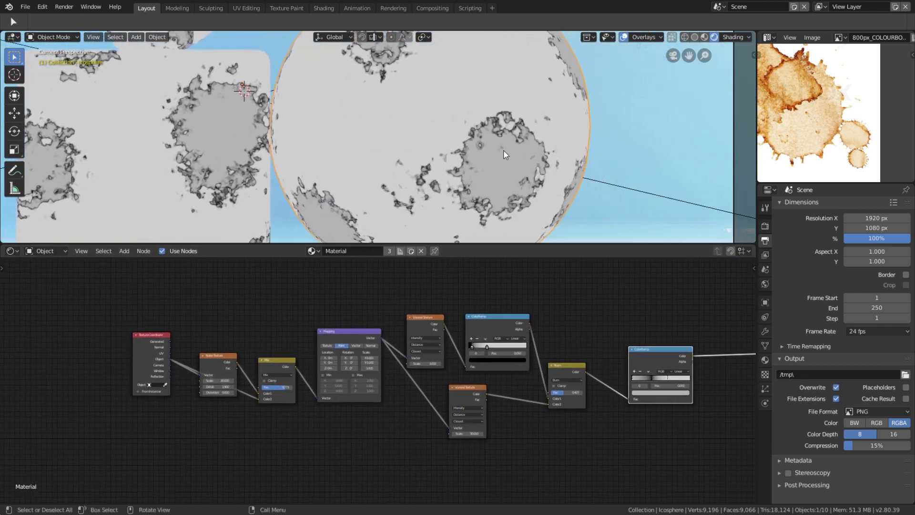
scroll(502, 152, up, 3)
scroll(524, 369, up, 5)
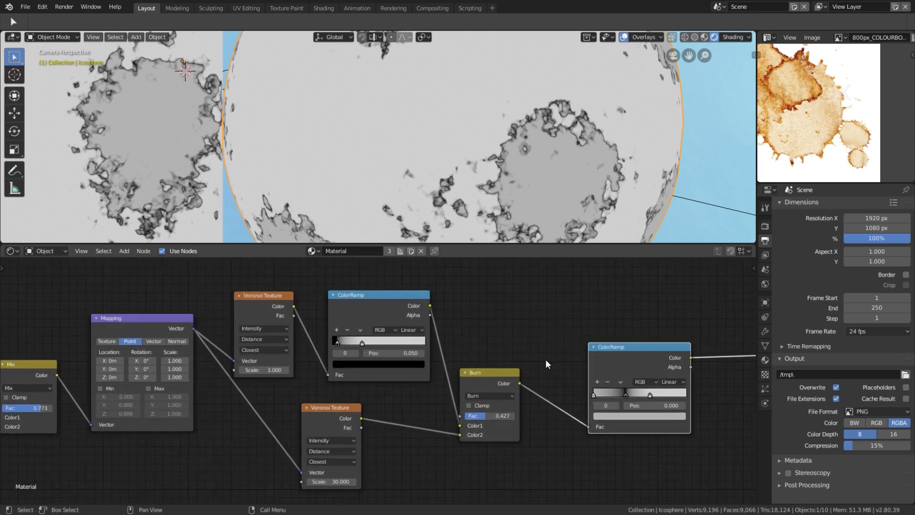
middle_drag(591, 354, 366, 333)
scroll(567, 355, up, 4)
middle_drag(472, 364, 408, 376)
scroll(415, 378, up, 8)
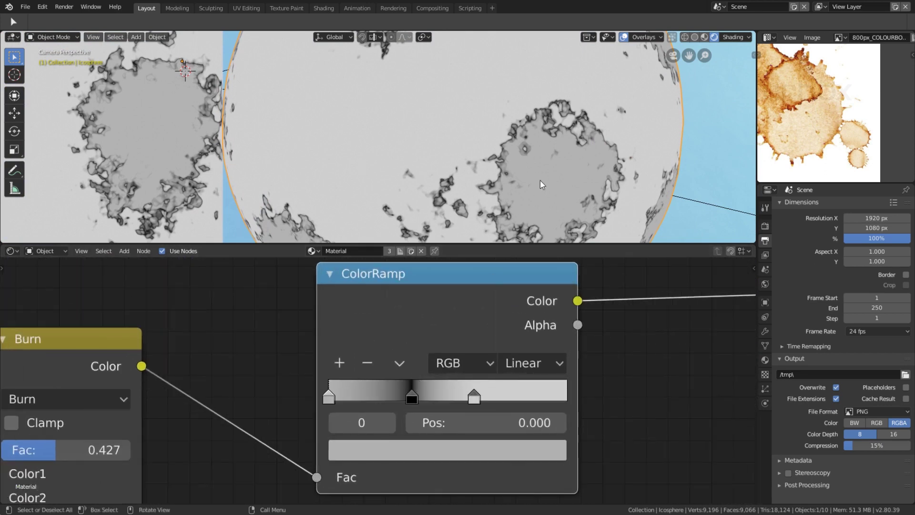
scroll(544, 170, up, 1)
ctrl+click(407, 391)
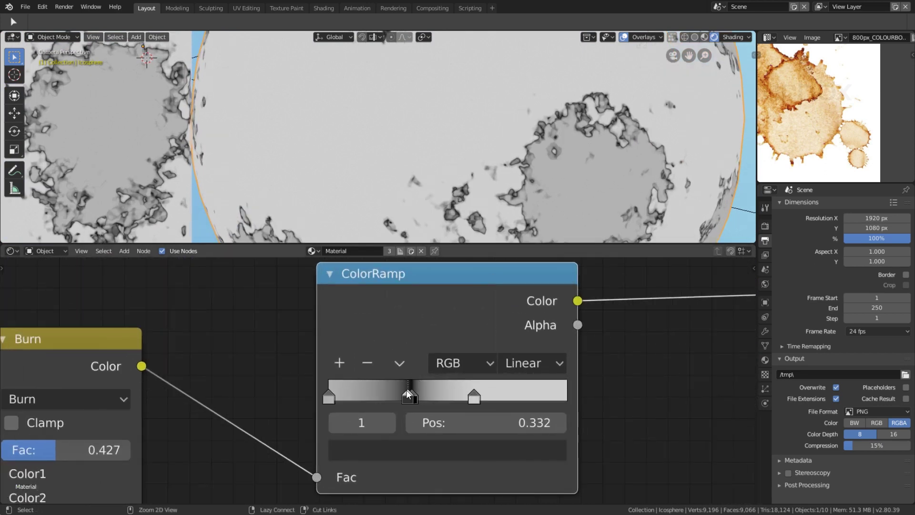
Color the new stop black and spread the stops so the black band ends at 0.386 and the last light stop sits at 0.555
click(421, 446)
drag(516, 282, 517, 305)
mouse_move(414, 392)
mouse_down()
mouse_move(358, 389)
mouse_move(430, 391)
mouse_move(420, 391)
mouse_up()
scroll(576, 159, down, 5)
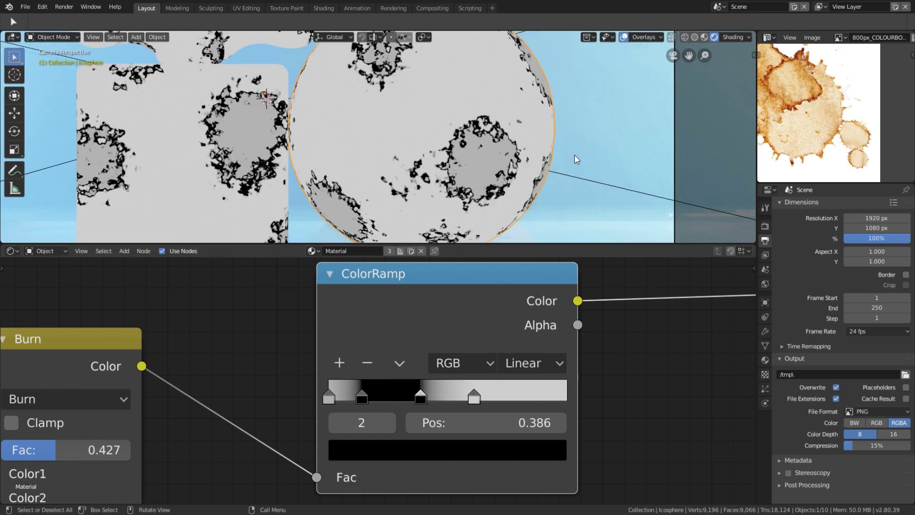
scroll(575, 159, up, 1)
scroll(575, 159, down, 4)
scroll(575, 159, up, 5)
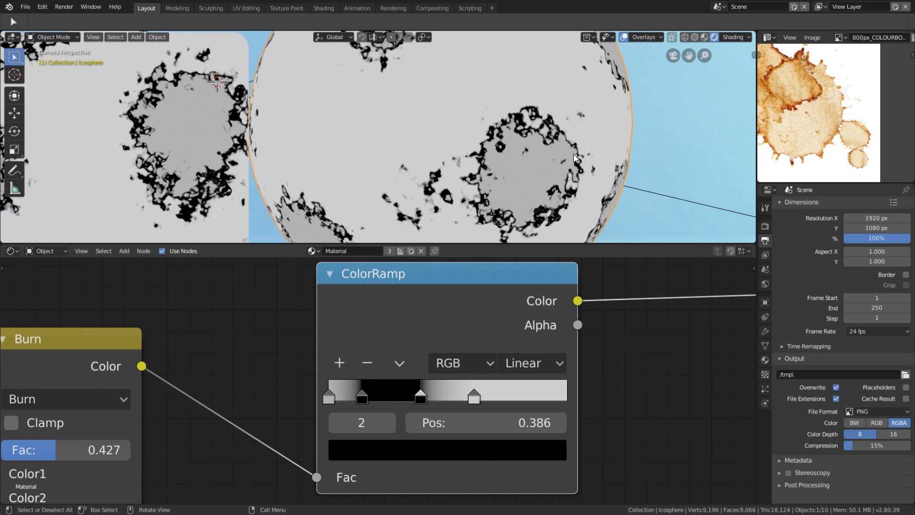
scroll(437, 362, down, 6)
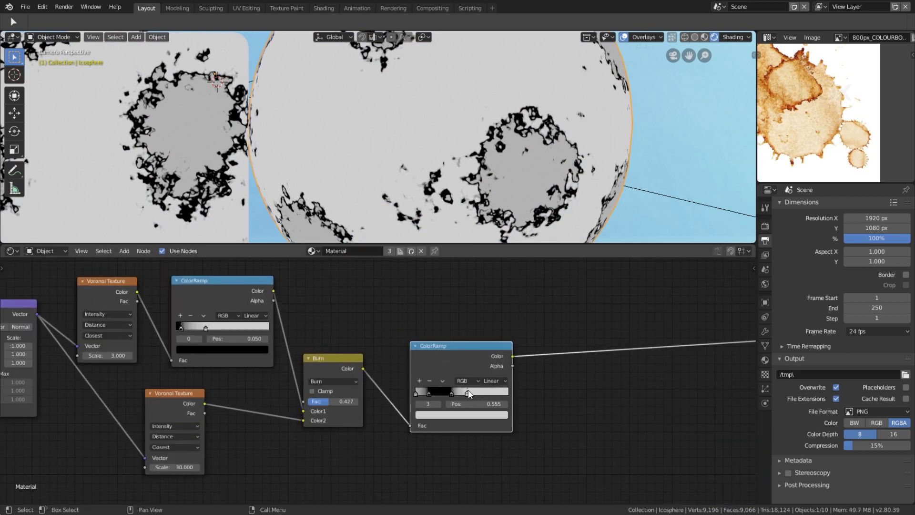
Add a Musgrave Texture above the other nodes with its own Texture Coordinate and Mapping nodes, and preview it on the object
scroll(479, 358, down, 1)
key(shift+a)
click(436, 307)
text(mu)
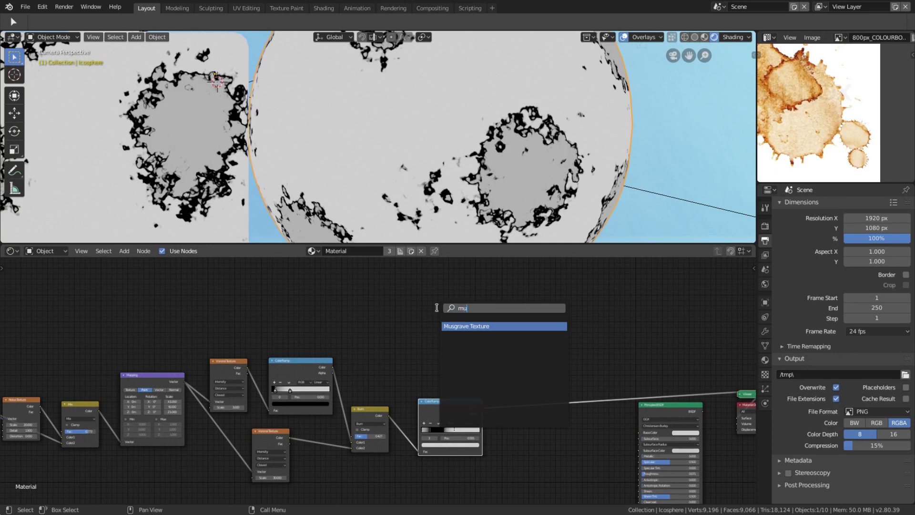
text(s)
key(Return)
click(427, 295)
key(ctrl+t)
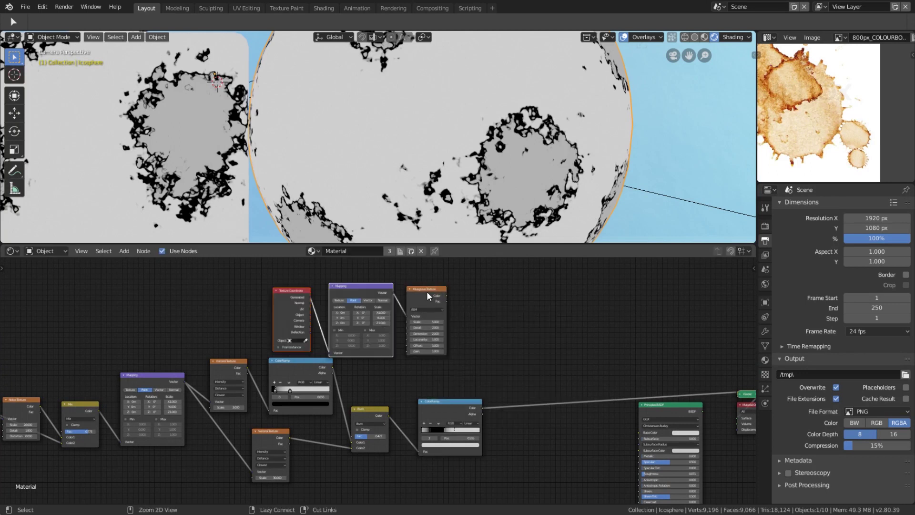
ctrl+shift+click(430, 296)
Drive the Musgrave's Mapping node with the Object coordinates instead of Generated
middle_drag(484, 303, 447, 361)
scroll(447, 361, down, 2)
scroll(373, 379, up, 8)
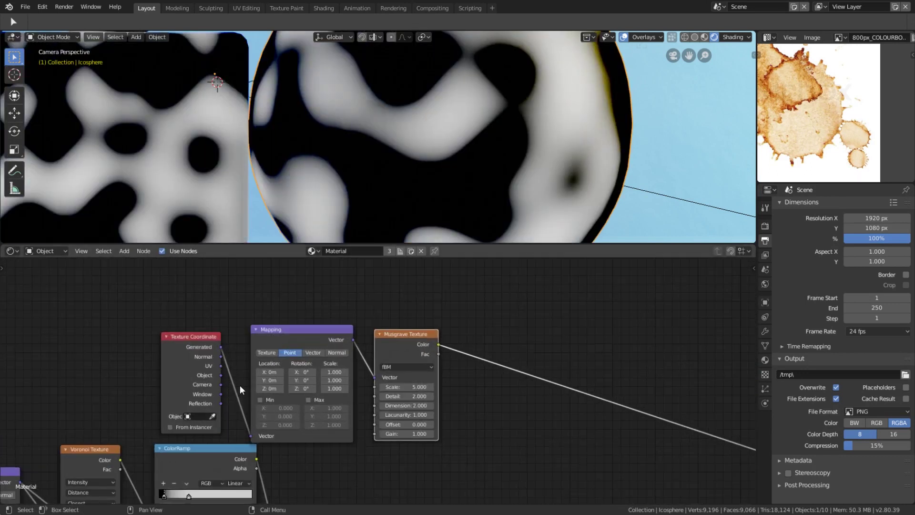
drag(254, 436, 251, 435)
scroll(377, 381, up, 2)
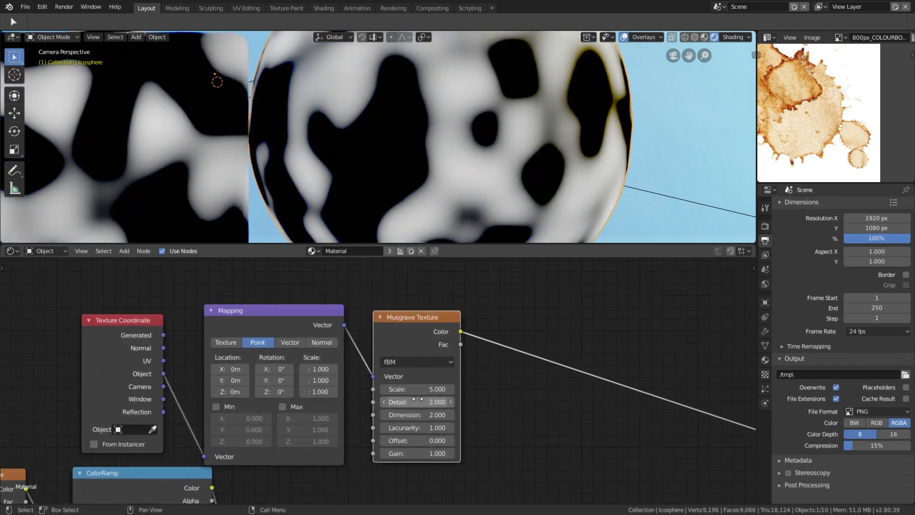
Set the Musgrave Texture's detail to 6.400, dimension to 0 and lacunarity to 3.800
drag(426, 430, 458, 404)
scroll(421, 395, down, 3)
scroll(422, 395, up, 1)
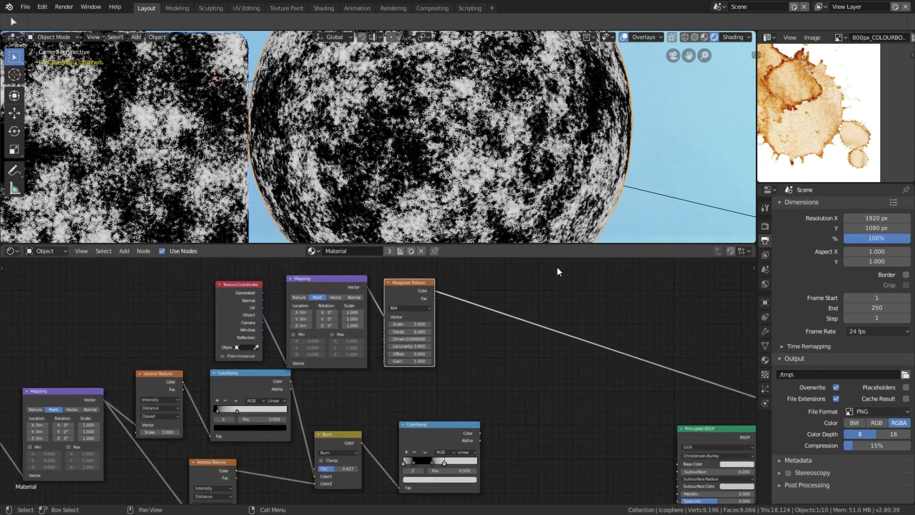
Preview the second ColorRamp's output and compare the stain's interior up close with the grain in the reference image
scroll(556, 272, down, 2)
middle_drag(550, 327, 521, 290)
scroll(869, 147, up, 6)
middle_drag(851, 134, 866, 100)
scroll(842, 126, down, 4)
scroll(861, 128, up, 4)
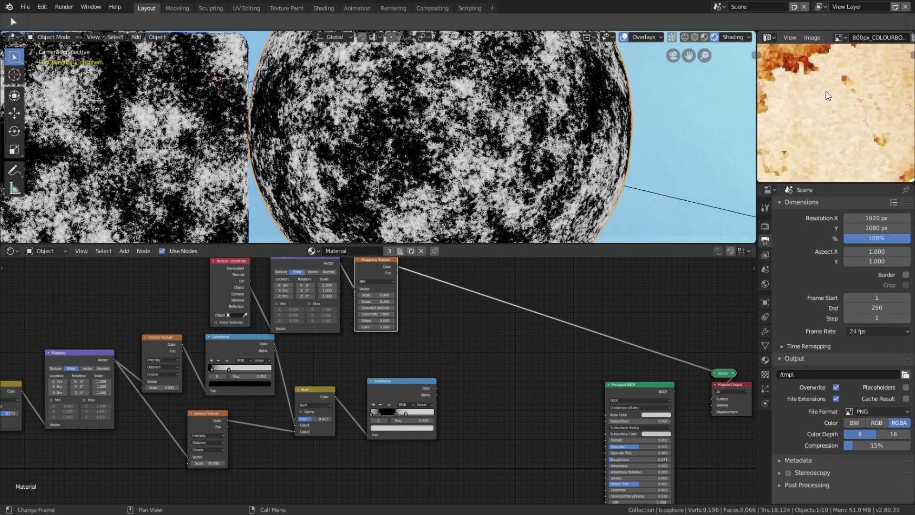
ctrl+shift+click(389, 403)
scroll(576, 167, up, 3)
shift+middle_drag(575, 167, 262, 85)
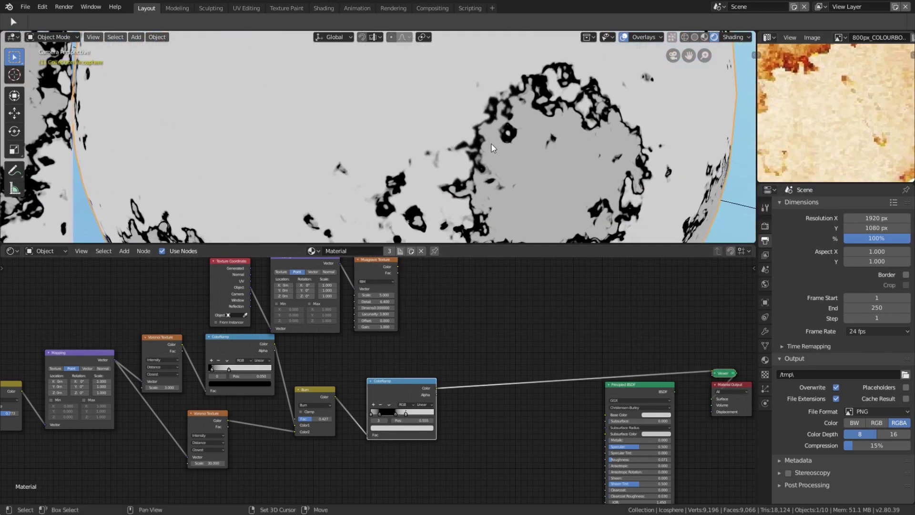
scroll(494, 148, up, 3)
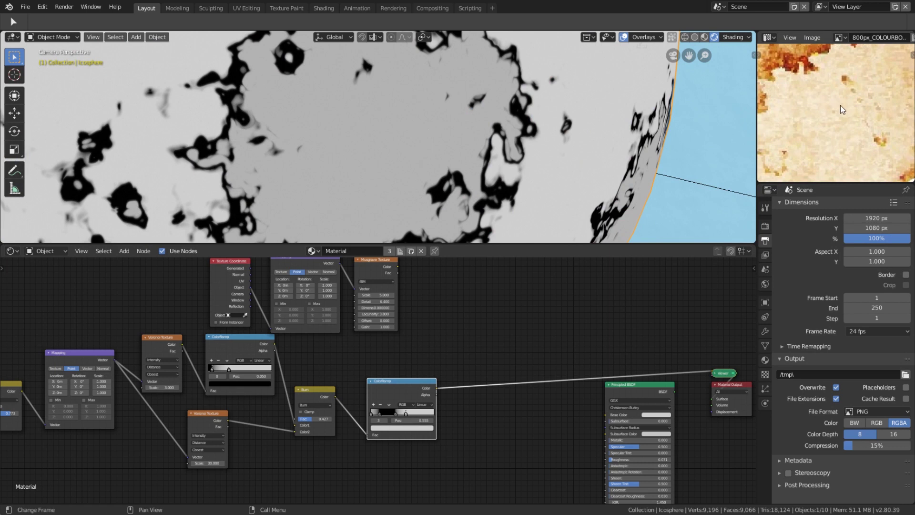
Preview the Musgrave Texture again and move it with its Mapping and Texture Coordinate nodes up, clear of the stain nodes
scroll(461, 325, down, 4)
middle_drag(461, 325, 518, 417)
scroll(448, 355, up, 2)
ctrl+shift+click(393, 308)
scroll(419, 341, up, 3)
scroll(519, 417, down, 1)
drag(271, 324, 491, 394)
key(g)
click(393, 310)
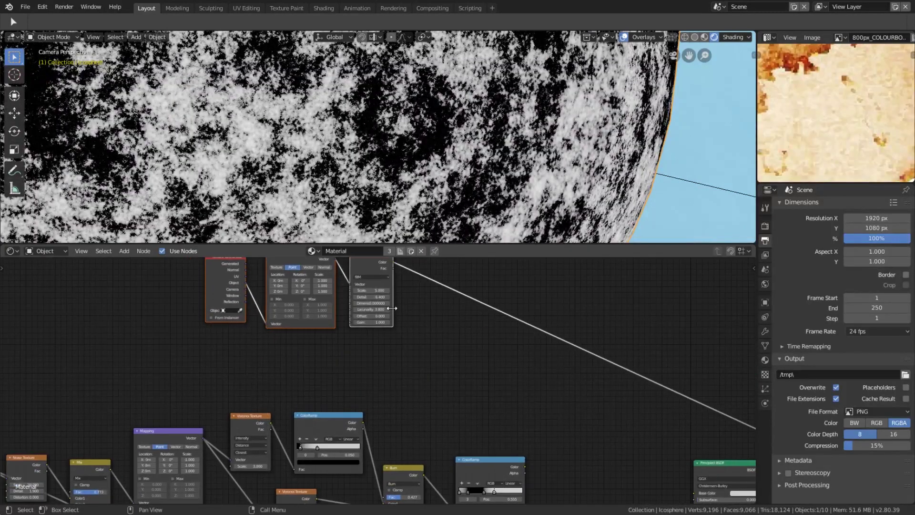
Add a Voronoi Texture with scale 300 below the Musgrave Texture, fed by the same Mapping node
middle_drag(385, 302, 413, 356)
scroll(411, 355, up, 4)
key(shift+a)
click(418, 353)
text(vor)
key(Return)
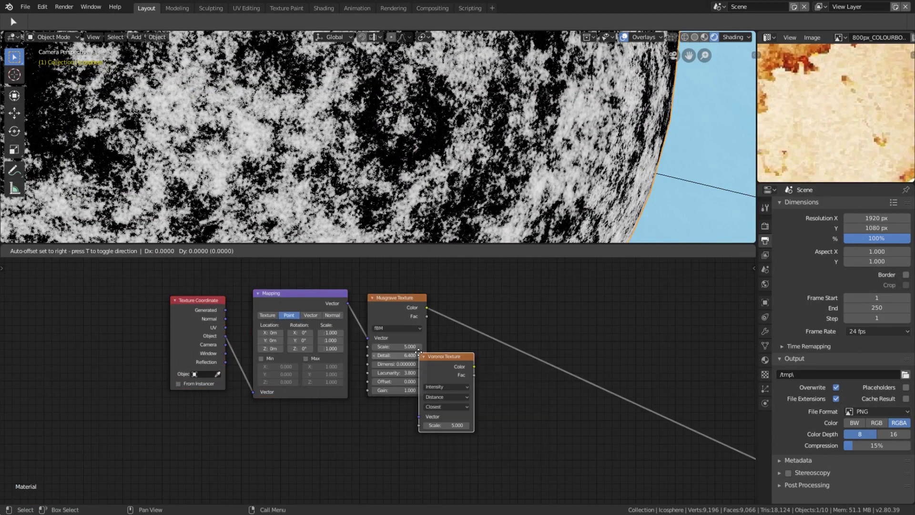
click(375, 390)
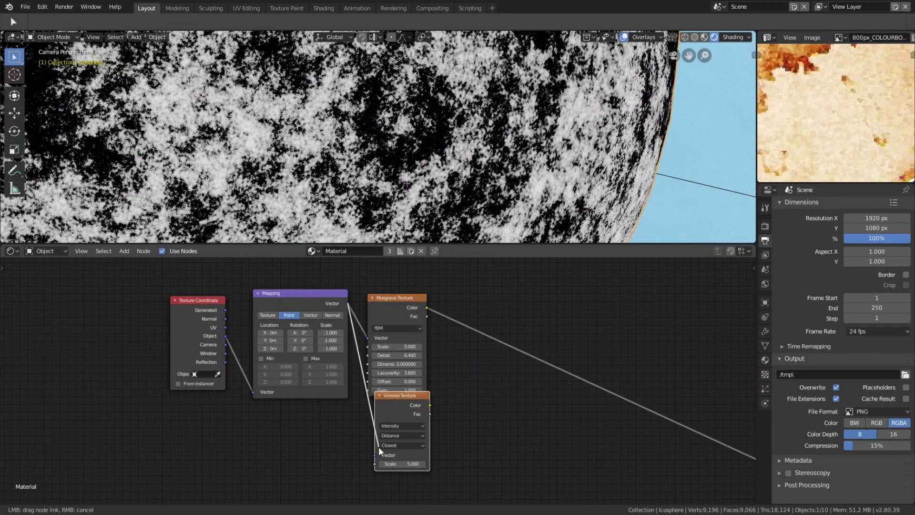
drag(380, 454, 380, 455)
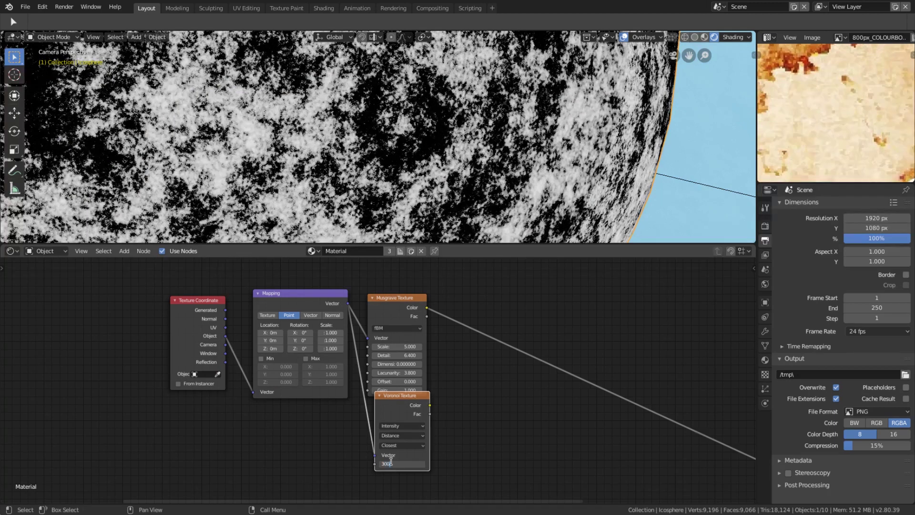
scroll(420, 448, up, 3)
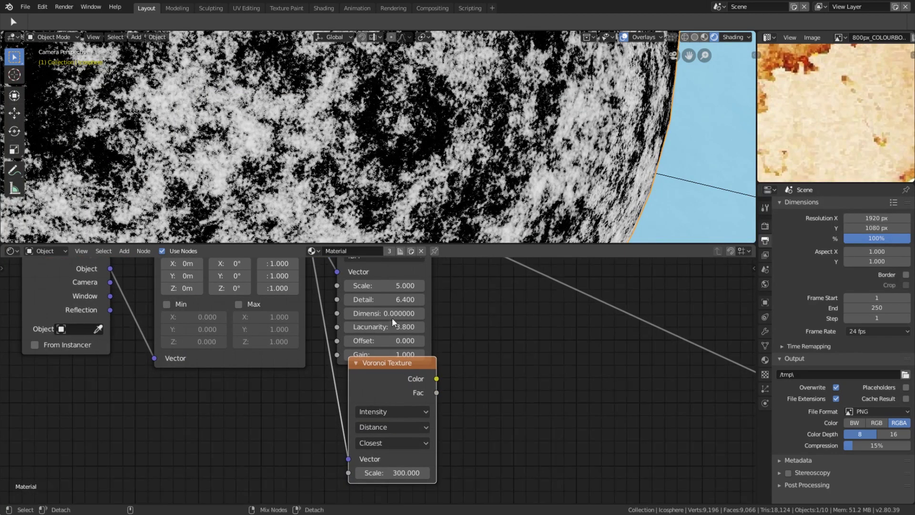
Combine the Musgrave and the new Voronoi Texture in a Mix node with factor 0.800
ctrl+shift+right_drag(399, 368, 399, 313)
middle_drag(476, 340, 436, 348)
click(447, 325)
drag(489, 386, 511, 386)
Move the new Mix node down to just above the second ColorRamp
scroll(497, 344, down, 12)
middle_drag(462, 398, 417, 341)
drag(367, 303, 423, 369)
middle_drag(463, 404, 429, 365)
scroll(429, 366, up, 8)
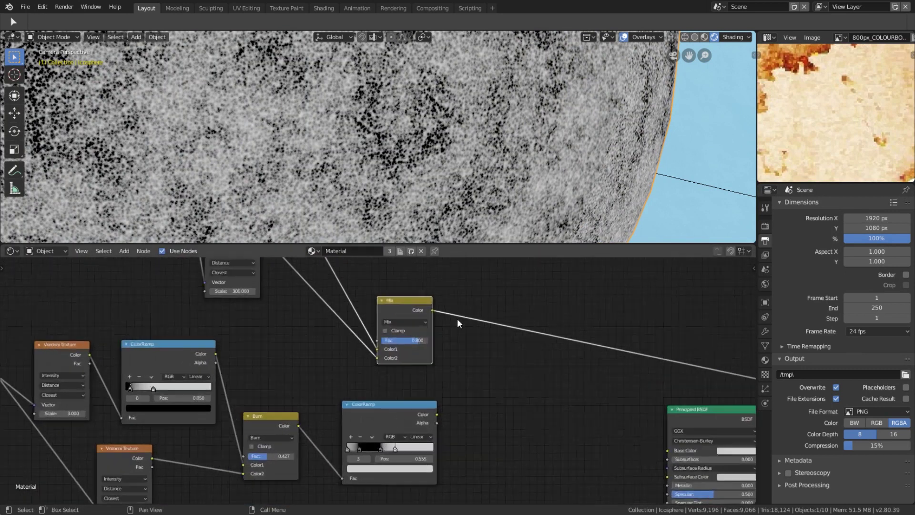
Combine the grain Mix node and the second ColorRamp in another Mix node and expand that node
alt+right_drag(414, 338, 419, 411)
middle_drag(488, 369, 430, 358)
scroll(430, 358, up, 2)
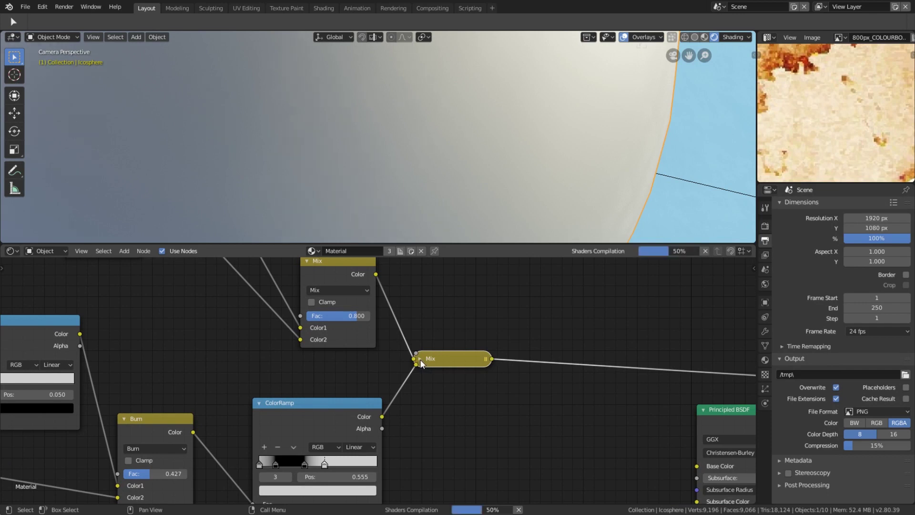
click(420, 359)
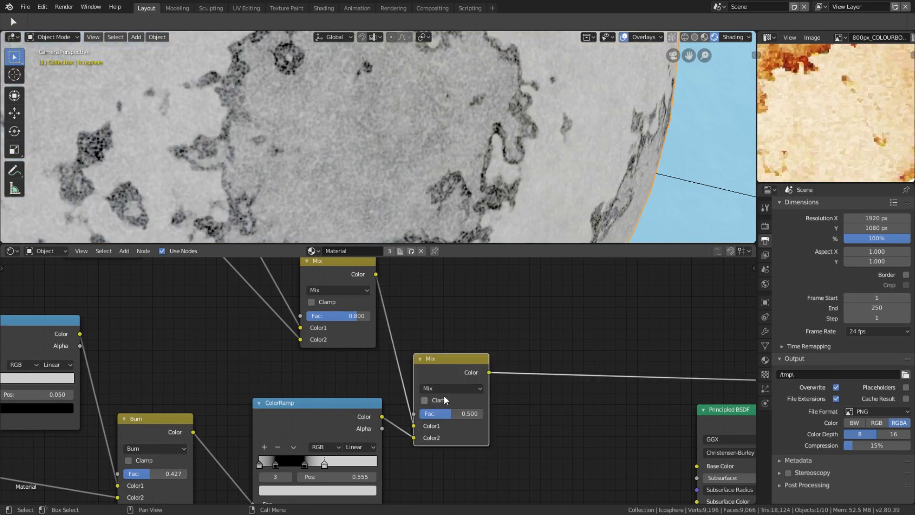
Change the final Mix node to Multiply with Clamp enabled and factor 1.000, and check the grain on the stain
click(444, 389)
click(457, 345)
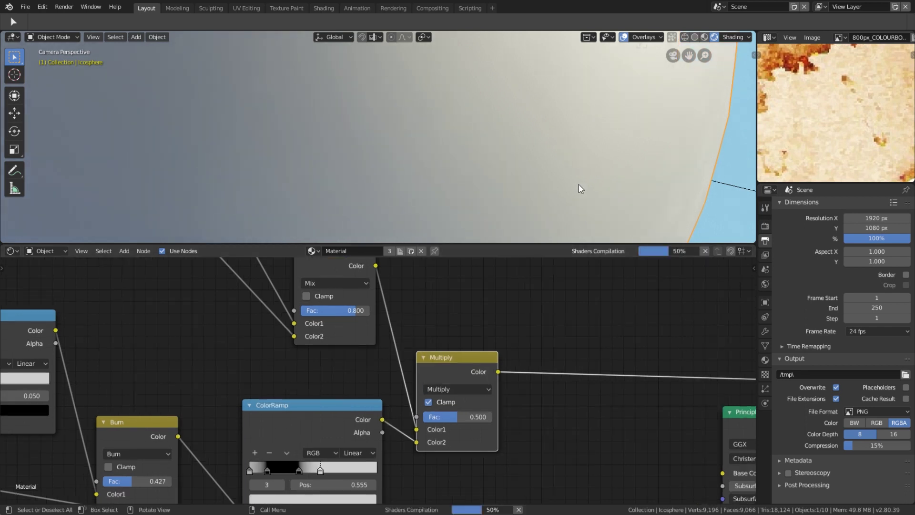
scroll(580, 189, down, 2)
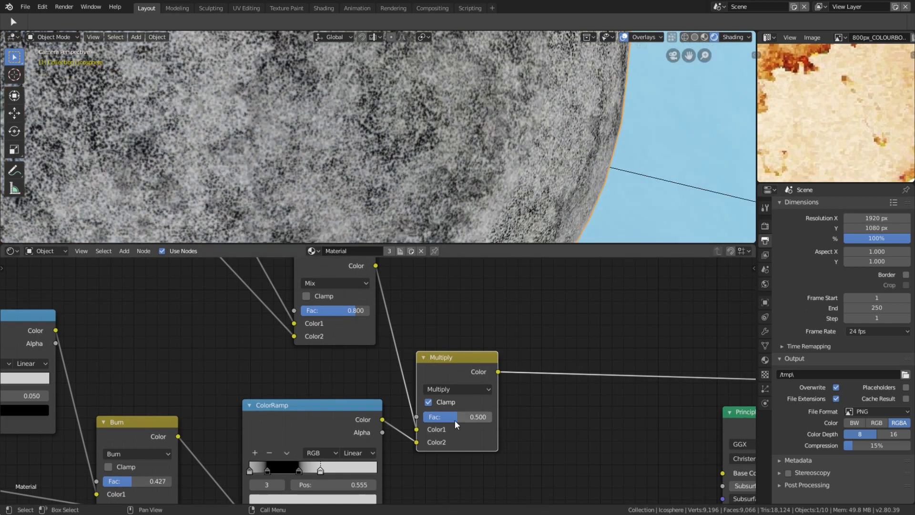
drag(454, 419, 493, 419)
scroll(477, 186, down, 3)
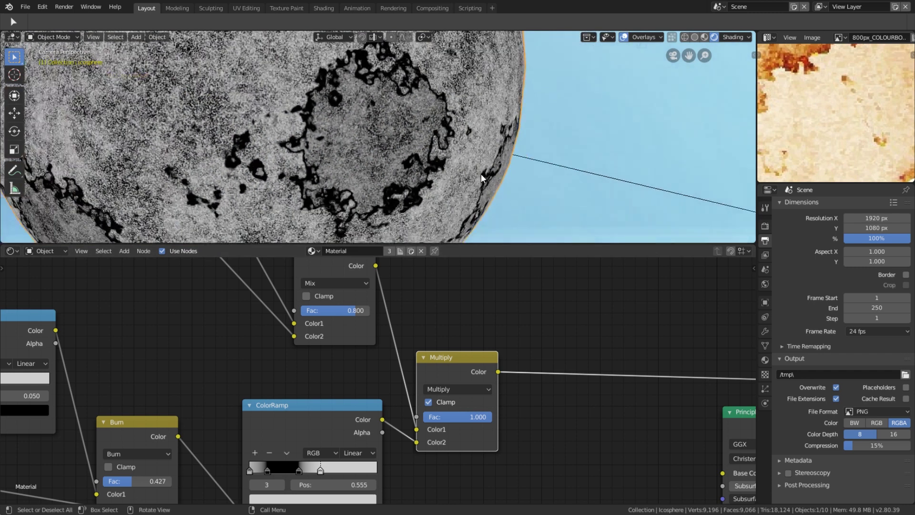
scroll(405, 191, up, 1)
scroll(379, 312, down, 1)
scroll(379, 316, down, 1)
scroll(420, 166, up, 1)
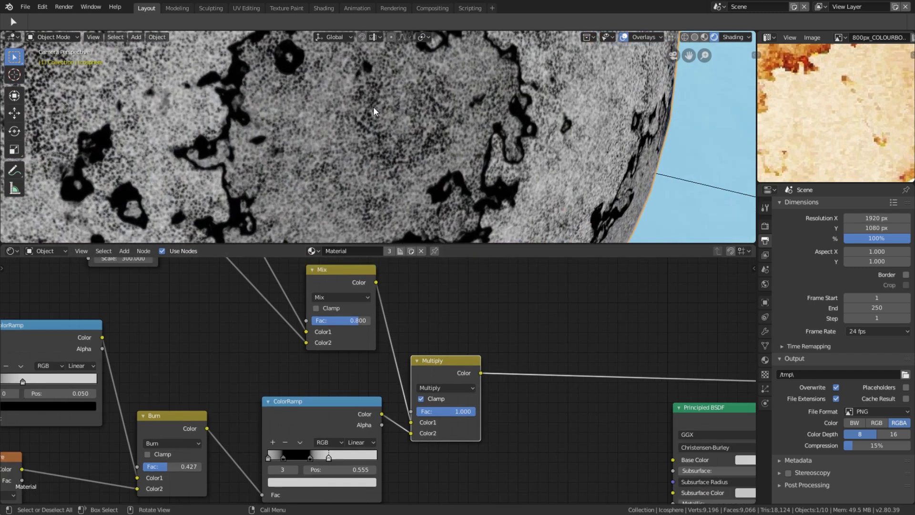
scroll(447, 141, up, 2)
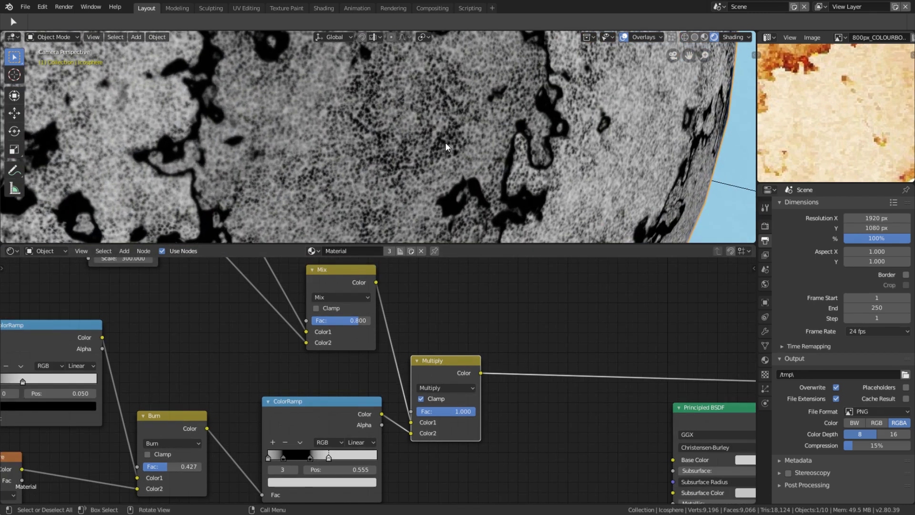
Move the grain branch's Texture Coordinate node away from its Mapping node to make room between them
scroll(373, 372, down, 8)
middle_drag(190, 312, 469, 434)
scroll(378, 352, up, 4)
click(378, 353)
drag(377, 352, 214, 386)
scroll(325, 360, up, 6)
Insert a Noise Texture node between the grain branch's Texture Coordinate and Mapping nodes
key(shift+a)
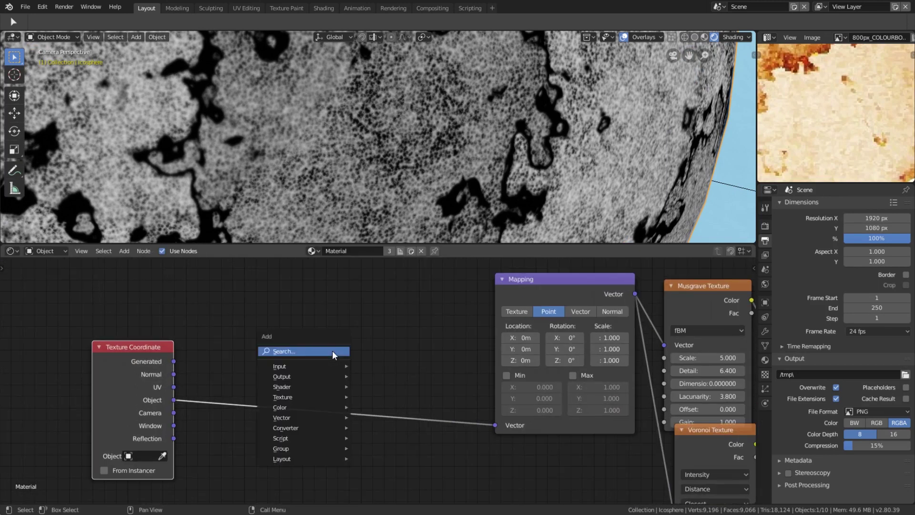
click(333, 351)
text(noi)
key(Return)
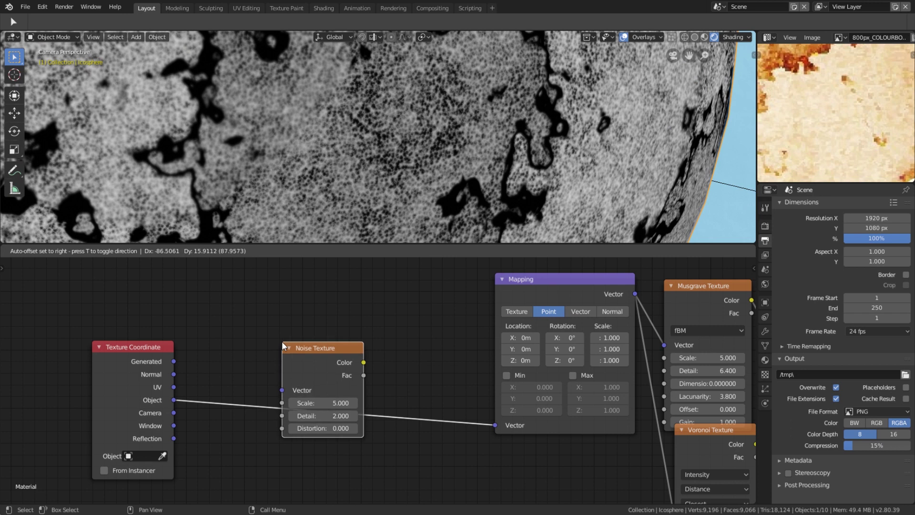
click(282, 341)
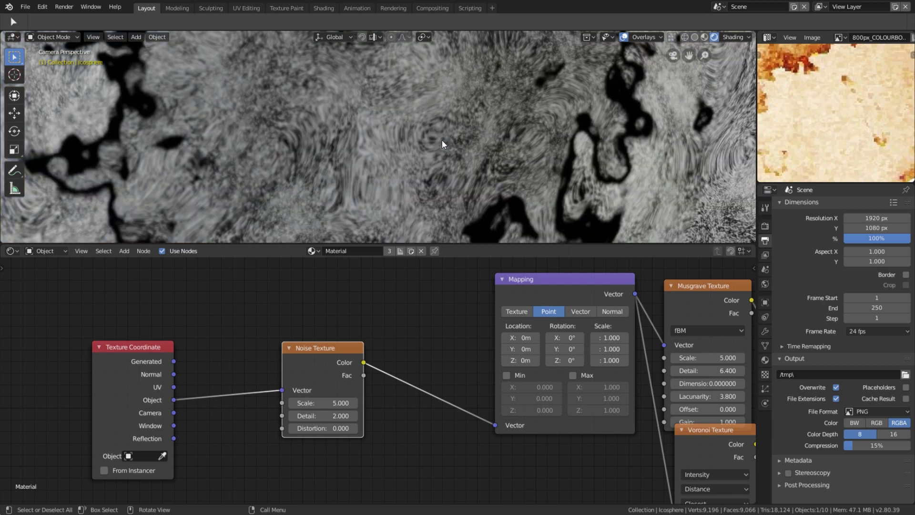
Set the grain branch's Noise Texture scale to 200
click(338, 402)
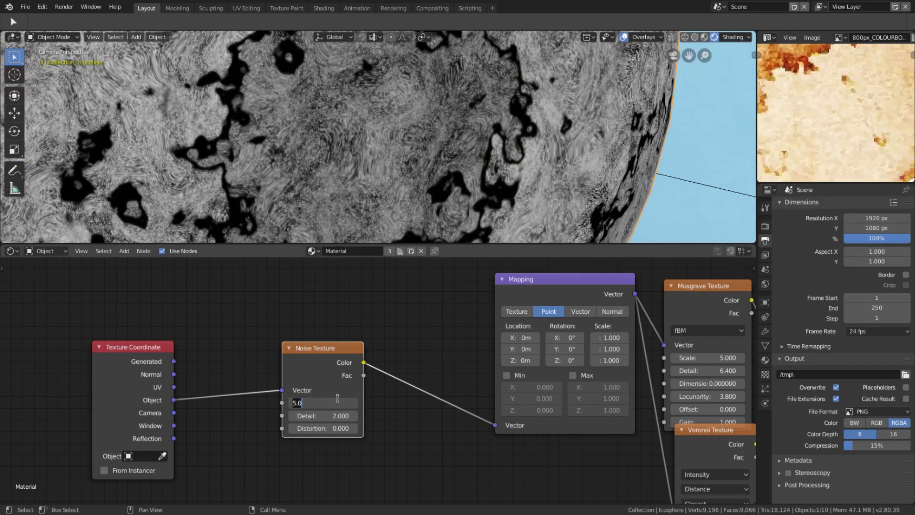
text(200)
key(Return)
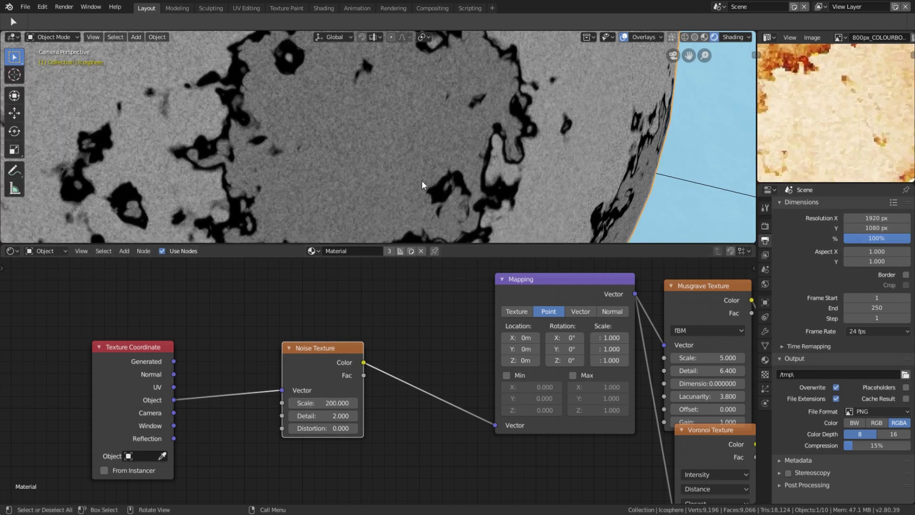
Insert a MixRGB node between the Noise Texture and Mapping, and connect the Texture Coordinate's Object output to its Color2
key(shift+a)
click(382, 304)
text(mix)
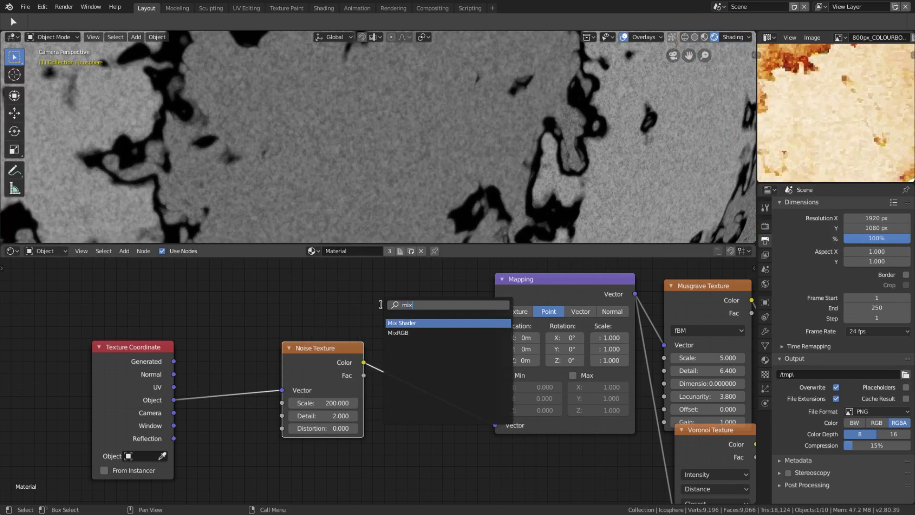
key(Return)
click(409, 313)
drag(173, 399, 410, 403)
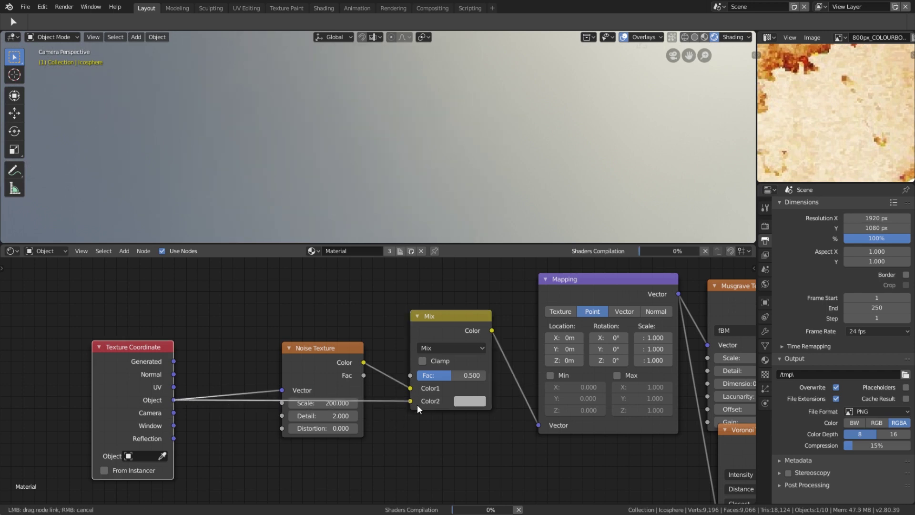
scroll(424, 383, up, 1)
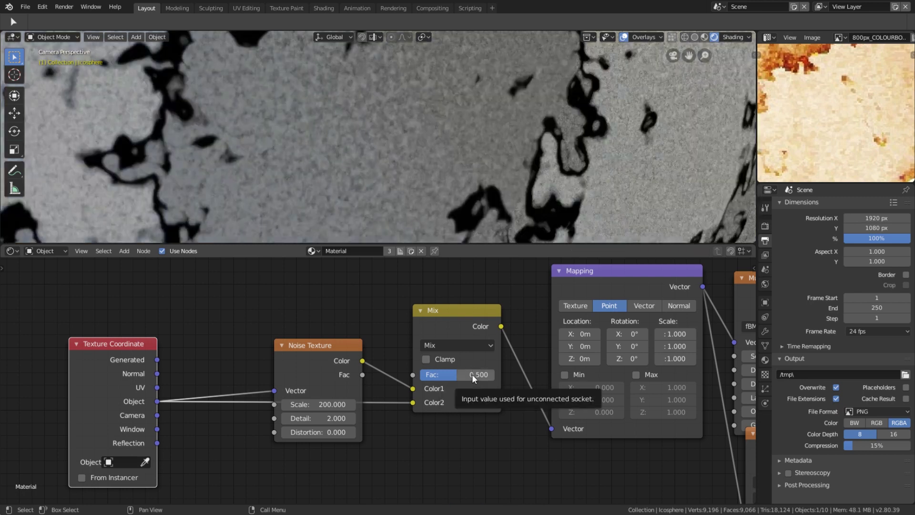
Raise the distortion Mix factor to 0.827 and move the Noise Texture node up slightly
drag(473, 375, 496, 375)
scroll(493, 161, down, 6)
scroll(484, 162, up, 4)
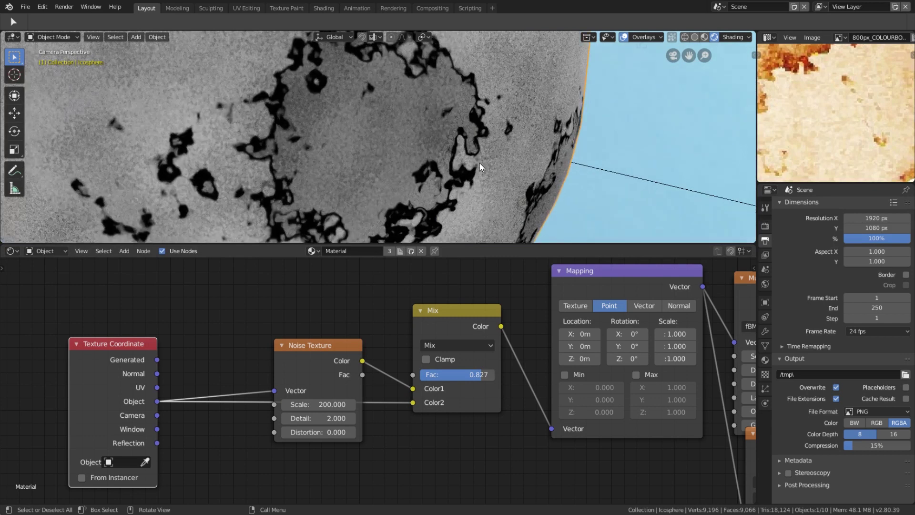
scroll(475, 291, down, 3)
drag(345, 364, 344, 333)
Change the final Multiply node's blend type to Overlay
scroll(348, 342, down, 8)
scroll(573, 412, up, 4)
middle_drag(574, 425, 421, 315)
scroll(436, 352, up, 3)
scroll(473, 340, up, 3)
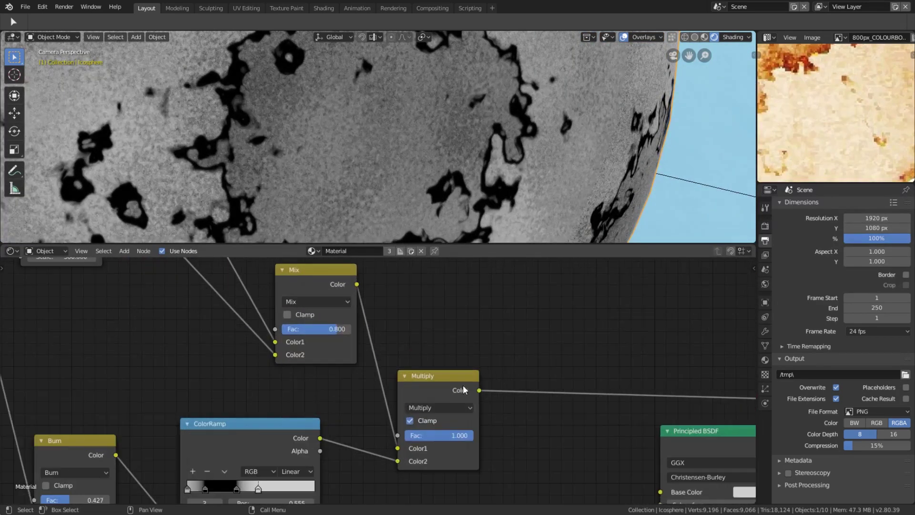
click(451, 408)
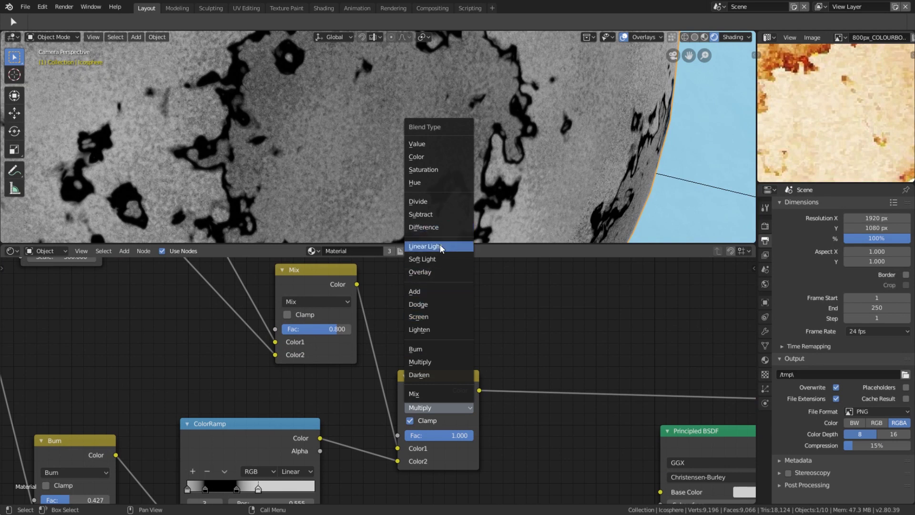
click(439, 272)
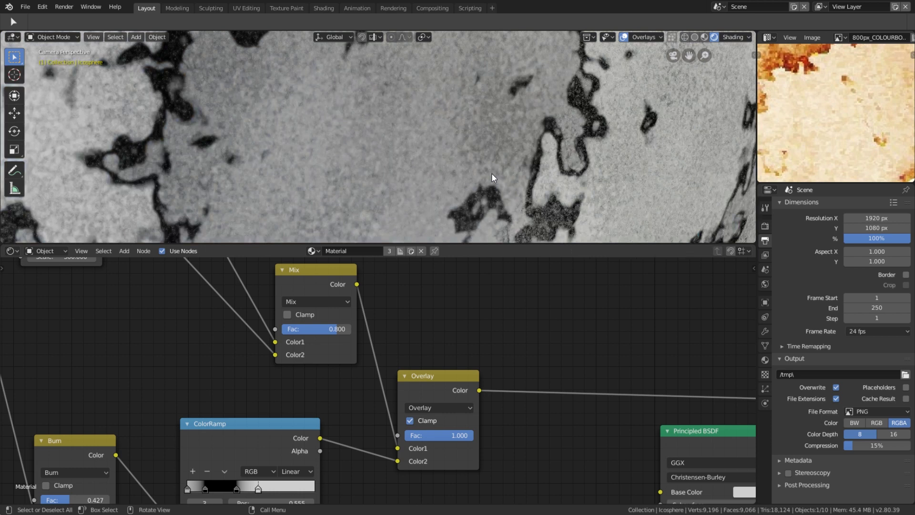
Lighten the second ColorRamp's stop at position 0.141 to a dark grey and inspect the stain edges
scroll(396, 371, down, 4)
middle_drag(420, 376, 493, 332)
scroll(493, 332, up, 2)
click(312, 428)
click(334, 452)
drag(382, 372, 381, 363)
scroll(257, 125, up, 3)
shift+middle_drag(257, 125, 244, 151)
scroll(244, 150, up, 1)
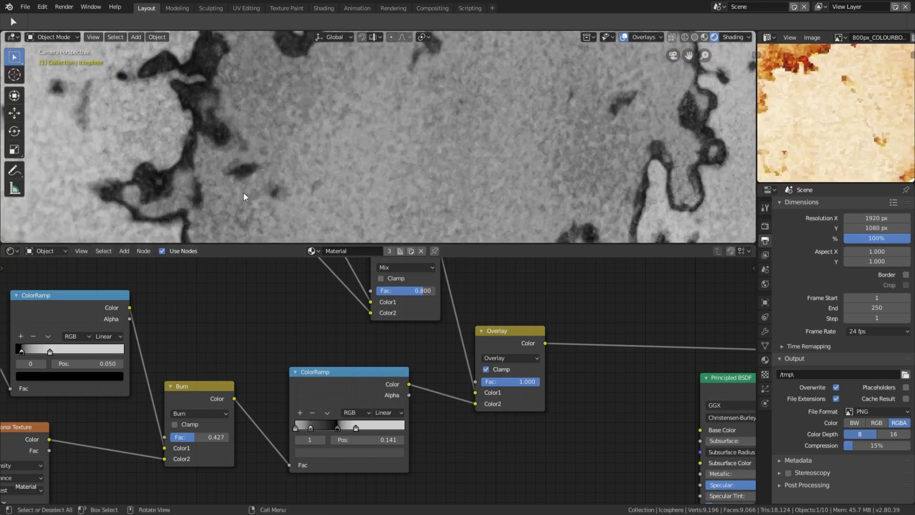
Lighten the second ColorRamp's stop at position 0.386 to a mid grey with value 0.466
click(338, 428)
click(347, 449)
drag(381, 359, 381, 348)
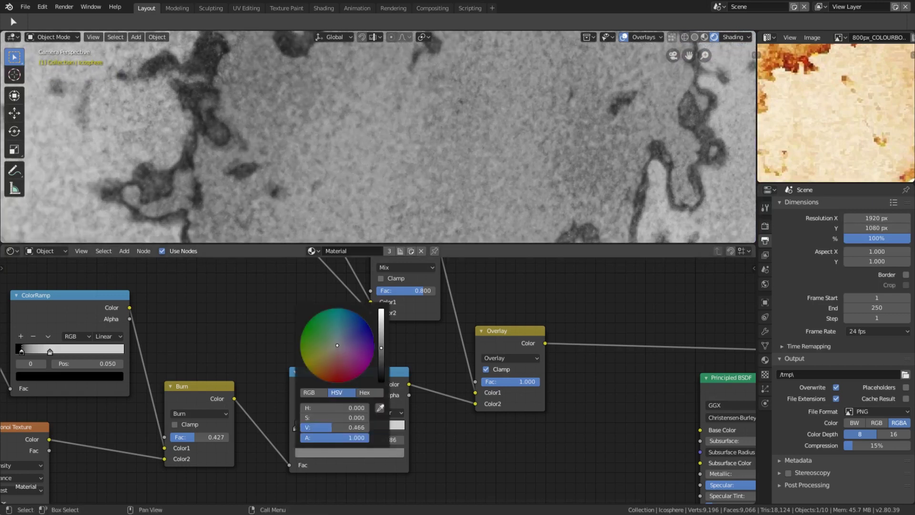
scroll(362, 158, down, 6)
scroll(487, 404, down, 2)
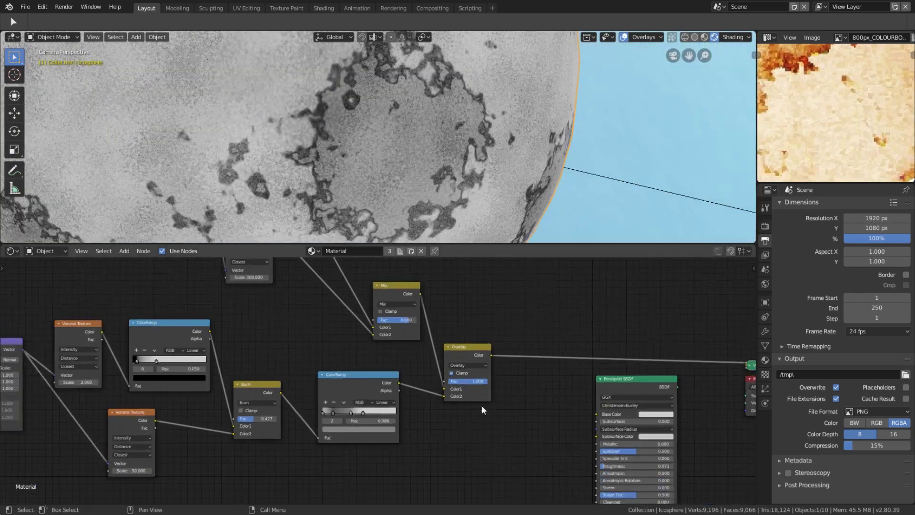
Box-select all the texture, mapping and mix nodes and move them away from the Principled BSDF
scroll(486, 402, down, 2)
middle_drag(469, 426, 566, 418)
scroll(558, 417, down, 2)
middle_drag(464, 403, 521, 407)
key(b)
drag(564, 449, 162, 259)
key(g)
click(379, 366)
Raise the grain branch's distortion Mix factor to 0.945 and inspect the grain
middle_drag(379, 366, 558, 460)
scroll(524, 412, up, 8)
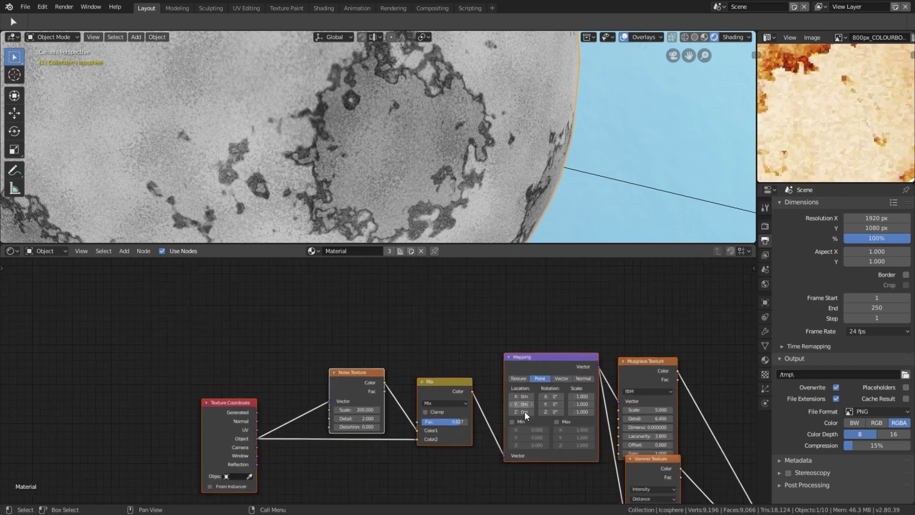
scroll(524, 411, up, 4)
drag(494, 438, 498, 438)
scroll(466, 183, up, 4)
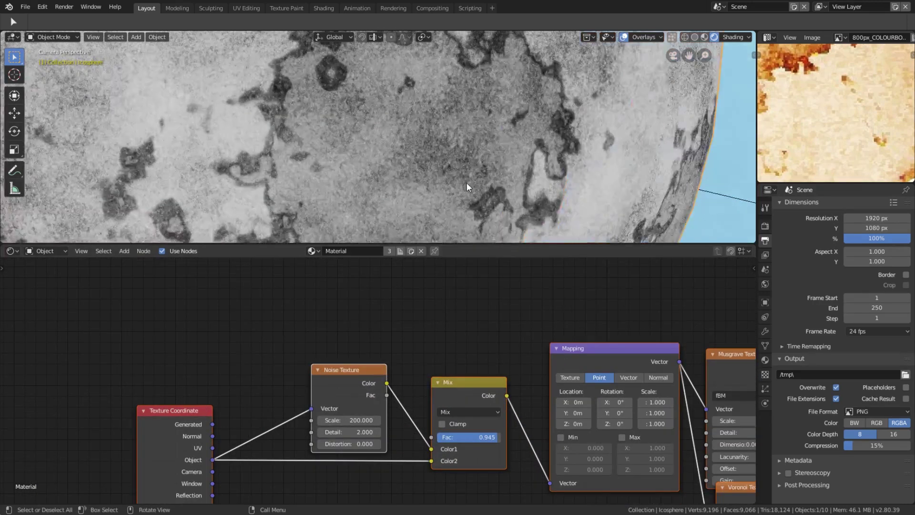
Try inserting a ColorRamp after the Overlay node and compare the stain with the full reference image
scroll(564, 431, down, 10)
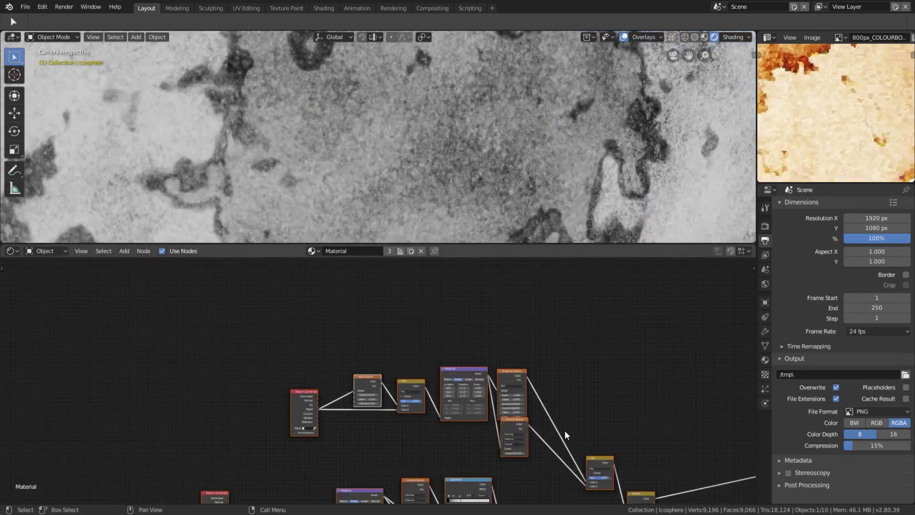
scroll(462, 363, down, 3)
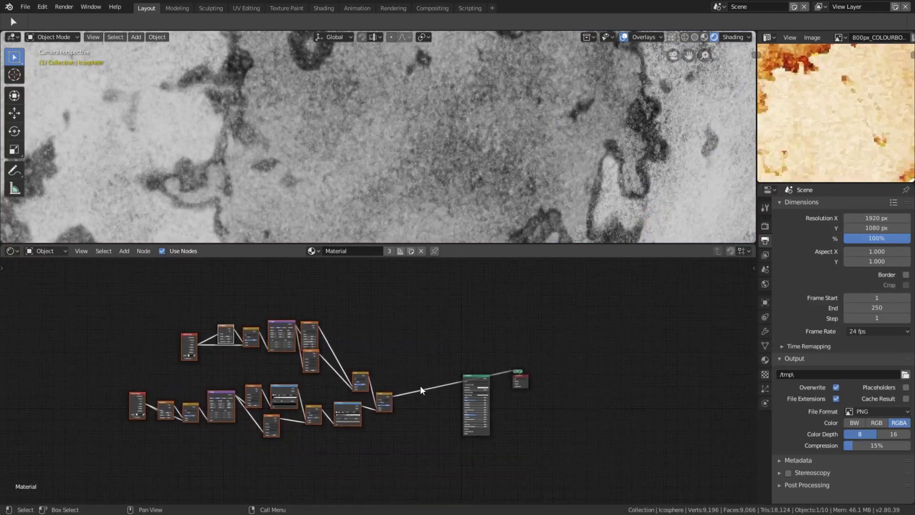
scroll(381, 378, up, 5)
scroll(390, 365, up, 4)
key(shift+a)
click(390, 365)
text(colo)
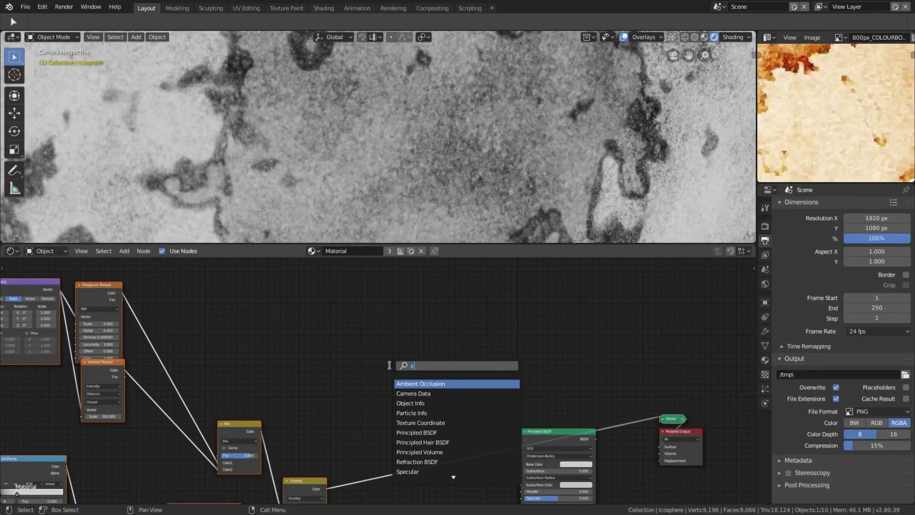
key(Return)
click(371, 414)
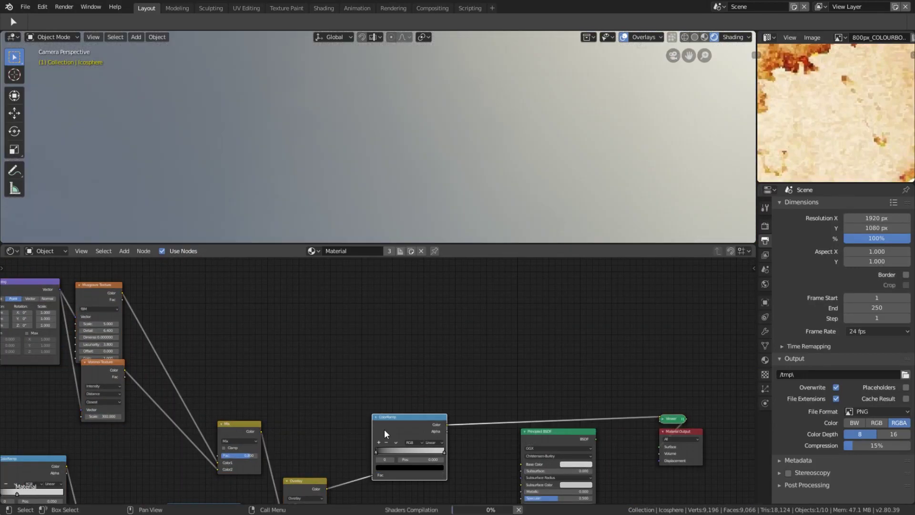
middle_drag(384, 429, 381, 352)
scroll(382, 352, up, 4)
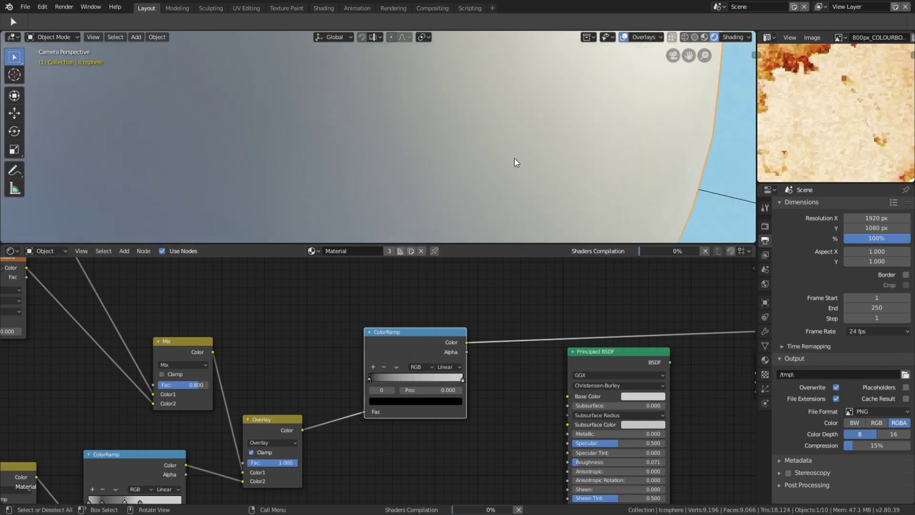
scroll(514, 159, up, 1)
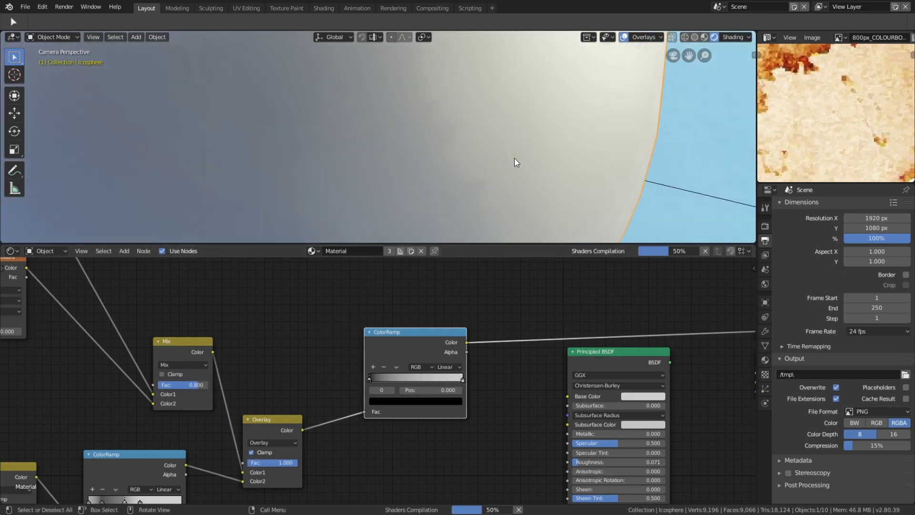
scroll(514, 158, down, 3)
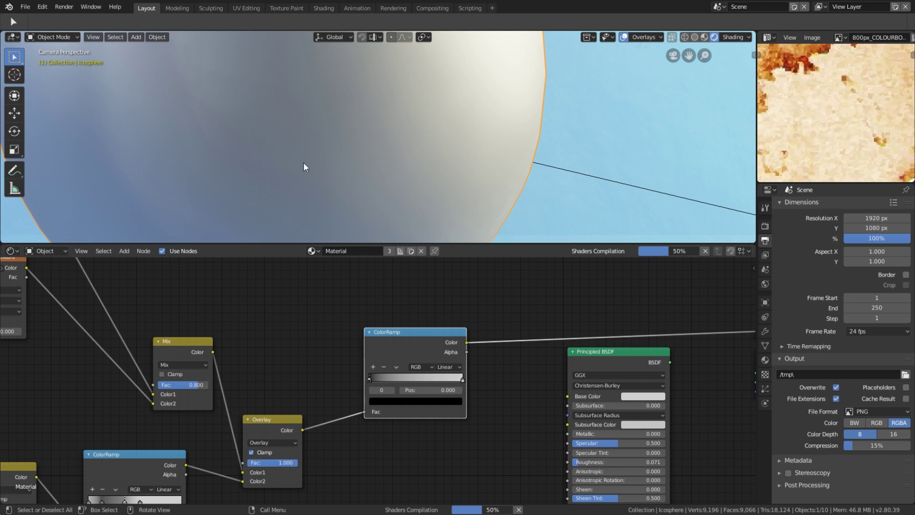
scroll(815, 76, down, 4)
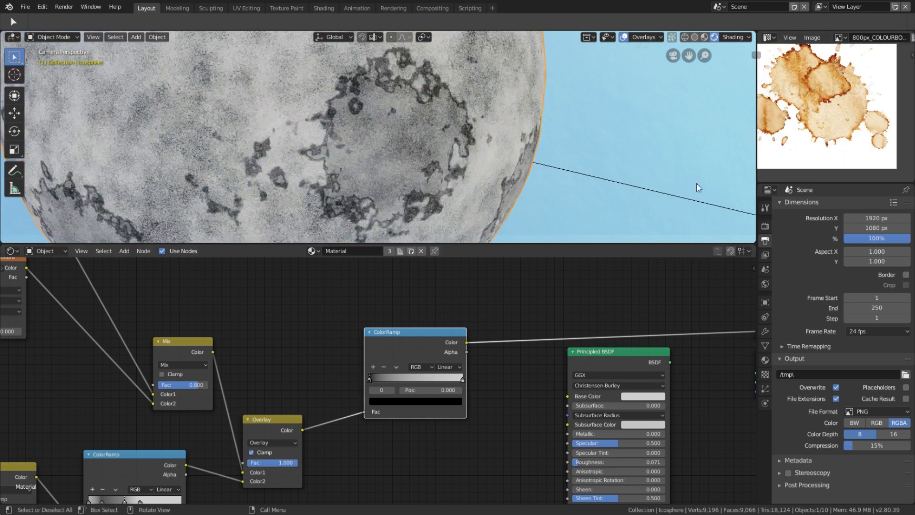
Delete the ColorRamp placed after the Overlay node
mouse_move(426, 378)
mouse_down()
mouse_move(400, 377)
mouse_move(412, 378)
mouse_up()
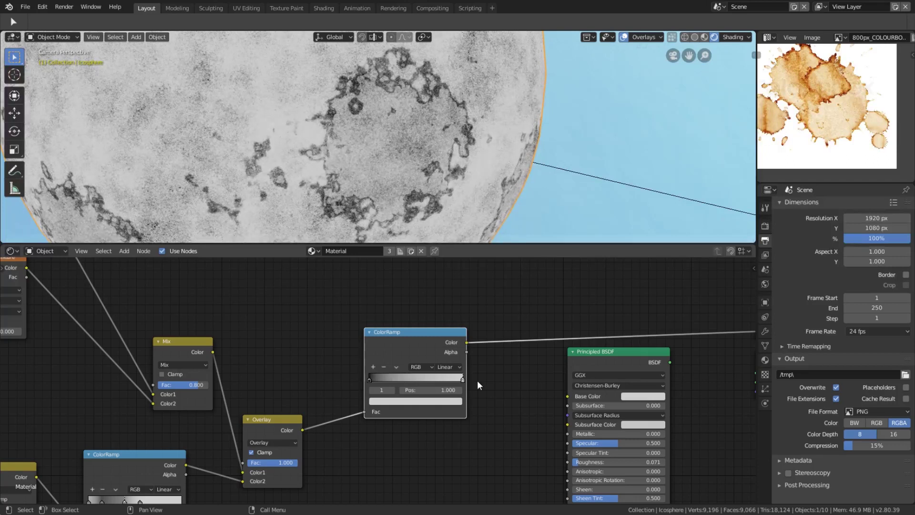
drag(389, 338, 425, 368)
key(x)
Add an unconnected MixRGB node between the Overlay node and the Principled BSDF
scroll(419, 379, down, 1)
middle_drag(418, 384, 539, 323)
scroll(539, 322, up, 2)
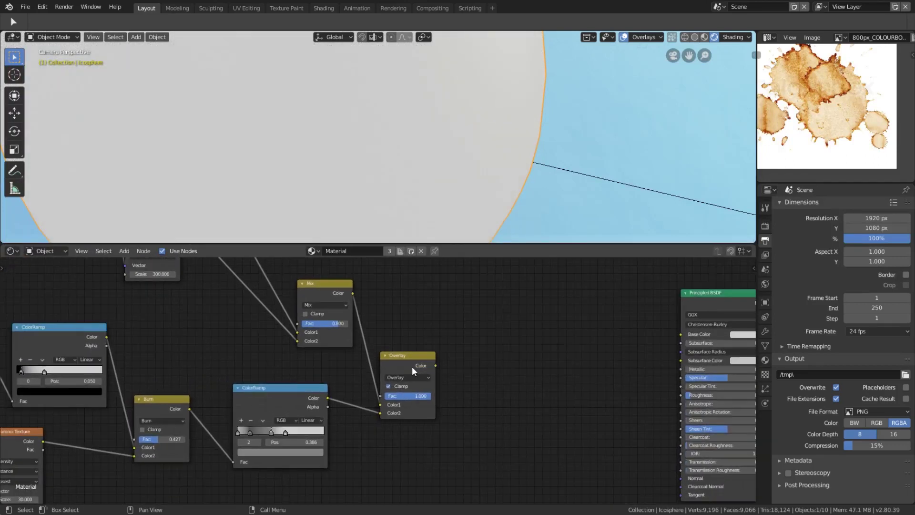
middle_drag(486, 350, 478, 339)
scroll(478, 339, up, 3)
key(shift+a)
click(482, 336)
text(mix)
key(Down)
key(Return)
click(495, 318)
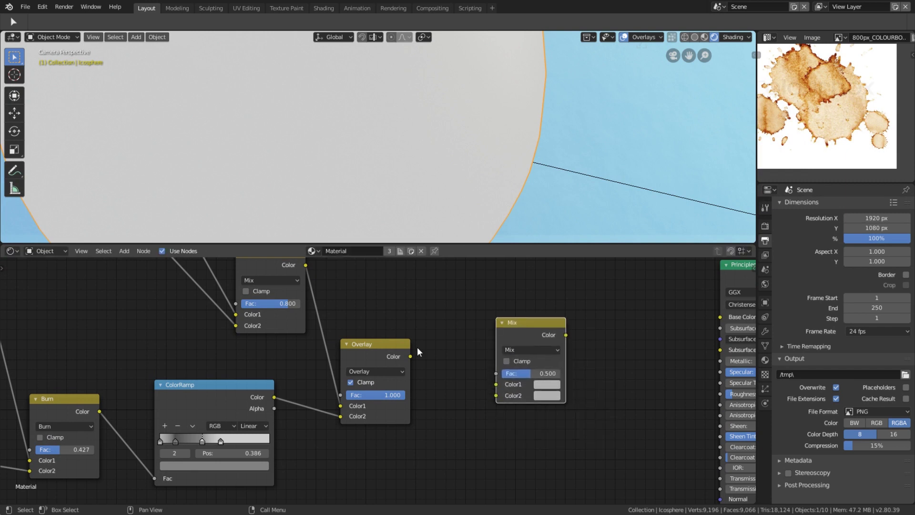
Preview the stain ColorRamp's output on the sphere and move that node up slightly
ctrl+shift+click(245, 390)
scroll(367, 319, down, 4)
middle_drag(378, 327, 453, 310)
scroll(374, 370, up, 2)
drag(315, 354, 324, 331)
Duplicate the stain ColorRamp below the original and connect the Burn node's Color output to the copy's Fac
scroll(331, 340, up, 3)
key(shift+d)
click(325, 453)
drag(181, 359, 244, 512)
Set the duplicated ColorRamp's stops at positions 0.141, 0.386 and 0.000 to black
middle_drag(307, 462, 301, 395)
scroll(301, 395, up, 2)
click(257, 408)
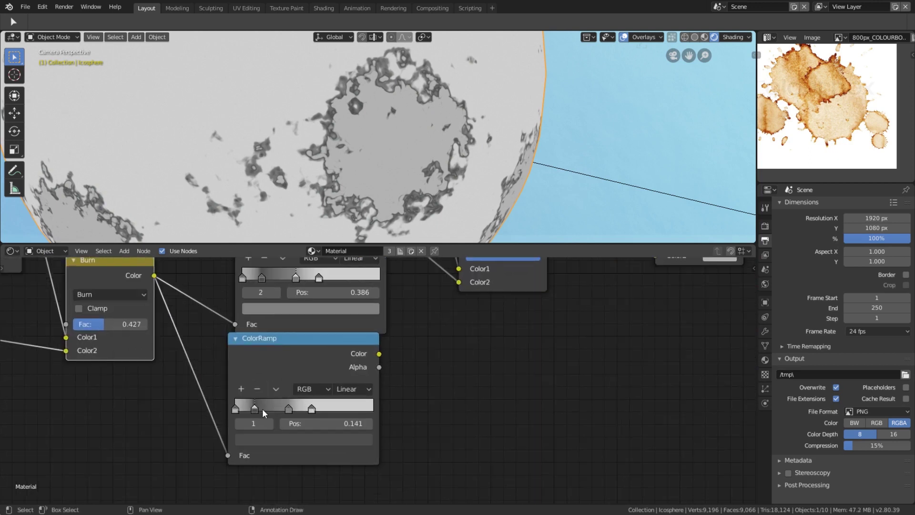
click(294, 437)
drag(342, 341, 344, 363)
click(287, 404)
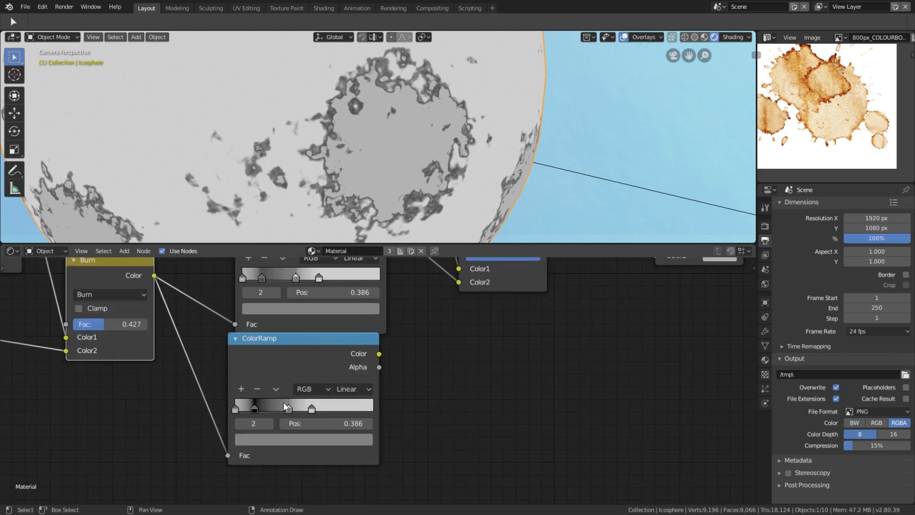
click(292, 438)
drag(342, 341, 344, 360)
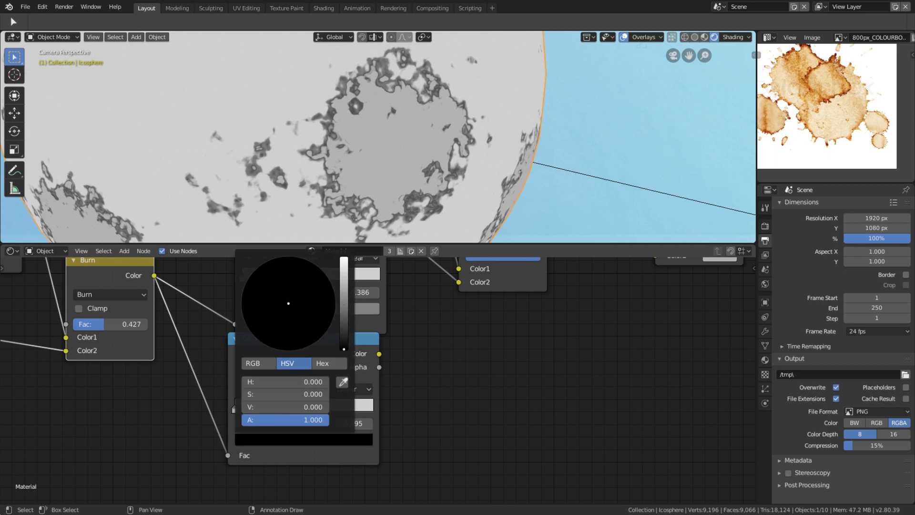
click(253, 408)
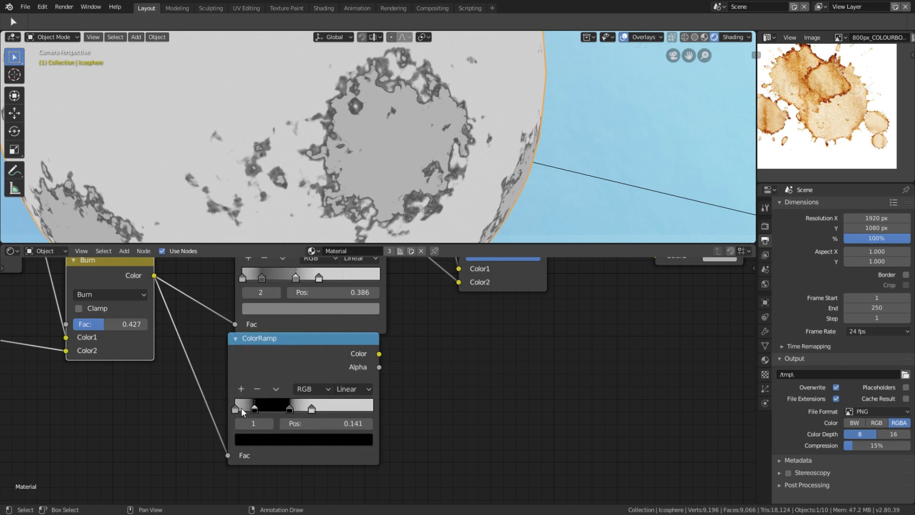
click(238, 409)
click(280, 439)
drag(343, 346, 346, 360)
Preview the duplicated ColorRamp as a black-and-white stain mask and move the node clear of the original
ctrl+shift+click(333, 358)
scroll(433, 326, down, 3)
middle_drag(433, 327, 336, 395)
drag(274, 414, 297, 427)
middle_drag(353, 405, 314, 421)
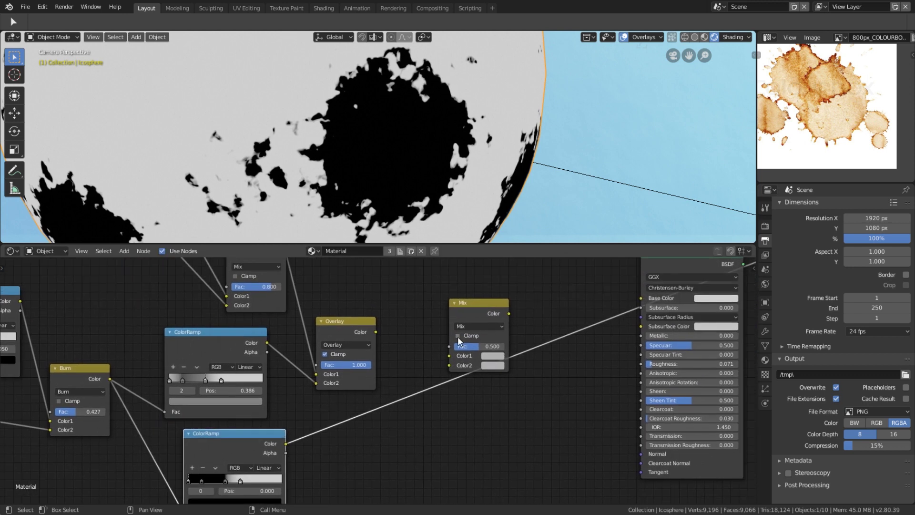
Preview the new Mix node, connecting the Overlay output to Color1 and the duplicated ColorRamp's Color to Fac
ctrl+shift+click(469, 314)
scroll(430, 308, up, 1)
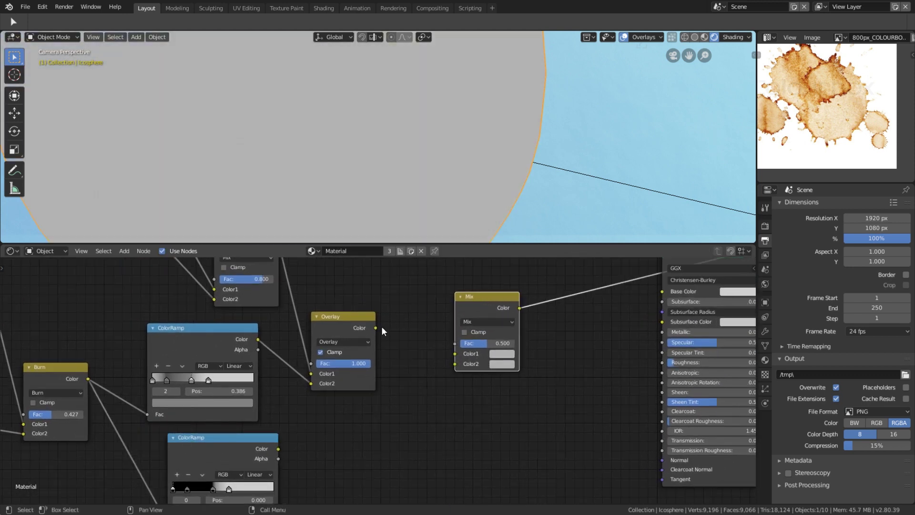
drag(379, 331, 454, 353)
drag(279, 448, 482, 308)
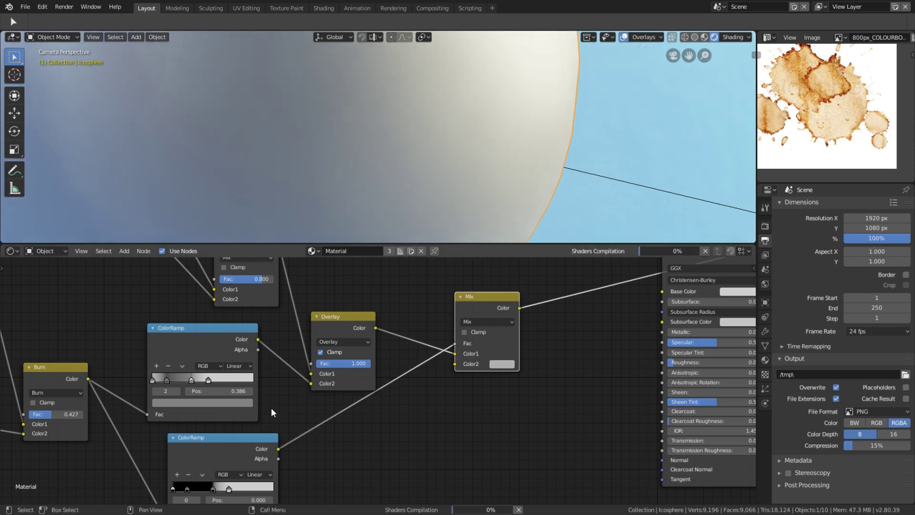
Lighten the grey Color2 of the new Mix node used as the background around the stains
scroll(264, 425, down, 1)
scroll(264, 425, up, 1)
middle_drag(257, 430, 329, 390)
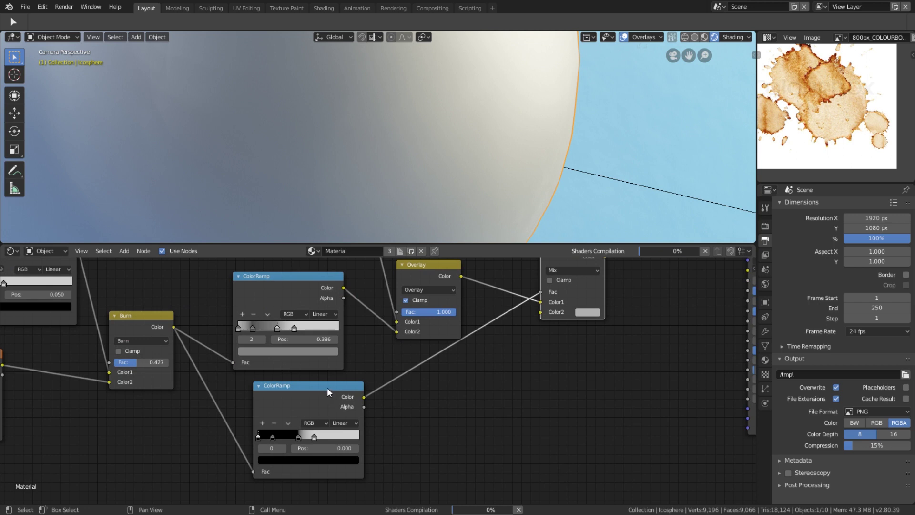
middle_drag(546, 325, 410, 415)
scroll(414, 413, up, 4)
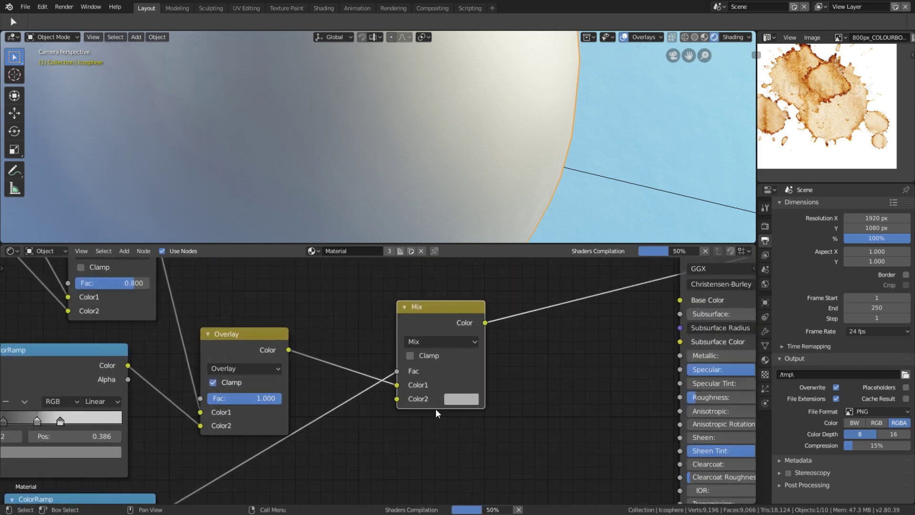
click(460, 401)
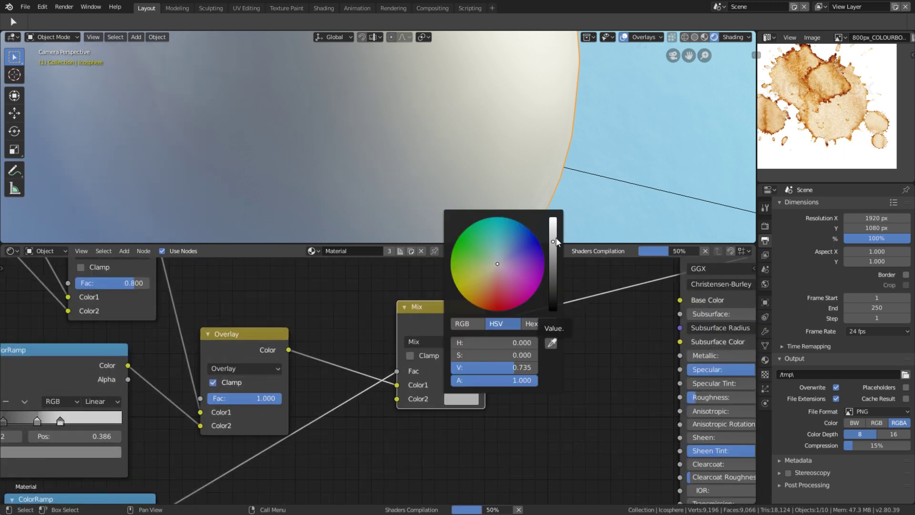
click(453, 397)
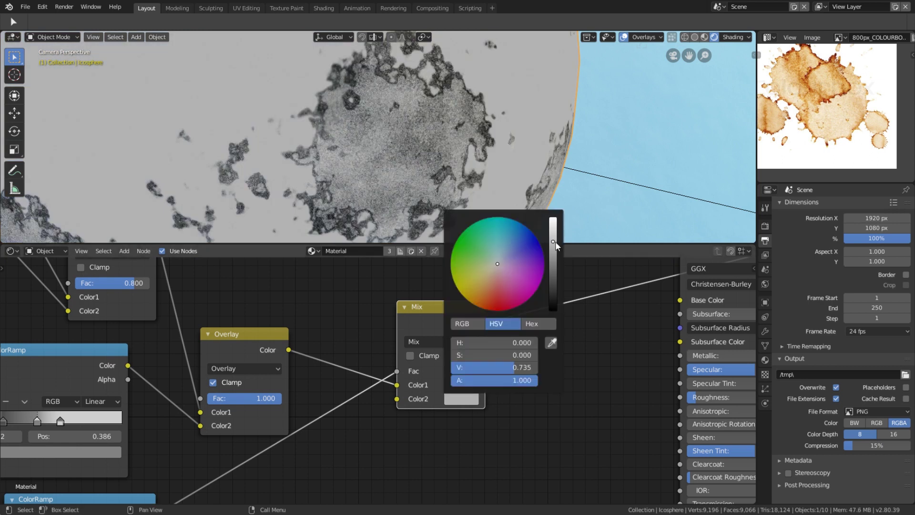
drag(556, 241, 555, 230)
scroll(481, 140, down, 3)
scroll(482, 140, down, 3)
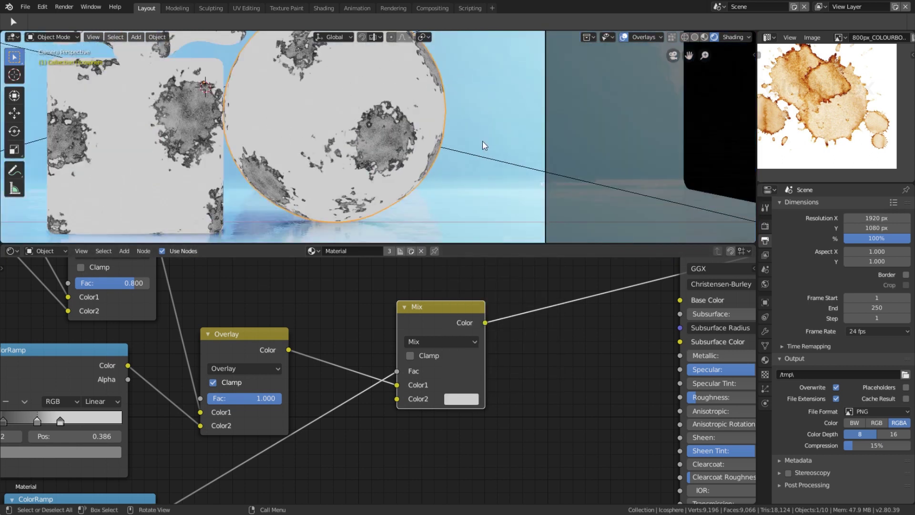
scroll(390, 370, down, 2)
Move the Mix node aside and insert a ColorRamp between the Overlay output and the Mix node's Color1
drag(474, 349, 520, 404)
scroll(467, 358, up, 5)
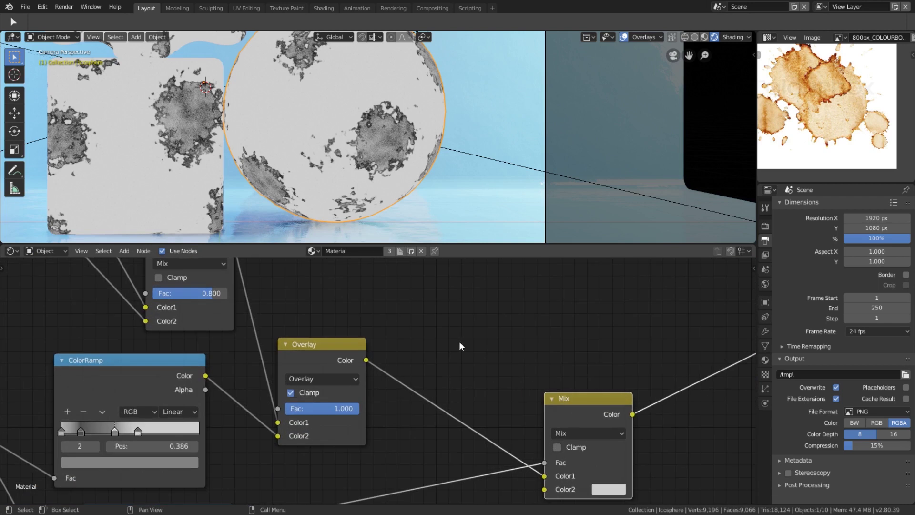
key(shift+a)
click(459, 339)
text(col)
key(Return)
click(417, 281)
Set the white stop of the ColorRamp after the Overlay node to position 0.518
scroll(405, 139, up, 4)
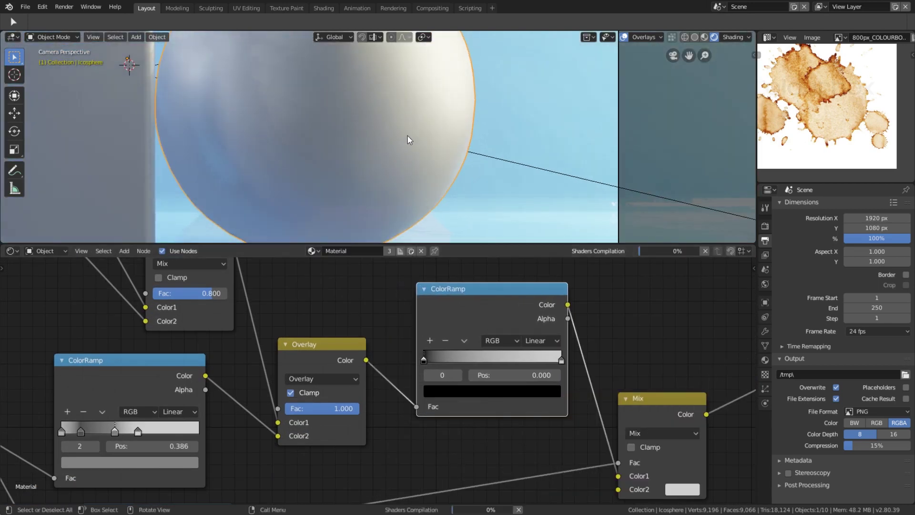
scroll(408, 139, up, 1)
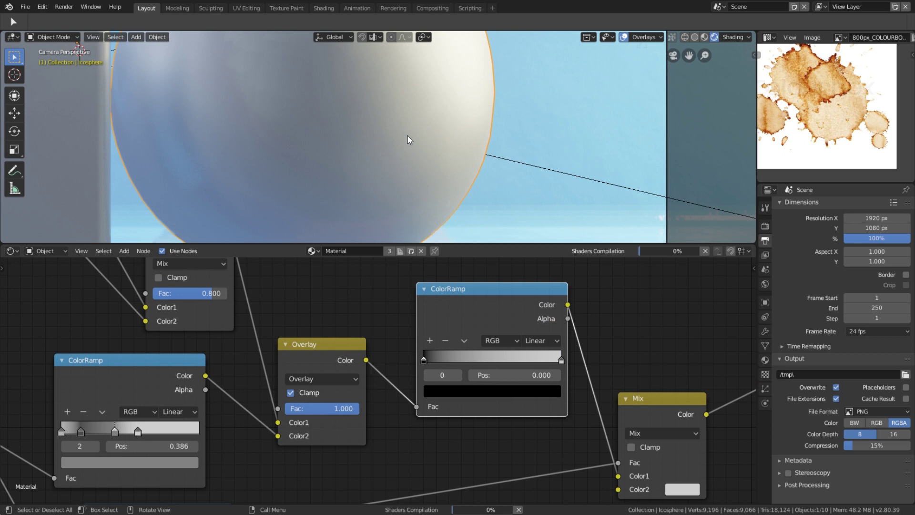
scroll(407, 137, up, 1)
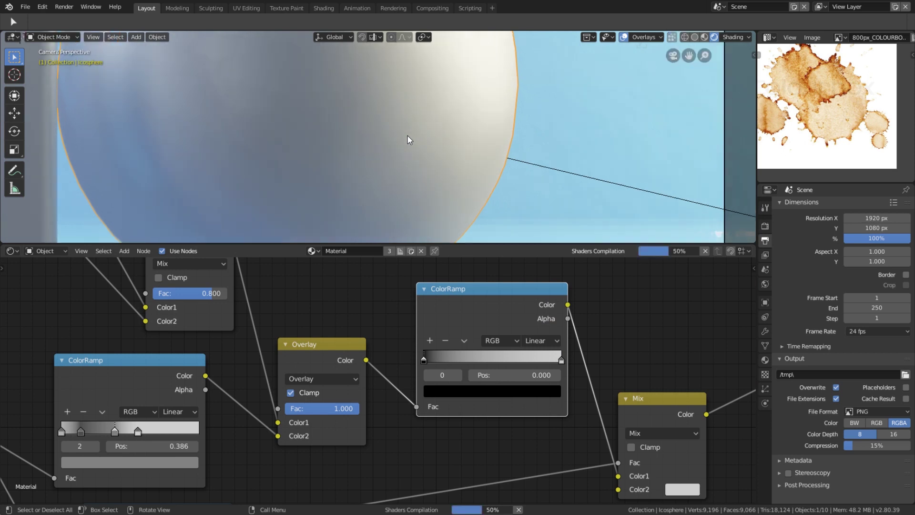
drag(561, 360, 490, 360)
scroll(366, 364, down, 3)
Lighten the grey stop at position 0.386 in the ColorRamp that feeds the Overlay node
scroll(221, 429, up, 5)
click(228, 432)
drag(277, 262, 277, 246)
scroll(469, 150, up, 3)
scroll(429, 353, down, 4)
middle_drag(429, 352, 528, 358)
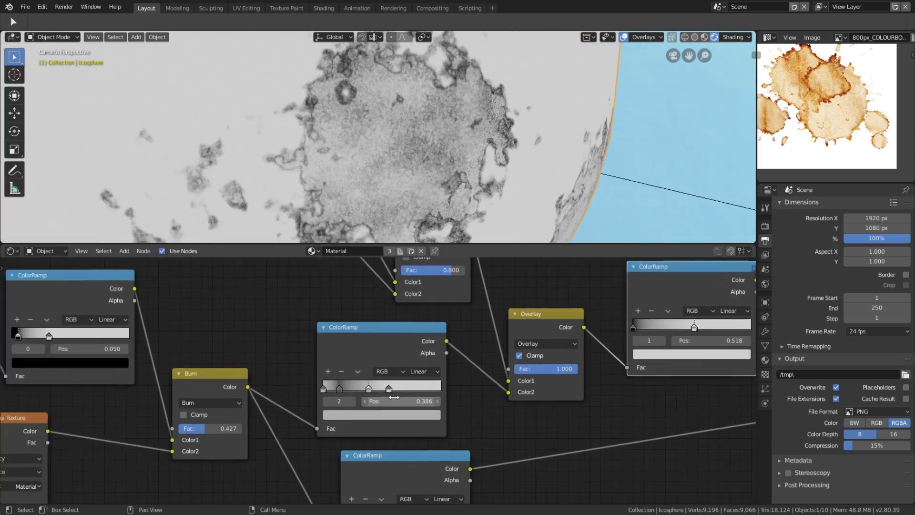
Set the Detail of the Noise Texture that distorts the coordinates to 2.8
scroll(334, 355, down, 3)
middle_drag(333, 355, 600, 348)
middle_drag(333, 387, 548, 375)
middle_drag(304, 386, 504, 408)
scroll(504, 408, up, 9)
drag(377, 434, 400, 435)
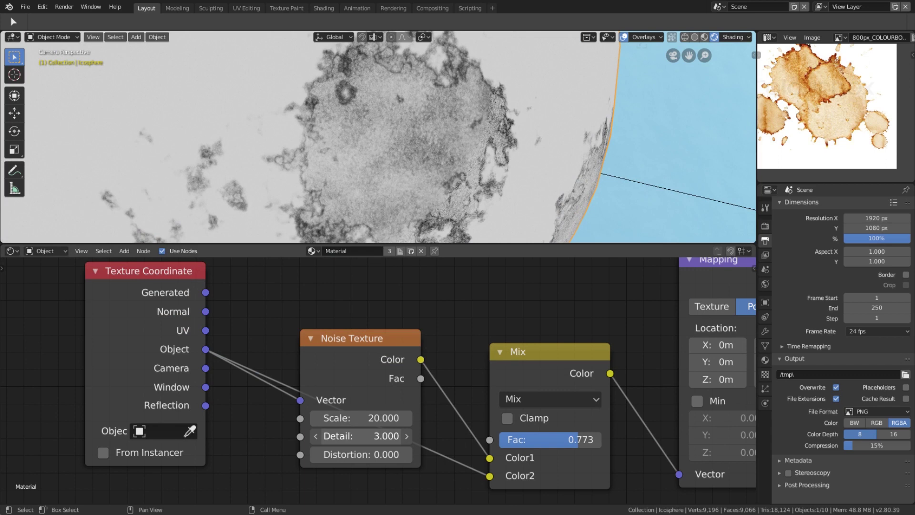
drag(384, 435, 382, 435)
scroll(448, 184, down, 9)
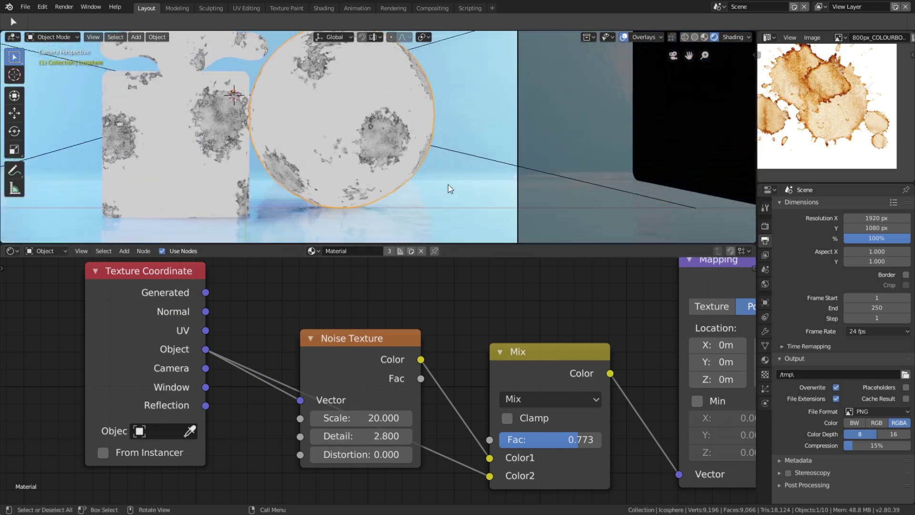
scroll(562, 348, down, 9)
middle_drag(603, 382, 287, 353)
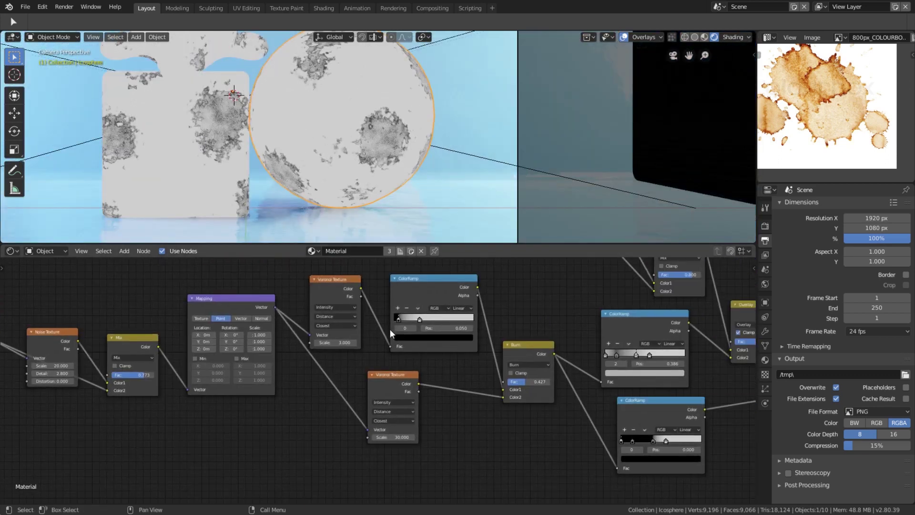
Select the whole stain node network and move it away from the Principled BSDF to make room
scroll(476, 360, down, 12)
middle_drag(532, 378, 495, 420)
scroll(450, 407, up, 2)
key(a)
scroll(500, 430, down, 3)
key(b)
drag(528, 454, 156, 278)
key(g)
click(280, 356)
Move the final Mix node further from its ColorRamp, towards the Principled BSDF
middle_drag(397, 369, 285, 361)
scroll(336, 365, up, 10)
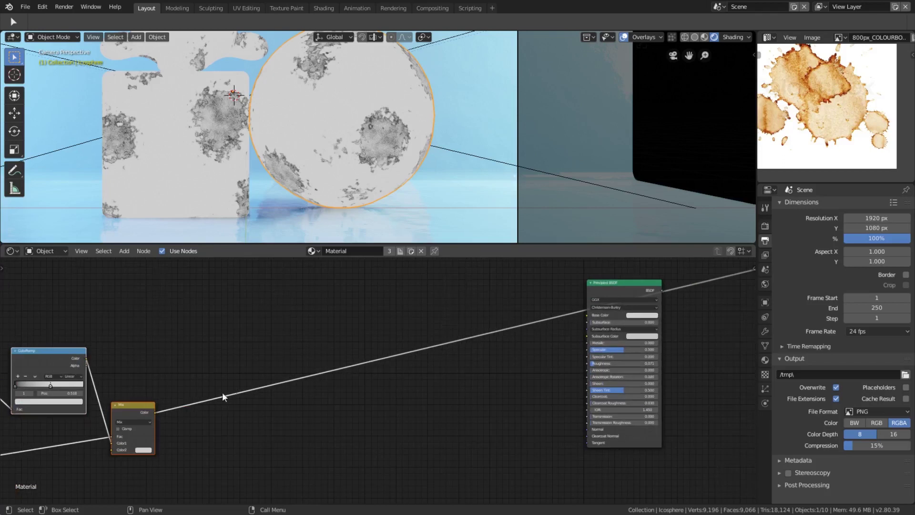
drag(149, 410, 291, 397)
scroll(396, 375, down, 4)
middle_drag(396, 376, 371, 362)
scroll(376, 339, up, 5)
Set the Fac of the distortion Mix node before the Mapping node to 0.855
scroll(239, 354, down, 4)
middle_drag(239, 354, 500, 298)
scroll(338, 352, up, 1)
middle_drag(83, 361, 643, 396)
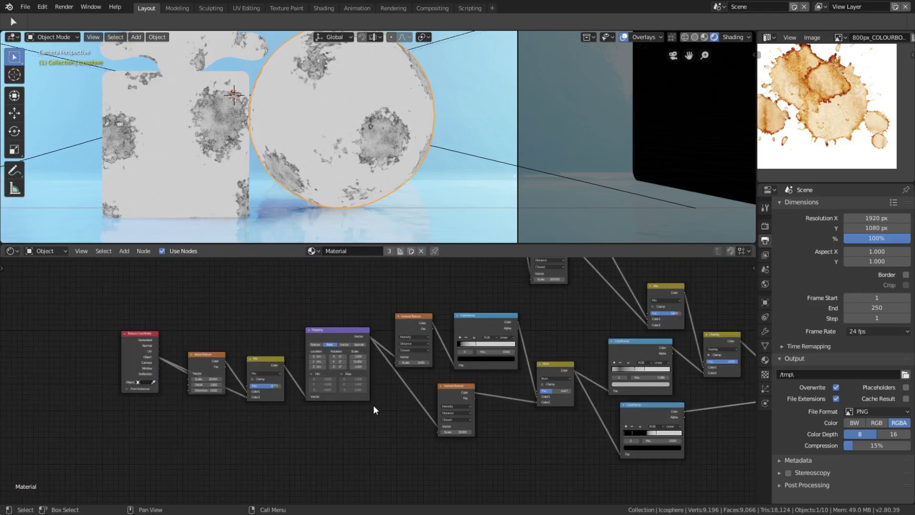
scroll(374, 402, up, 9)
middle_drag(196, 400, 361, 421)
scroll(362, 421, up, 7)
drag(314, 407, 323, 406)
scroll(376, 168, up, 5)
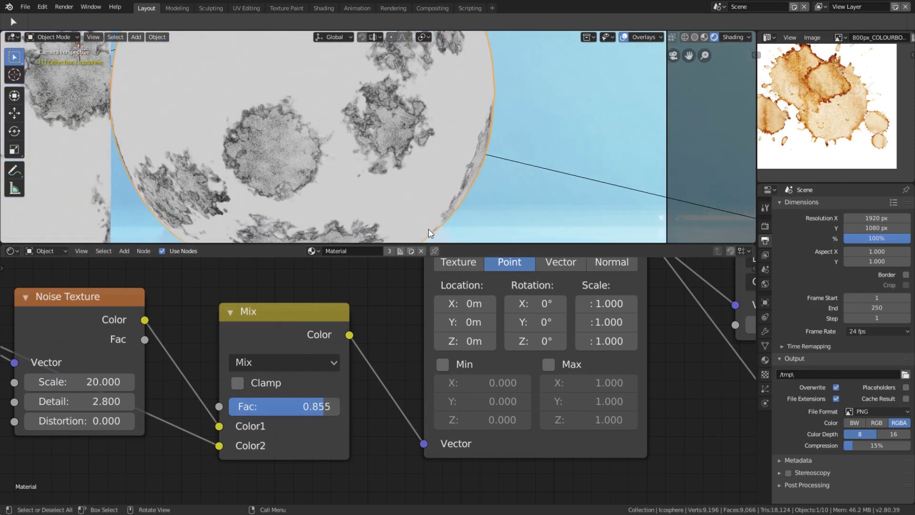
scroll(409, 193, down, 1)
Insert a ColorRamp on the output link of the final Mix node for colouring the stains
scroll(603, 411, down, 12)
middle_drag(686, 398, 357, 387)
scroll(436, 362, up, 4)
middle_drag(526, 349, 443, 356)
scroll(443, 355, up, 3)
scroll(445, 341, up, 4)
middle_drag(486, 332, 368, 349)
scroll(368, 348, up, 4)
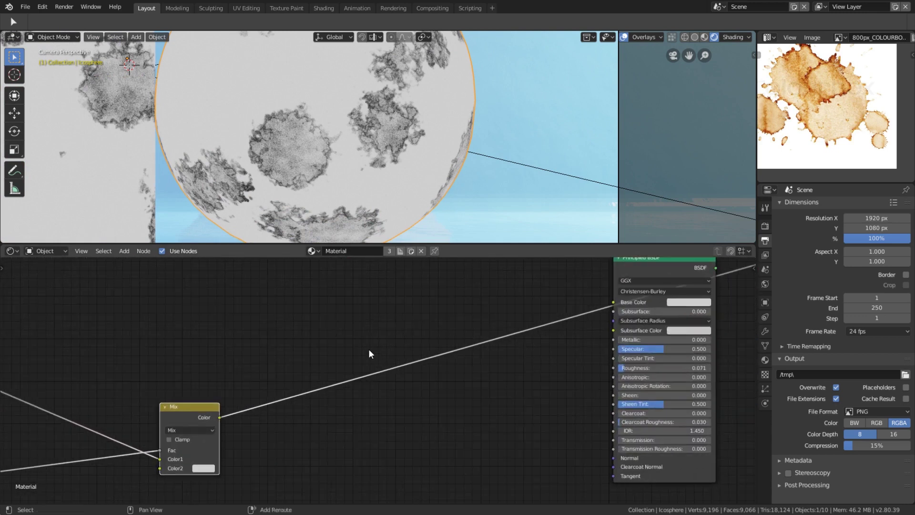
key(shift+a)
click(369, 350)
text(color)
key(Return)
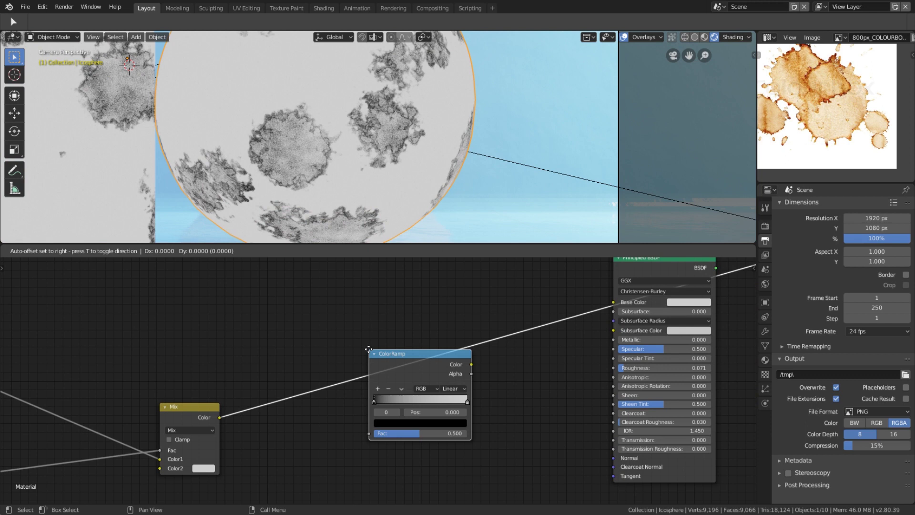
click(358, 345)
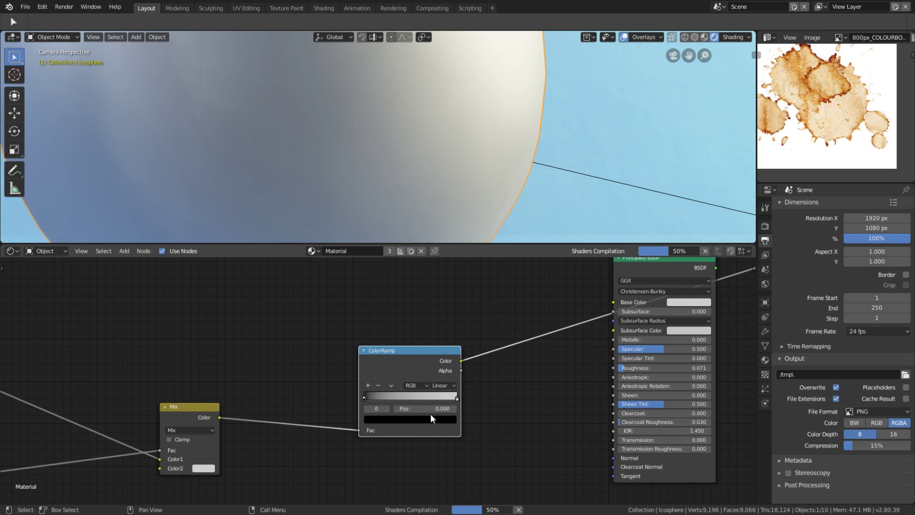
Recolour the new ColorRamp's black stop to a darkened orange-brown with hue 0.082 and saturation 0.816
click(430, 419)
click(431, 417)
click(428, 419)
mouse_move(437, 357)
mouse_down()
mouse_move(437, 331)
mouse_move(390, 358)
mouse_up()
drag(437, 339, 438, 309)
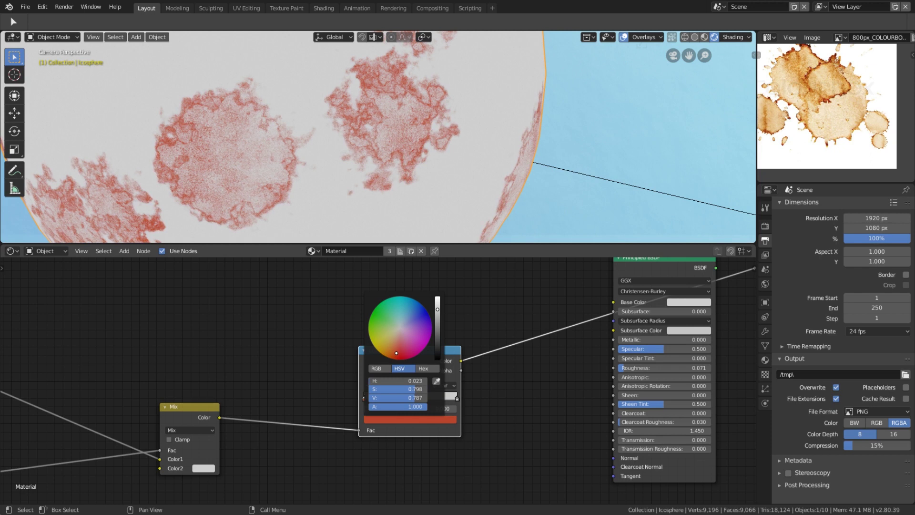
drag(396, 353, 390, 351)
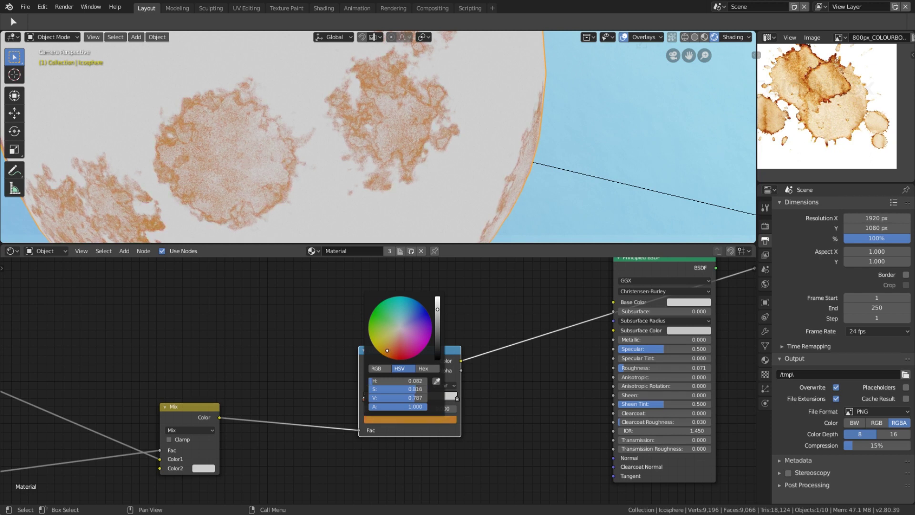
drag(437, 311, 437, 321)
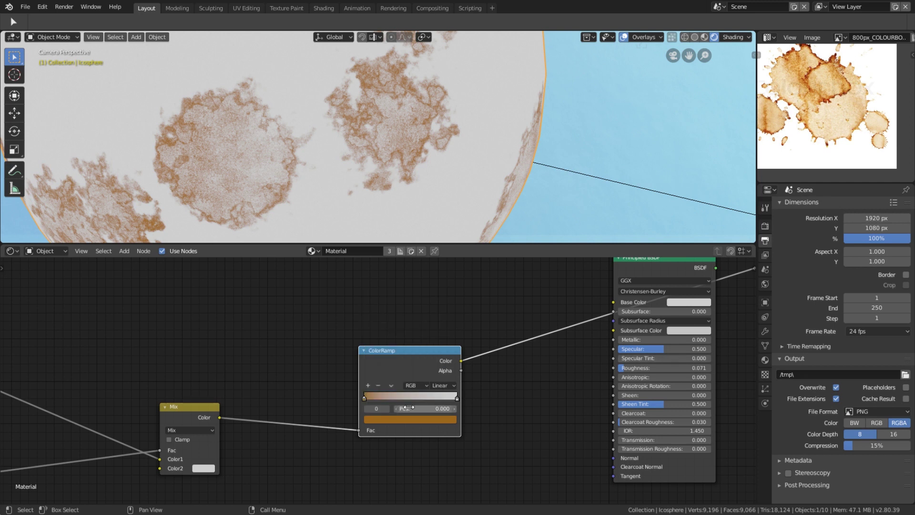
click(403, 419)
Raise the position of the light stop in the ColorRamp after the Overlay node to deepen the stains
scroll(211, 440, down, 4)
middle_drag(226, 419, 614, 370)
scroll(450, 383, up, 9)
middle_drag(343, 359, 408, 364)
drag(388, 342, 420, 341)
scroll(492, 170, down, 4)
scroll(598, 362, down, 9)
middle_drag(577, 364, 427, 401)
scroll(426, 401, up, 2)
middle_drag(551, 382, 467, 394)
scroll(467, 394, up, 4)
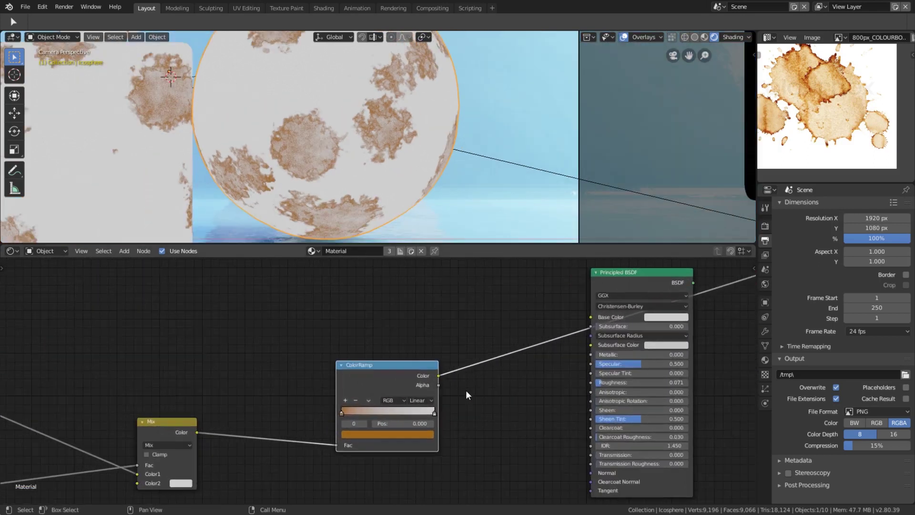
Adjust the brown stop of the colouring ColorRamp to hue 0.092, saturation 0.804 and value 0.679
click(419, 439)
drag(367, 366, 362, 364)
drag(419, 339, 418, 327)
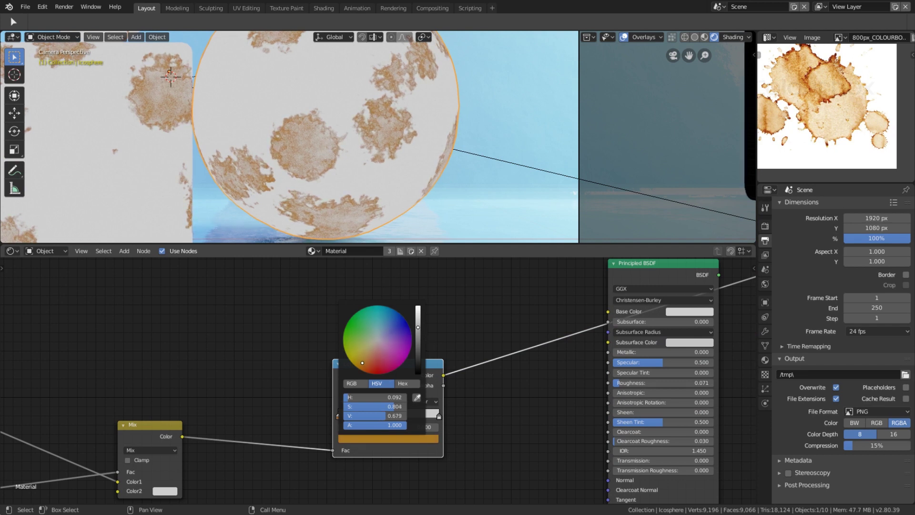
Move the Principled BSDF down and connect the brown ColorRamp's Color output to its Base Color
middle_drag(515, 349, 444, 337)
scroll(444, 337, up, 3)
scroll(394, 354, down, 1)
scroll(395, 354, down, 1)
drag(562, 268, 566, 358)
middle_drag(434, 375, 517, 341)
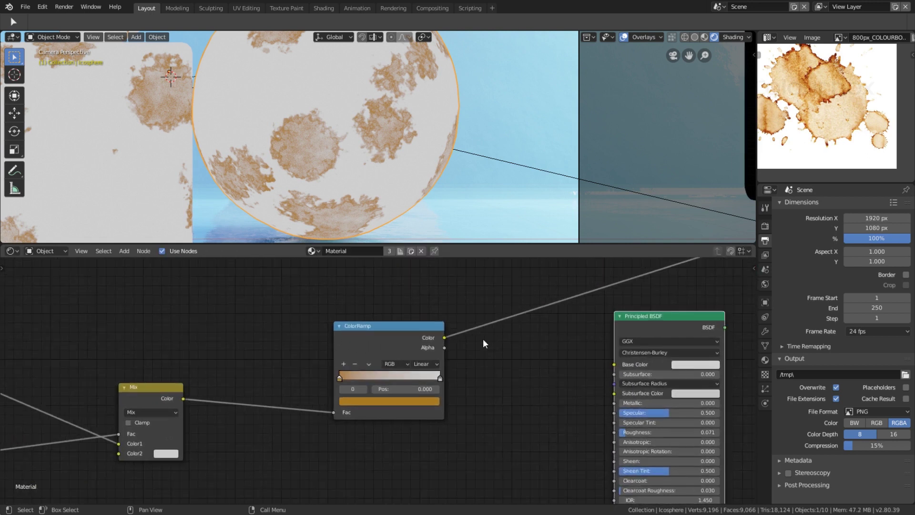
scroll(516, 339, down, 1)
drag(436, 342, 582, 369)
Preview the Principled BSDF so the full stained material shows on the cube, monkey head and sphere
ctrl+shift+click(606, 332)
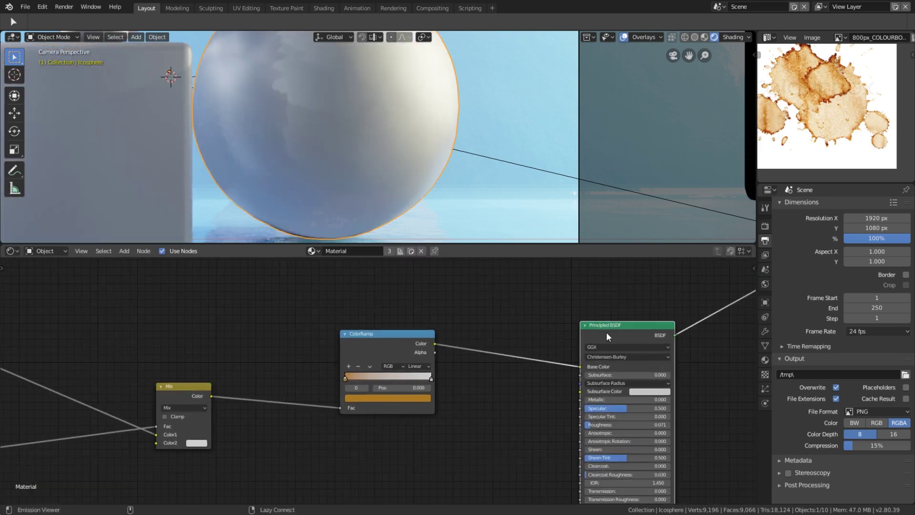
scroll(502, 196, down, 2)
scroll(501, 196, up, 3)
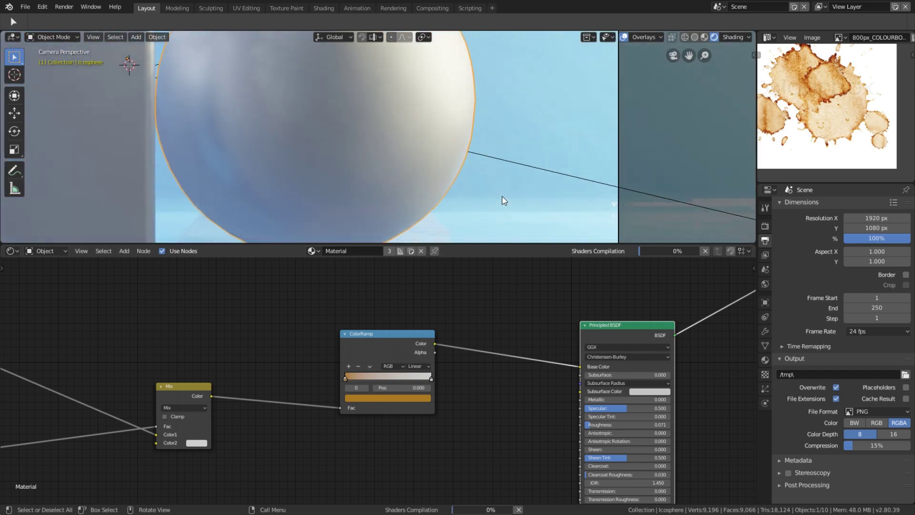
scroll(502, 196, up, 1)
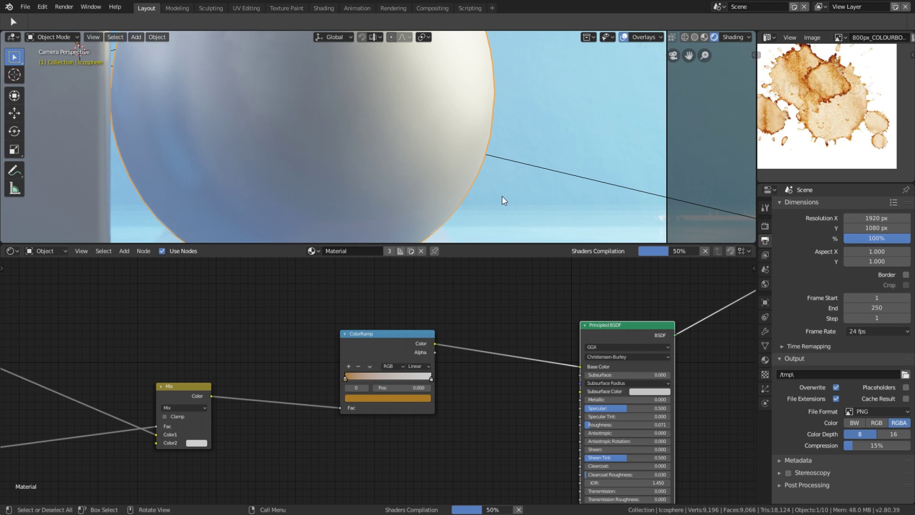
scroll(501, 196, up, 1)
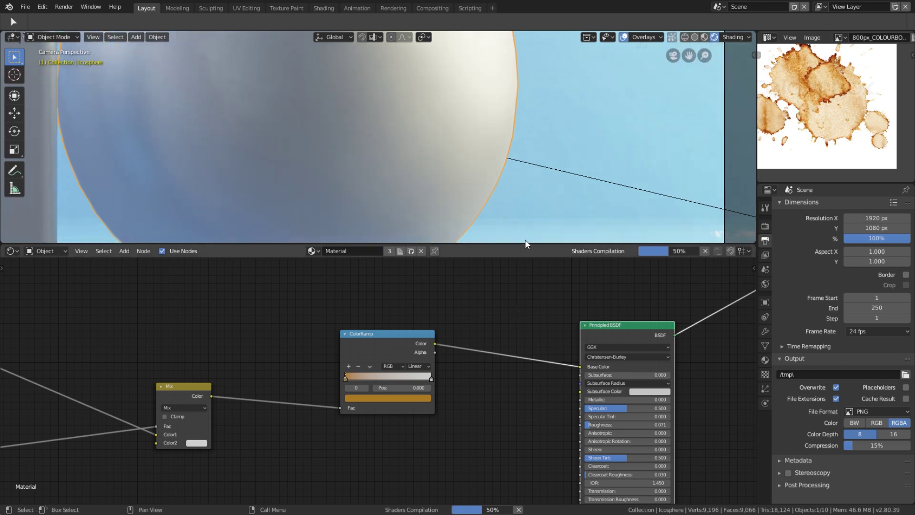
scroll(459, 176, down, 4)
middle_drag(459, 176, 482, 184)
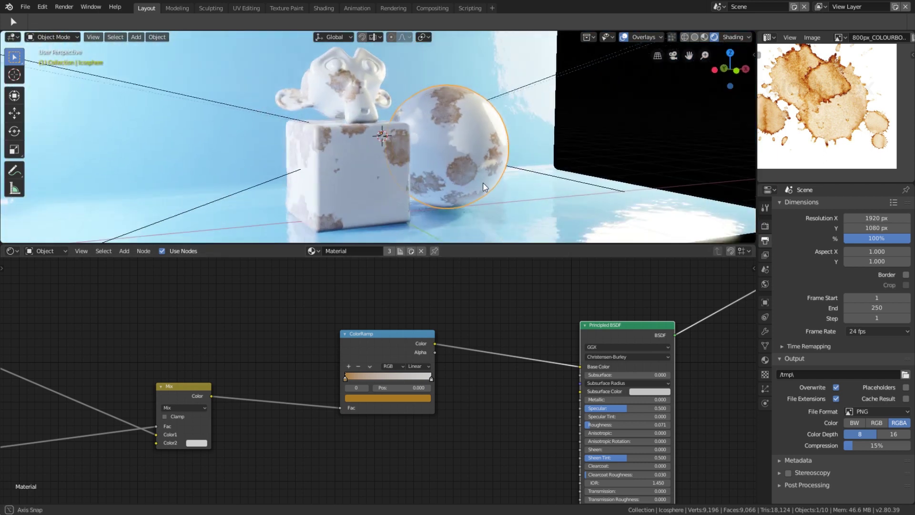
scroll(482, 184, up, 3)
drag(385, 339, 355, 327)
scroll(354, 327, down, 2)
middle_drag(355, 327, 418, 350)
scroll(418, 350, up, 3)
drag(418, 351, 408, 328)
scroll(414, 324, up, 3)
key(shift+d)
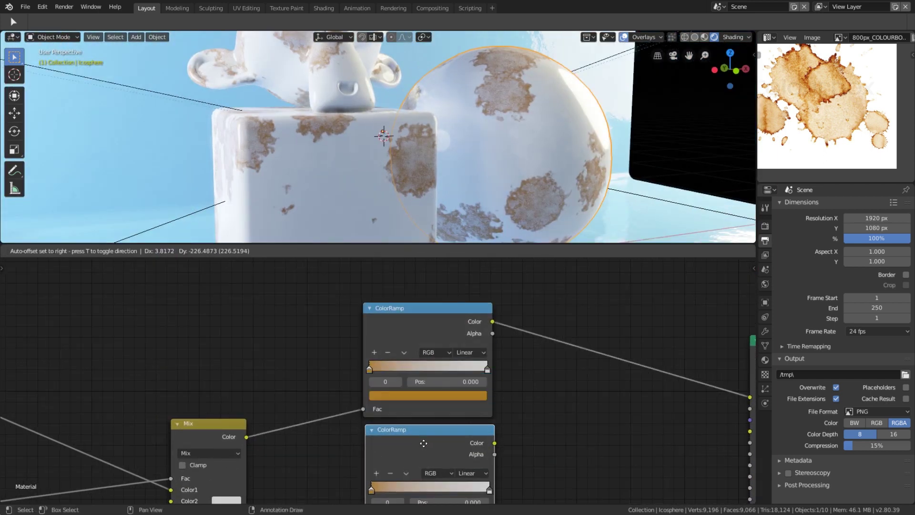
click(424, 441)
scroll(329, 452, down, 1)
middle_drag(329, 451, 309, 378)
drag(238, 361, 335, 403)
key(x)
Reposition the brown ColorRamp and insert a Mix node between it and the Principled BSDF's Base Color
scroll(403, 342, down, 2)
middle_drag(402, 267, 388, 314)
drag(389, 311, 350, 350)
scroll(447, 328, up, 4)
key(shift+a)
click(447, 328)
text(mix)
key(Down)
key(Return)
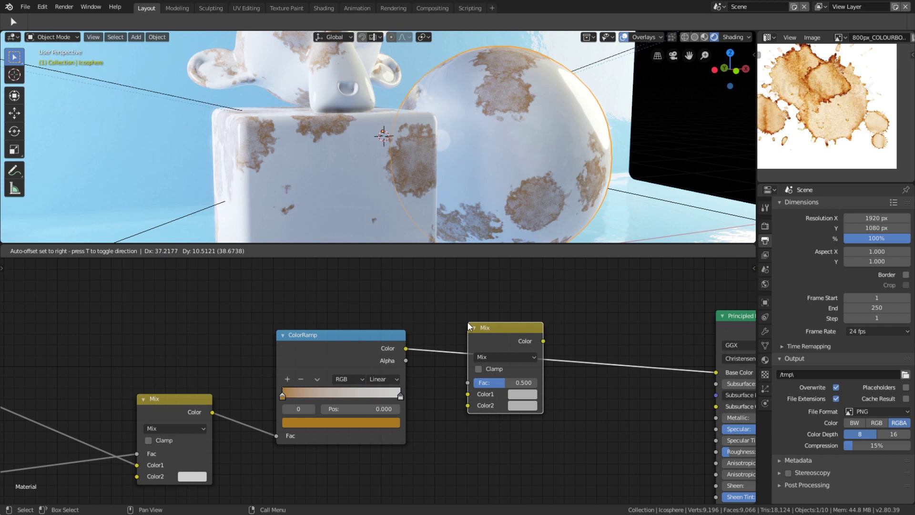
click(469, 327)
Connect the brown ColorRamp's Color to the new Mix node's Color2 as well and set its blend mode to Burn
drag(406, 349, 468, 405)
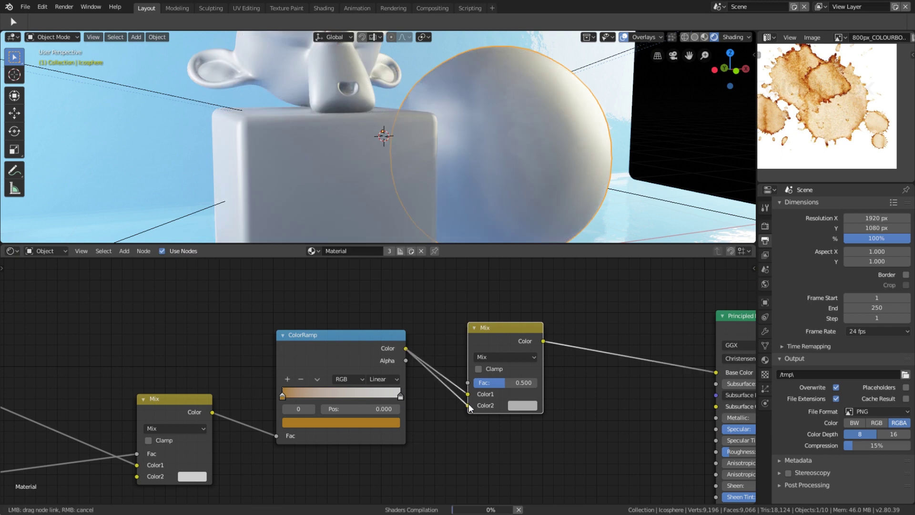
click(506, 358)
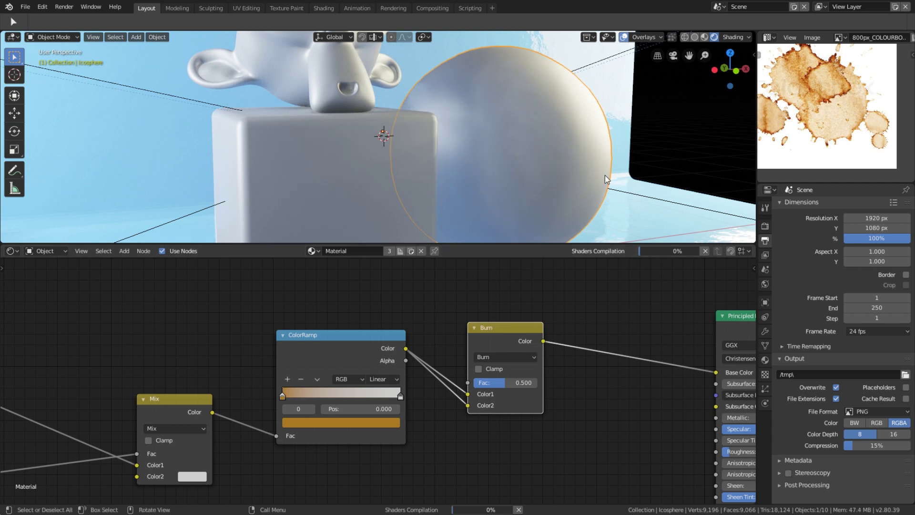
scroll(605, 180, up, 1)
scroll(605, 179, up, 1)
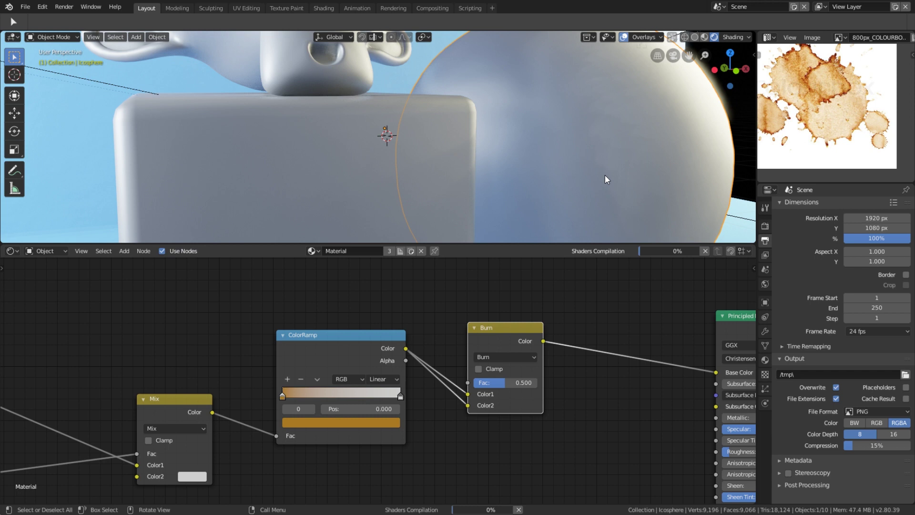
Lower the Burn node's Fac to 0.127 while checking the stain colour on the cube and sphere
scroll(606, 179, up, 1)
scroll(606, 181, down, 1)
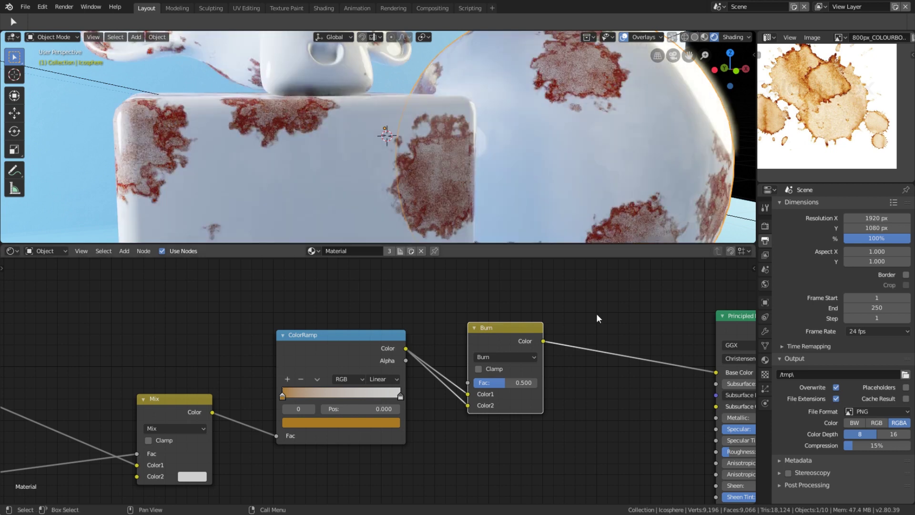
mouse_move(519, 382)
mouse_down()
mouse_move(489, 383)
mouse_move(500, 382)
mouse_up()
scroll(551, 213, down, 5)
middle_drag(553, 214, 533, 210)
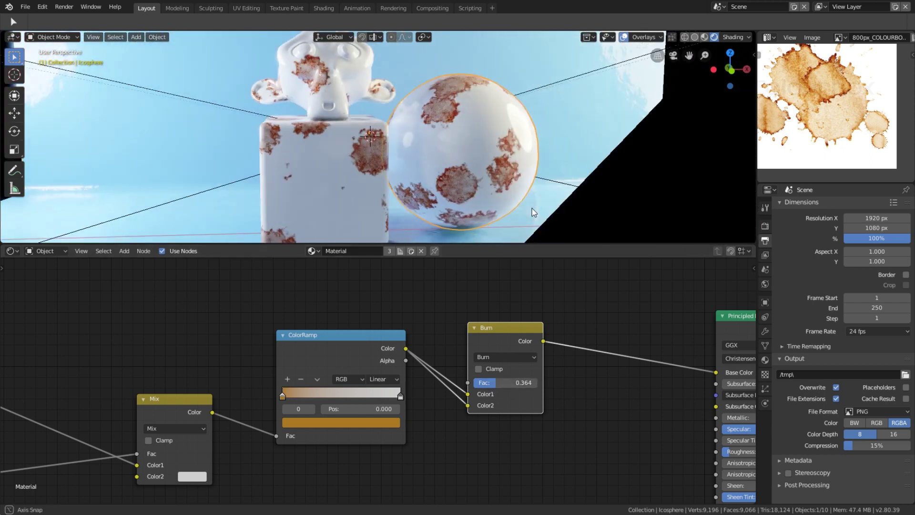
scroll(532, 211, up, 4)
drag(517, 382, 502, 383)
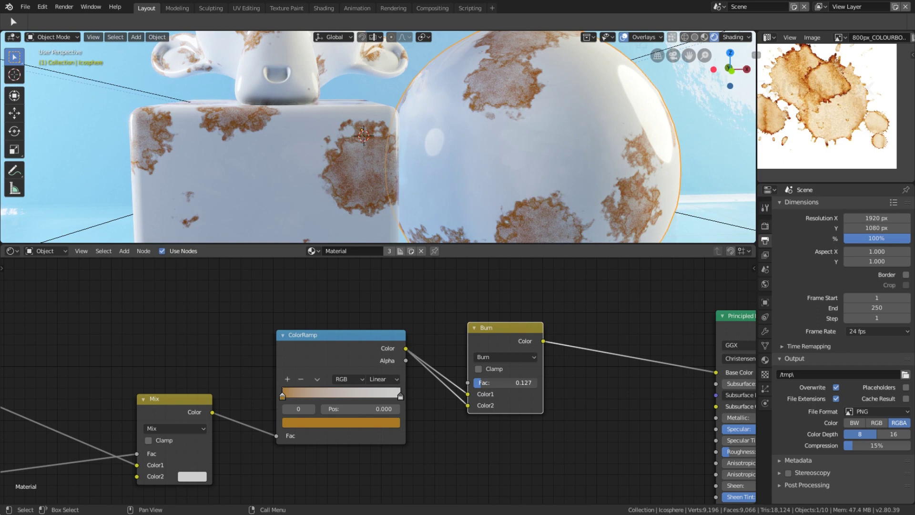
Set the brown ColorRamp's first stop to H 0.097, S 0.769, V 0.887 and the Burn node's Fac to 0.455
click(384, 421)
drag(376, 297, 375, 276)
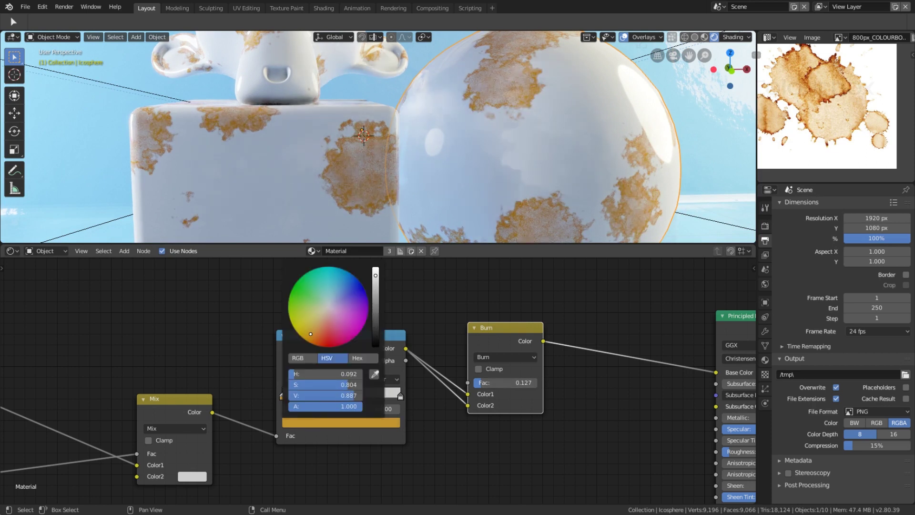
drag(311, 334, 309, 337)
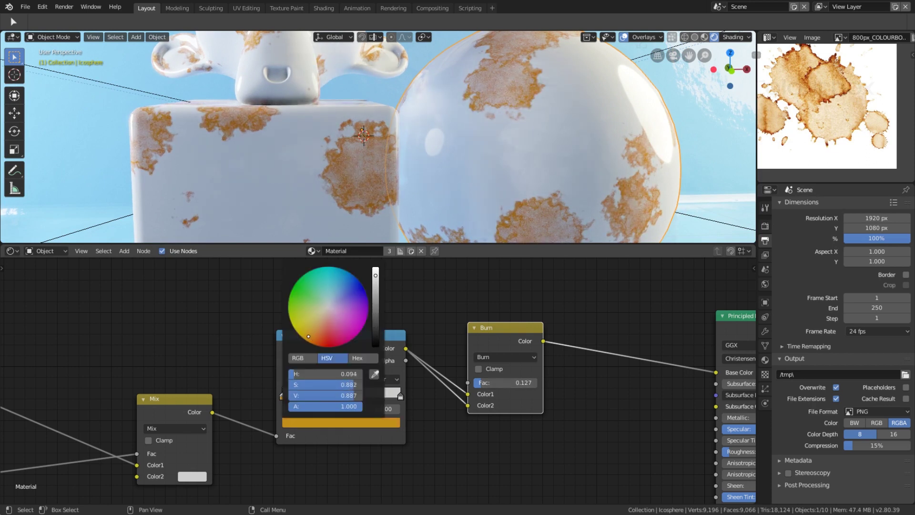
drag(496, 386, 513, 386)
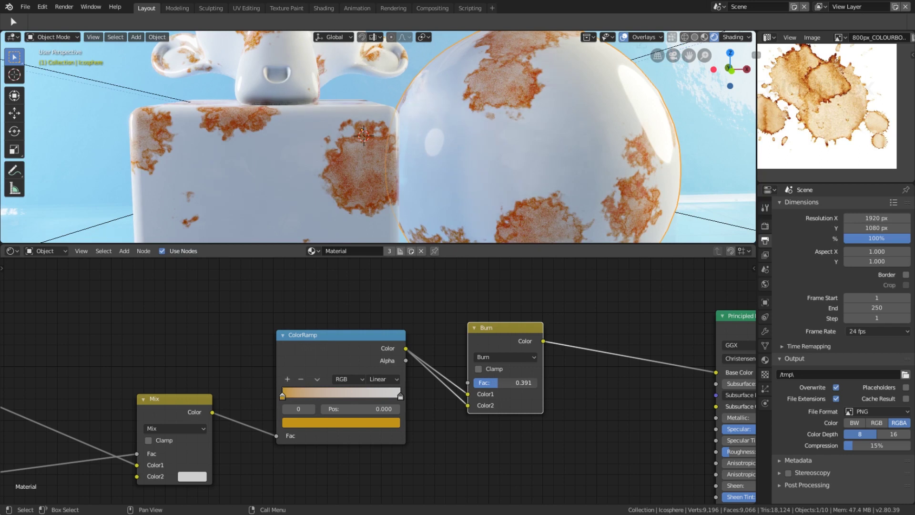
click(353, 424)
drag(310, 341, 311, 332)
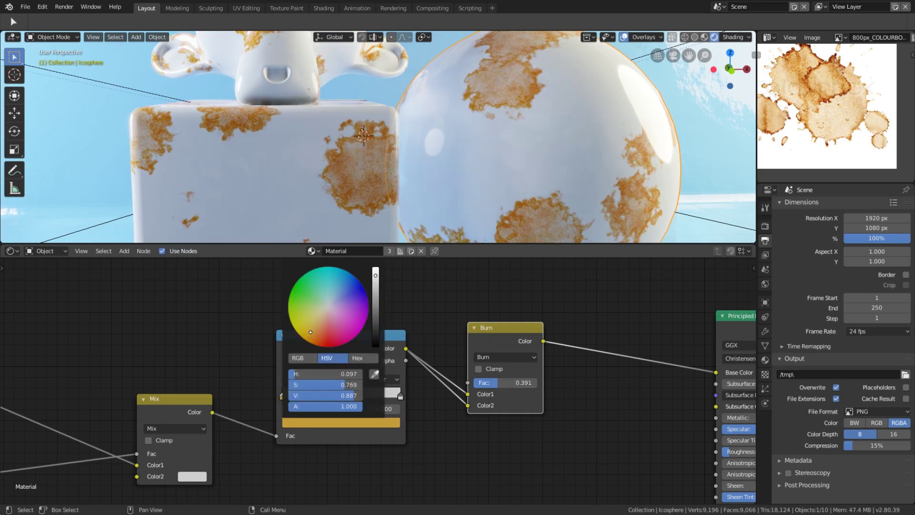
mouse_move(504, 382)
mouse_down()
mouse_move(494, 381)
mouse_move(508, 382)
mouse_up()
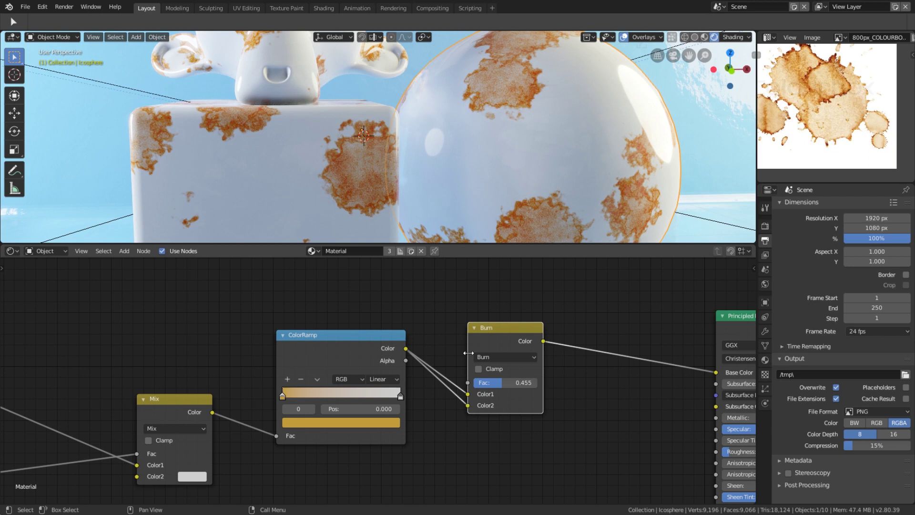
Inspect the stains on the three objects from another angle and move the Principled BSDF slightly closer to the Burn node
scroll(490, 171, down, 5)
middle_drag(490, 171, 513, 185)
scroll(514, 185, up, 4)
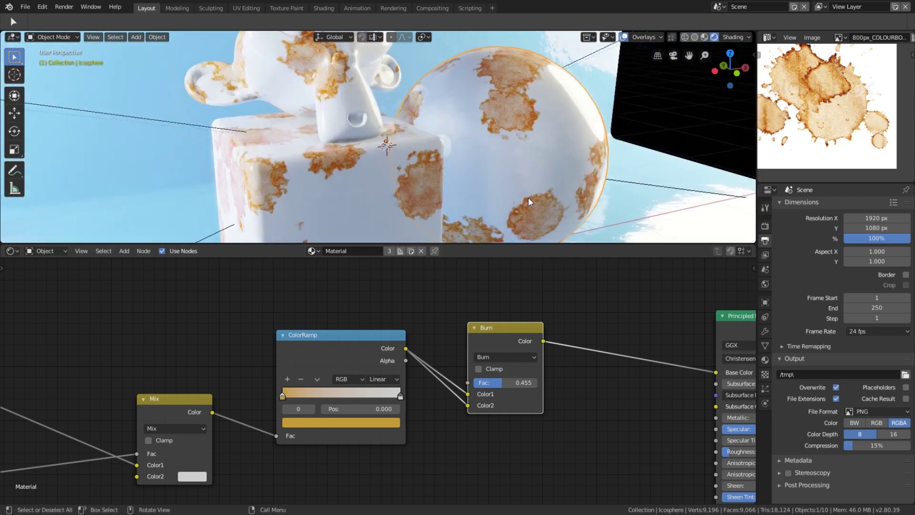
scroll(514, 188, down, 4)
scroll(511, 189, up, 3)
middle_drag(631, 357, 583, 345)
scroll(545, 357, down, 3)
scroll(546, 356, up, 3)
drag(685, 316, 674, 295)
scroll(573, 168, down, 4)
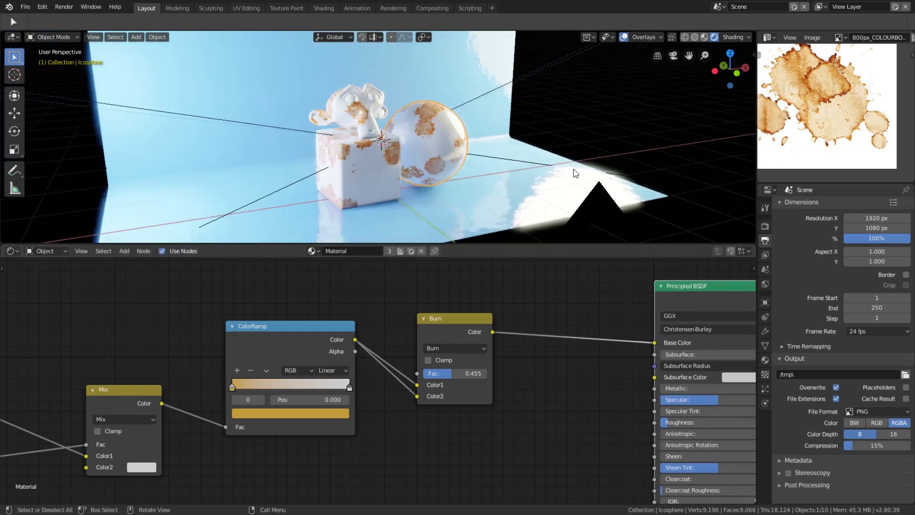
Examine the stained objects through the camera and play the animation briefly to see them rotated
key(KP_0)
shift+middle_drag(426, 153, 545, 198)
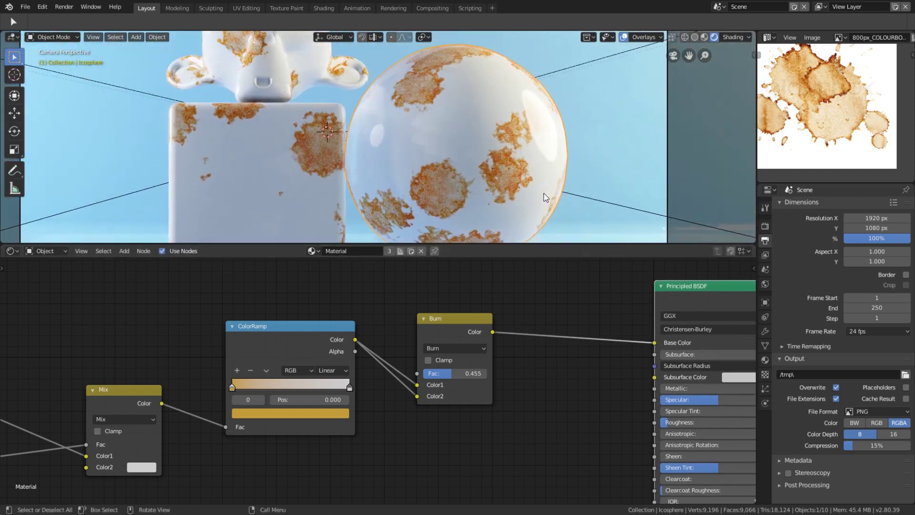
scroll(546, 199, up, 2)
key(space)
key(space)
scroll(494, 328, down, 3)
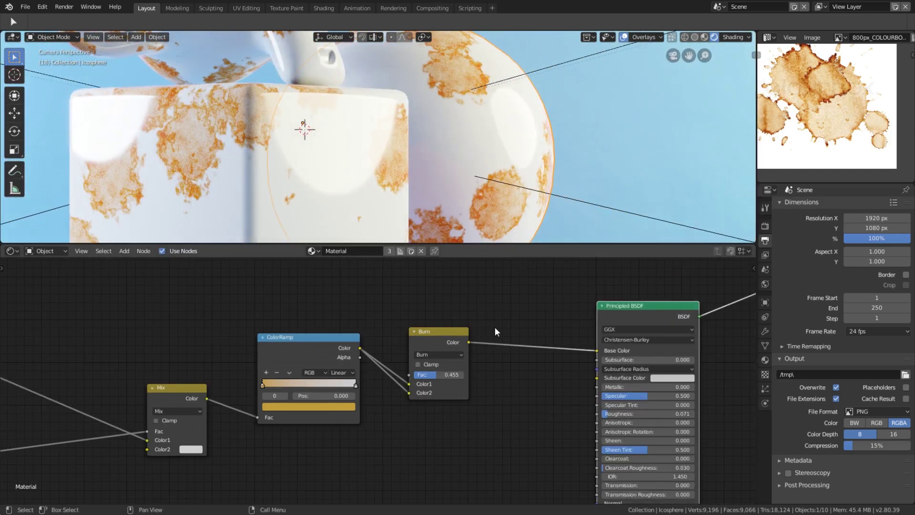
Rearrange the brown ColorRamp and the Burn node so they sit closer together, and preview the Burn node's output
middle_drag(469, 353, 450, 317)
scroll(451, 316, up, 4)
drag(447, 316, 443, 310)
scroll(451, 315, down, 4)
middle_drag(451, 315, 461, 304)
drag(301, 303, 289, 318)
key(shift+a)
click(391, 365)
click(296, 301)
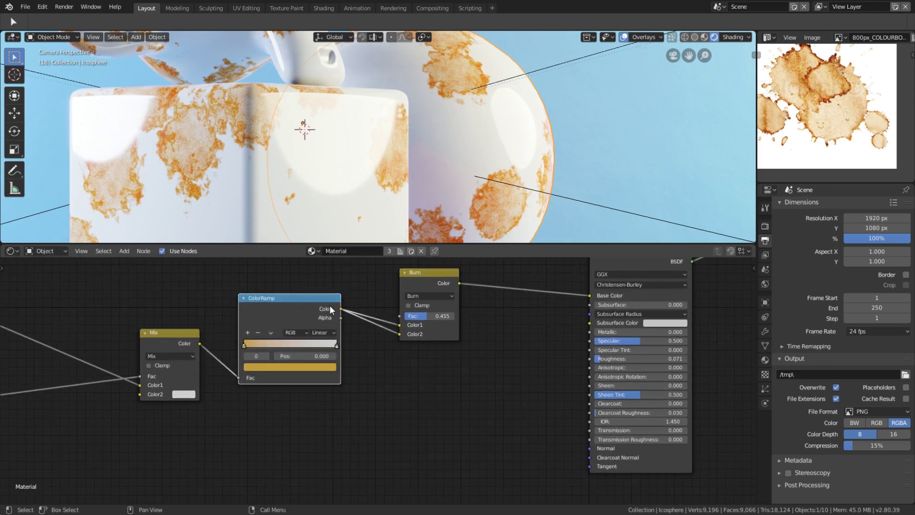
click(417, 277)
drag(428, 278, 404, 296)
ctrl+shift+click(410, 295)
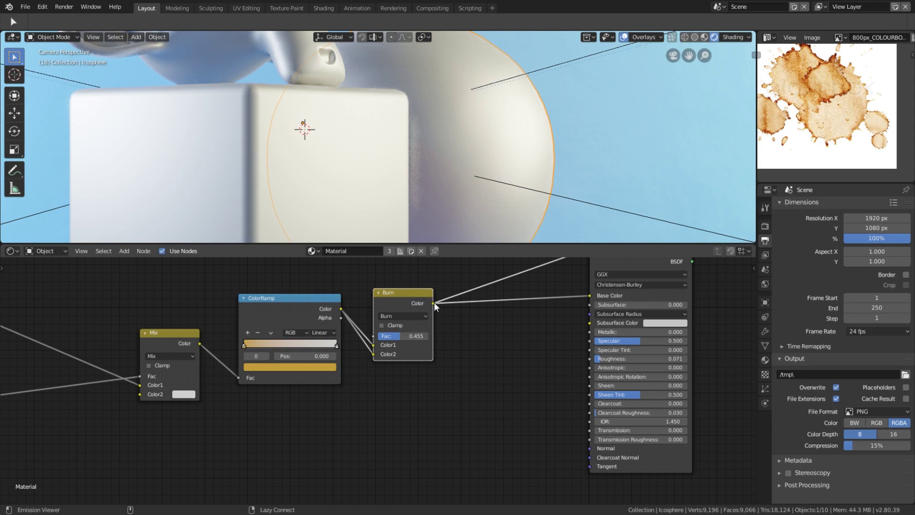
Add a ColorRamp below the Burn node, connect the Burn Color output to its Fac, and preview it
scroll(432, 316, up, 3)
scroll(479, 332, up, 1)
middle_drag(528, 336, 471, 316)
key(shift+a)
click(472, 317)
text(colo)
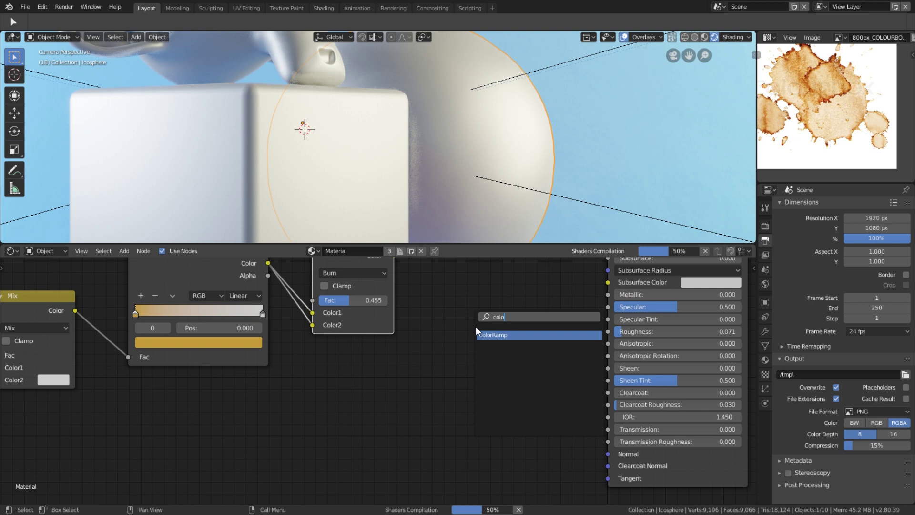
key(Return)
click(430, 339)
scroll(424, 329, down, 4)
mouse_move(389, 289)
mouse_down()
mouse_move(429, 413)
mouse_move(420, 433)
mouse_up()
ctrl+shift+click(456, 363)
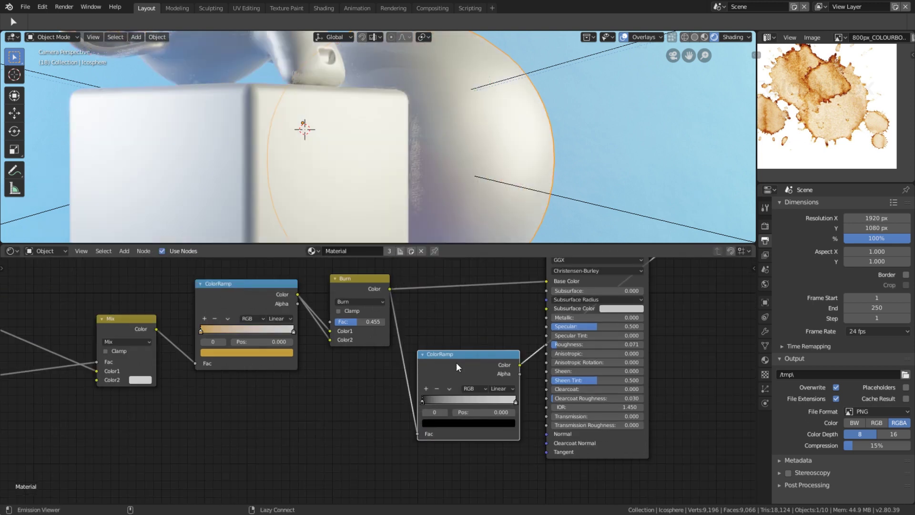
Invert the new ColorRamp by placing its black stop at 0.259 and its white stop at 0.000, checking the mask on the sphere
scroll(476, 367, up, 3)
middle_drag(508, 410, 417, 381)
scroll(417, 381, up, 3)
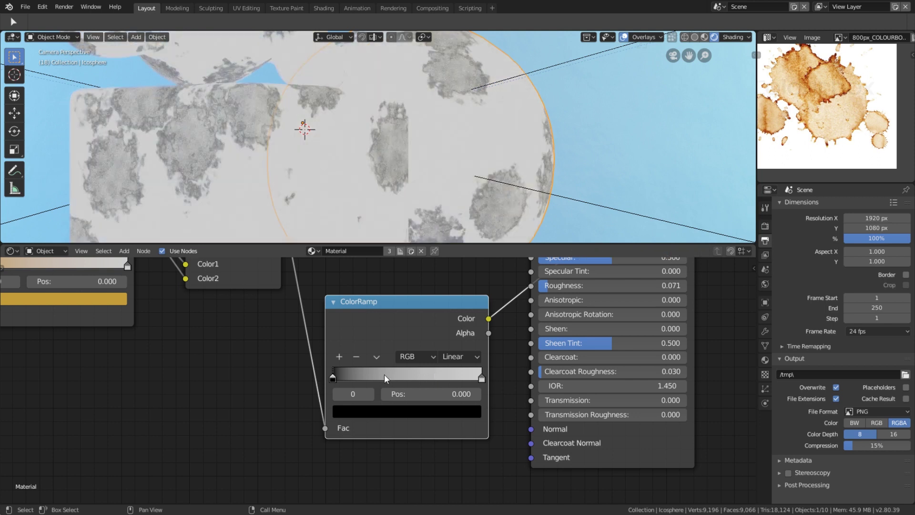
drag(353, 376, 379, 374)
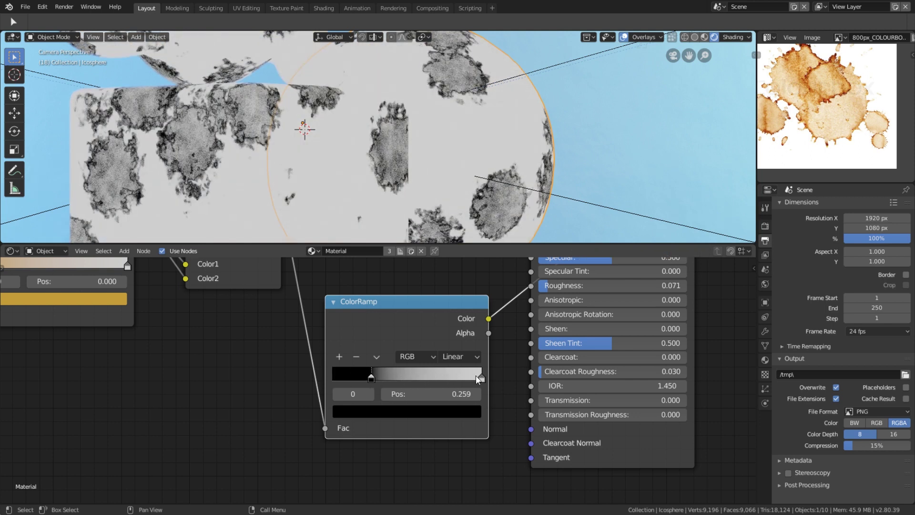
drag(476, 376, 310, 373)
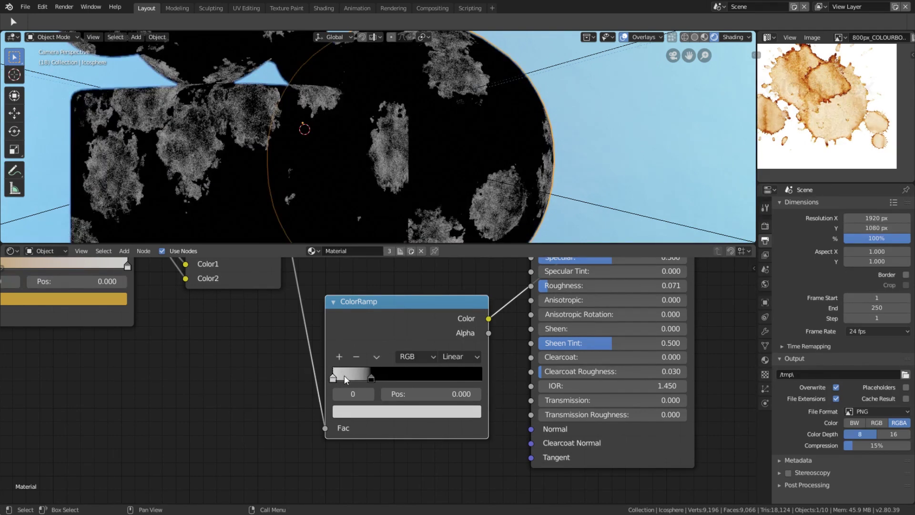
scroll(397, 191, down, 3)
middle_drag(355, 193, 403, 210)
scroll(404, 210, up, 4)
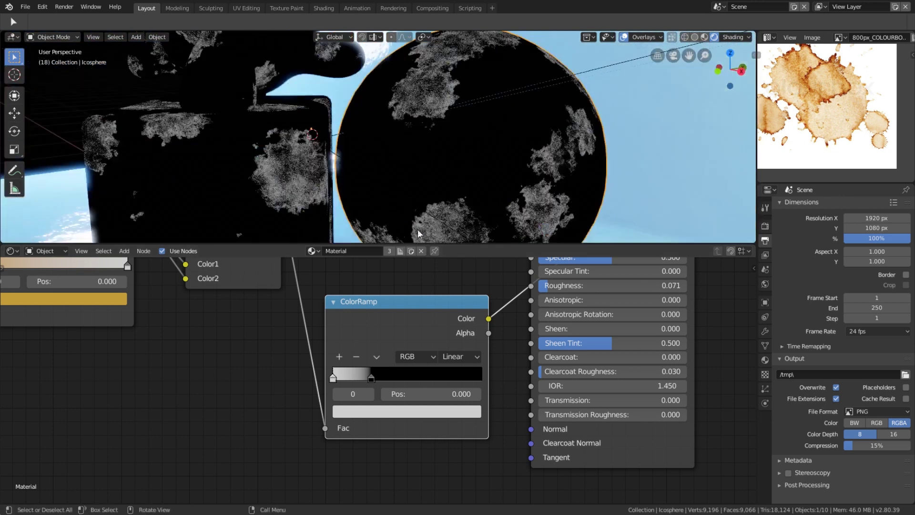
Connect the black-and-white ColorRamp's Color to the Principled BSDF's Roughness and preview the Principled BSDF
drag(488, 319, 523, 347)
drag(532, 313, 534, 290)
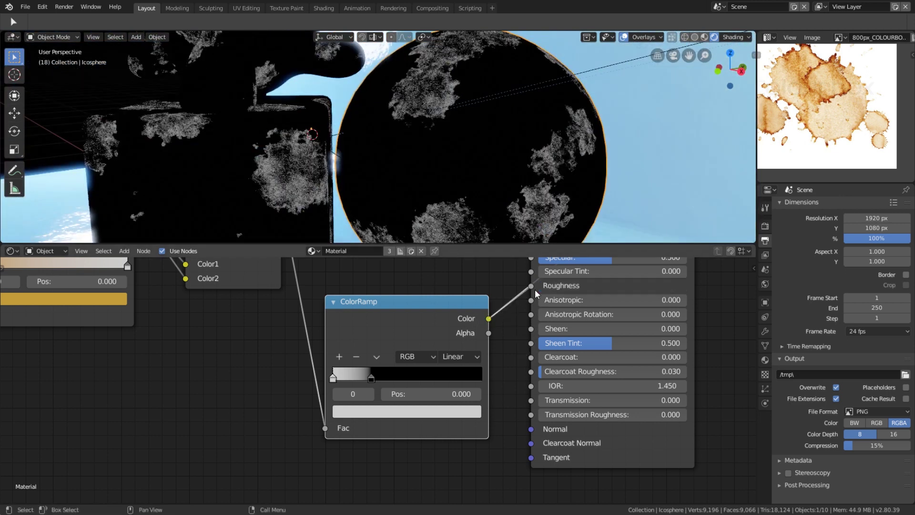
scroll(535, 290, down, 2)
middle_drag(535, 289, 490, 371)
ctrl+shift+click(496, 277)
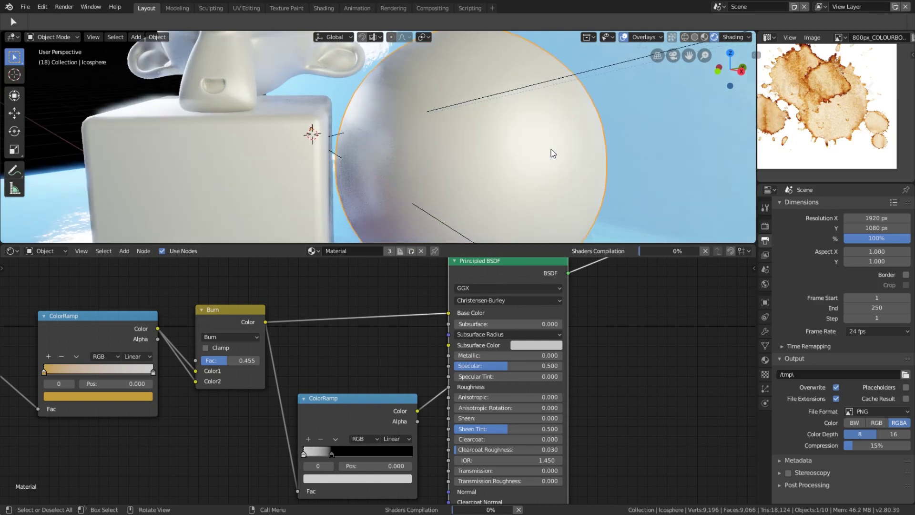
Examine the stains' roughness on the objects up close and through the camera while playing the animation
scroll(551, 152, up, 1)
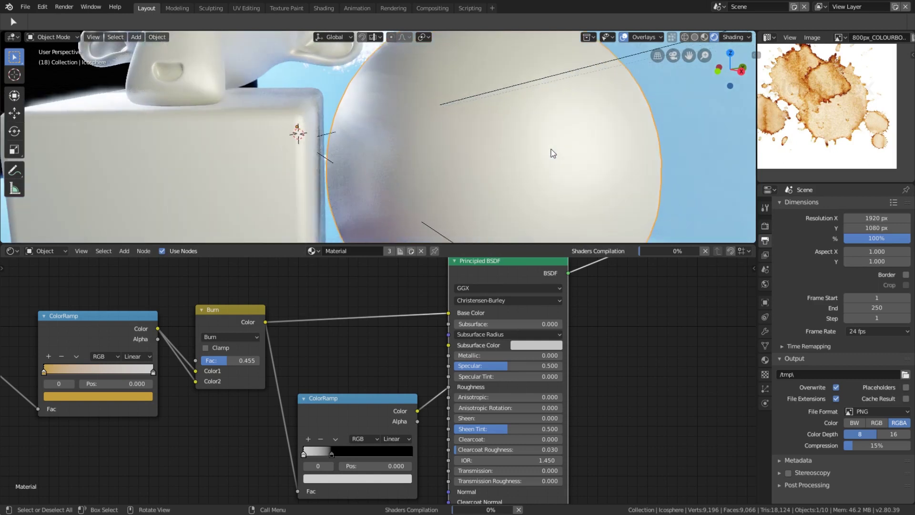
scroll(551, 151, up, 1)
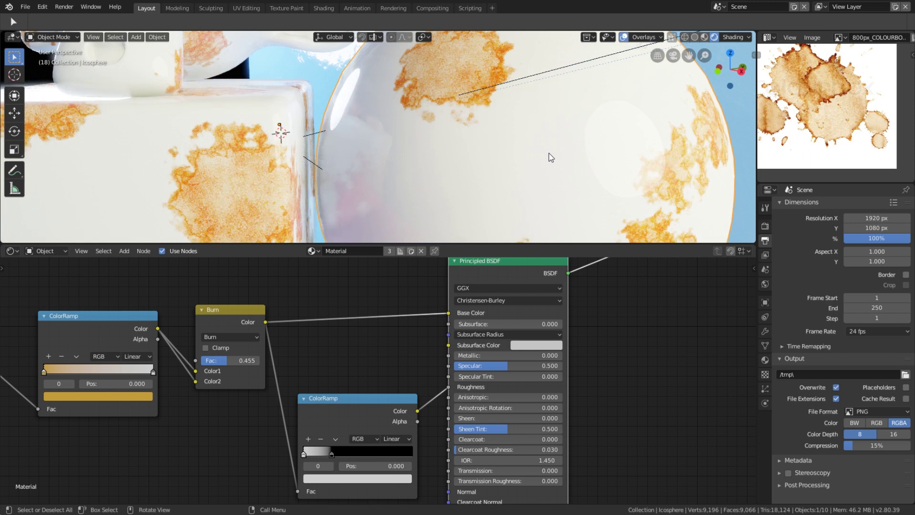
scroll(549, 154, down, 6)
middle_drag(548, 154, 539, 131)
scroll(539, 130, up, 2)
key(KP_0)
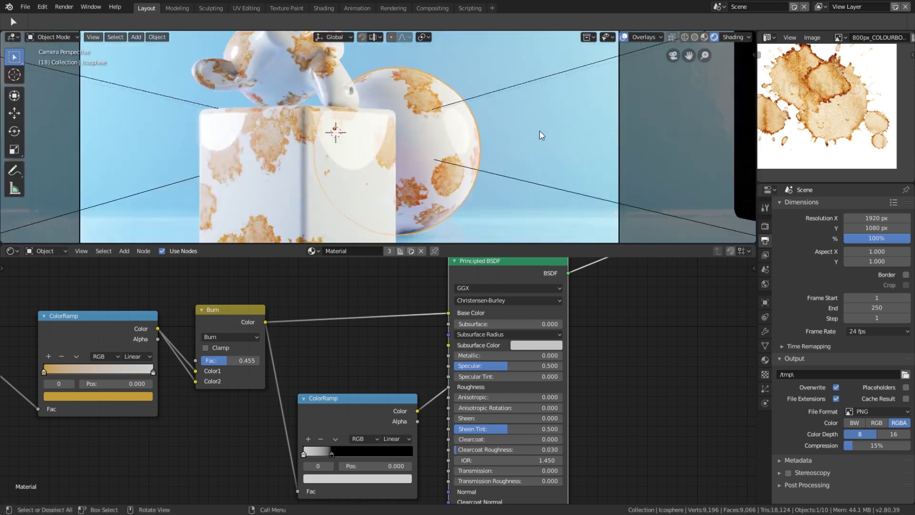
scroll(504, 138, up, 2)
key(space)
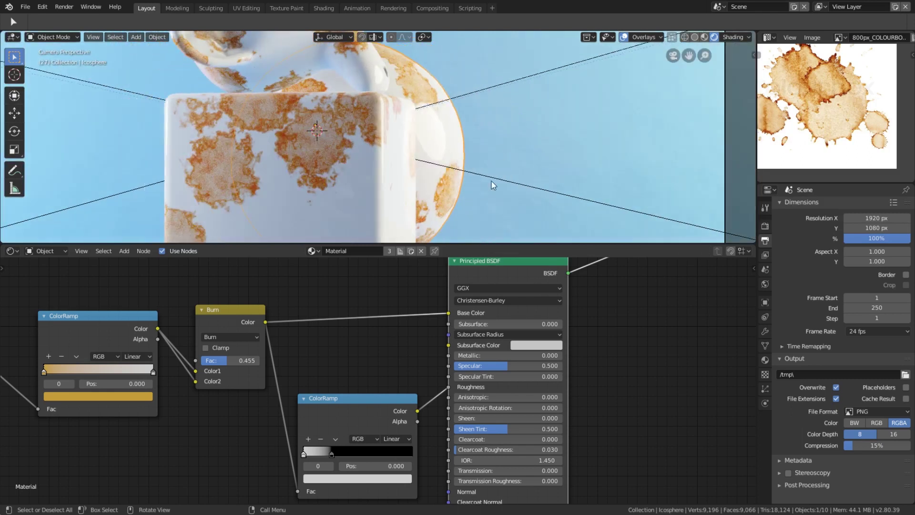
Move the Principled BSDF and the roughness ColorRamp farther from the Burn node to make room for more nodes
scroll(486, 286, down, 5)
drag(476, 301, 550, 288)
scroll(510, 308, down, 3)
drag(378, 390, 404, 374)
scroll(404, 375, down, 1)
middle_drag(403, 375, 423, 344)
Add a Bump node below the roughness ColorRamp, connect the Burn Color output to its Height, and preview it
scroll(423, 344, up, 6)
key(shift+a)
text(sbum)
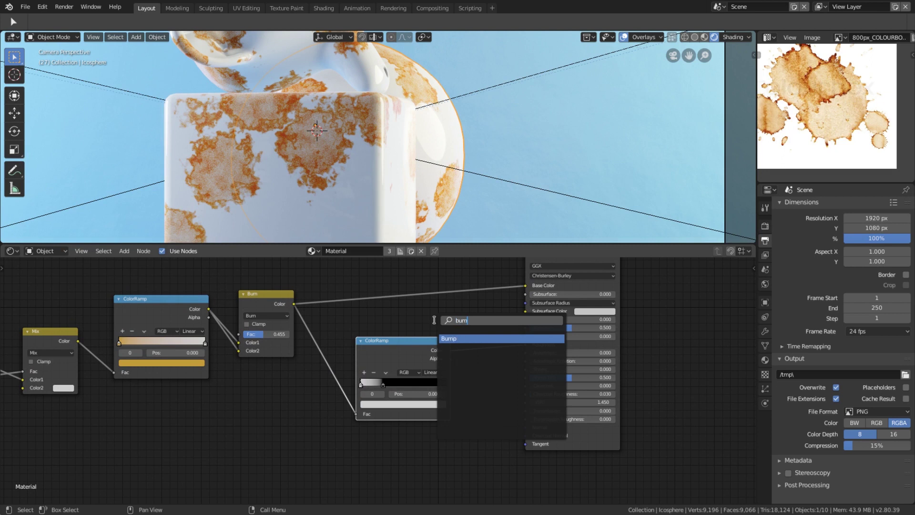
key(Return)
click(376, 431)
scroll(382, 414, down, 2)
middle_drag(382, 418, 388, 412)
scroll(381, 401, up, 1)
mouse_move(308, 305)
mouse_down()
mouse_move(375, 424)
mouse_move(388, 466)
mouse_up()
ctrl+shift+click(406, 433)
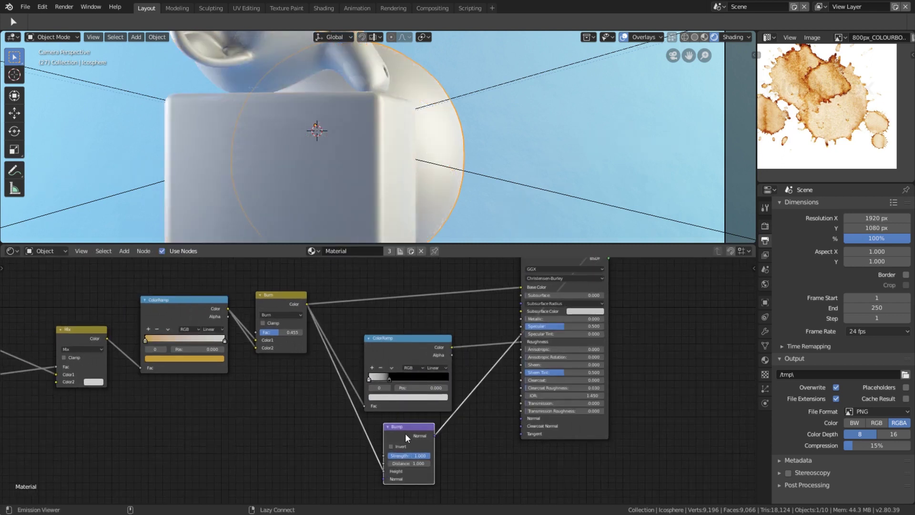
Connect the Bump node's Normal output to the Principled BSDF's Normal input
scroll(425, 213, up, 2)
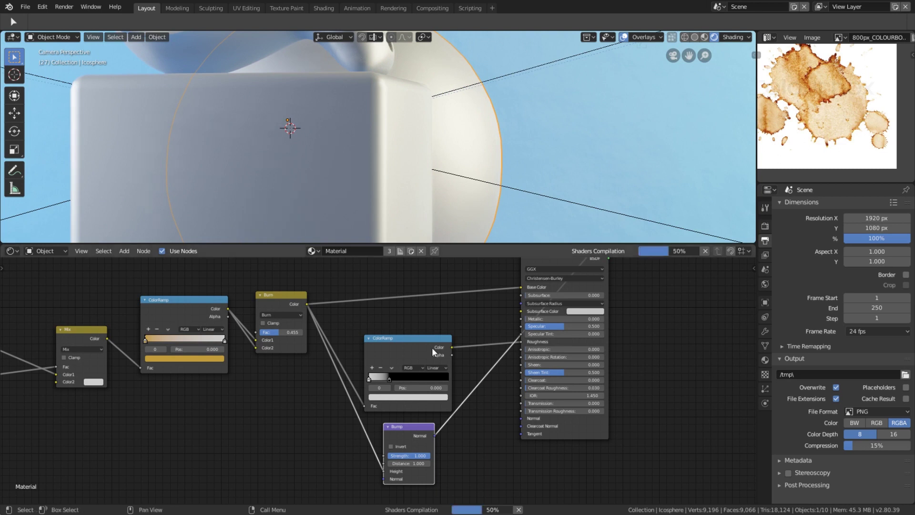
scroll(464, 396, up, 4)
middle_drag(478, 408, 449, 369)
drag(425, 415, 539, 396)
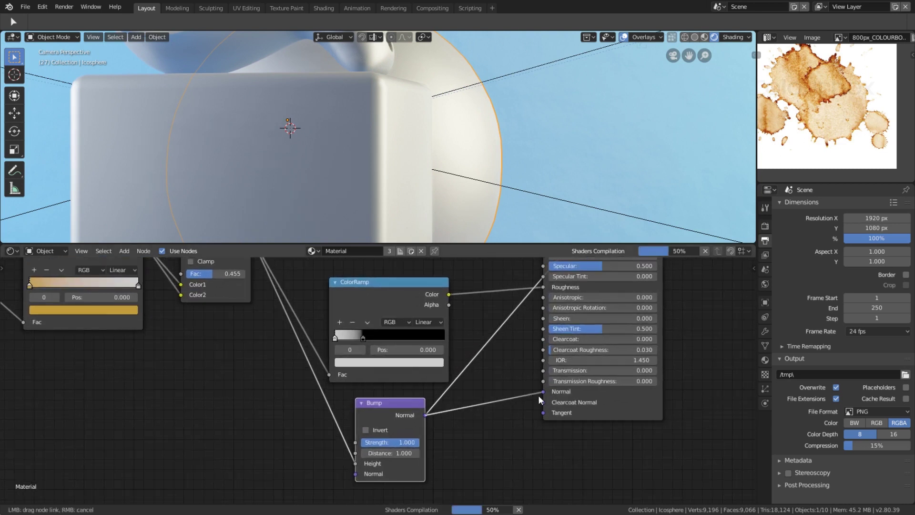
scroll(573, 336, down, 4)
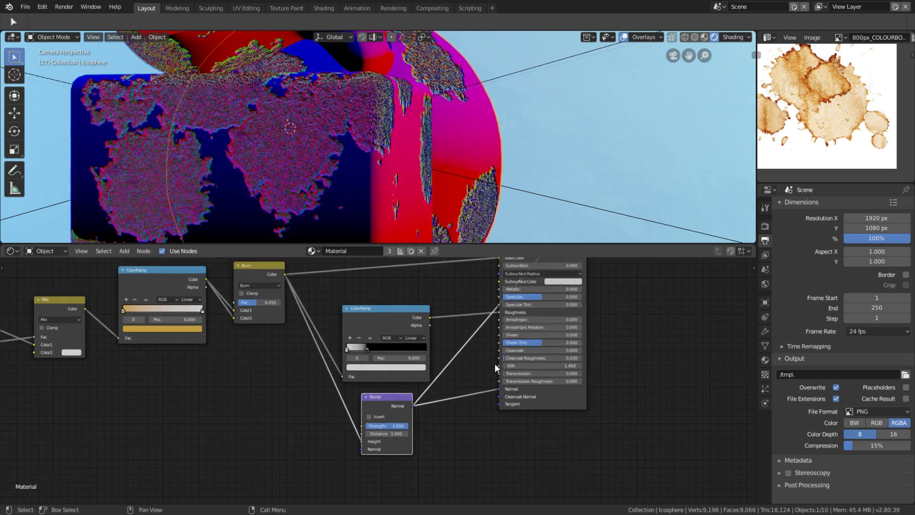
Enable Invert on the Bump node and reduce its Strength to about 0.16
scroll(429, 395, up, 6)
click(365, 438)
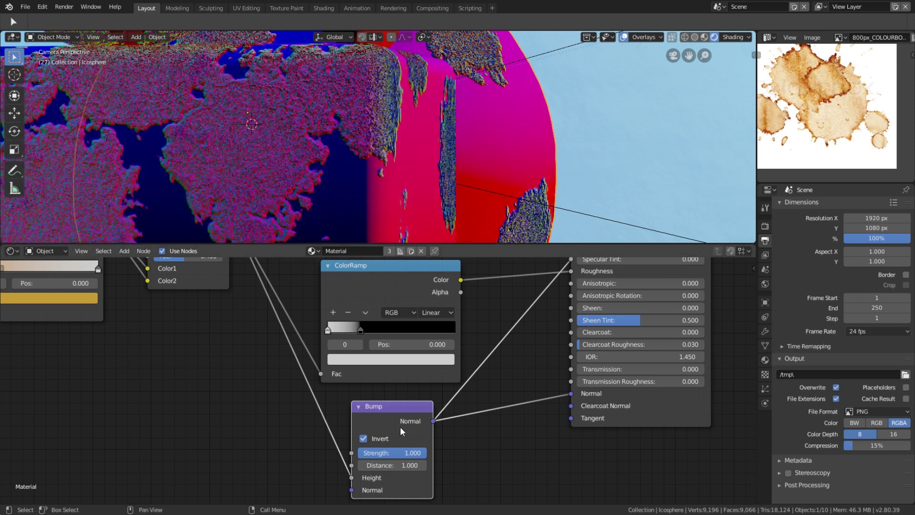
drag(412, 453, 370, 453)
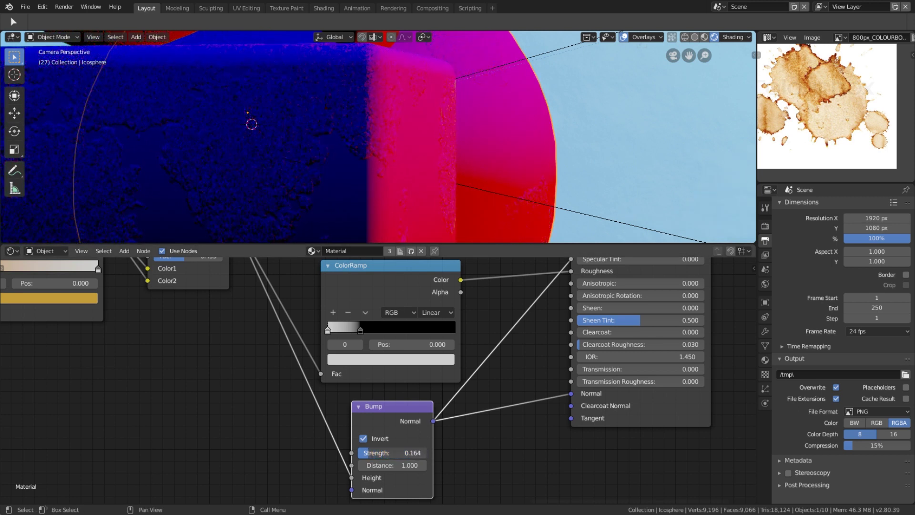
Preview the Principled BSDF again to show the complete stain material with its bump on the objects
scroll(381, 377, down, 5)
middle_drag(513, 303, 472, 407)
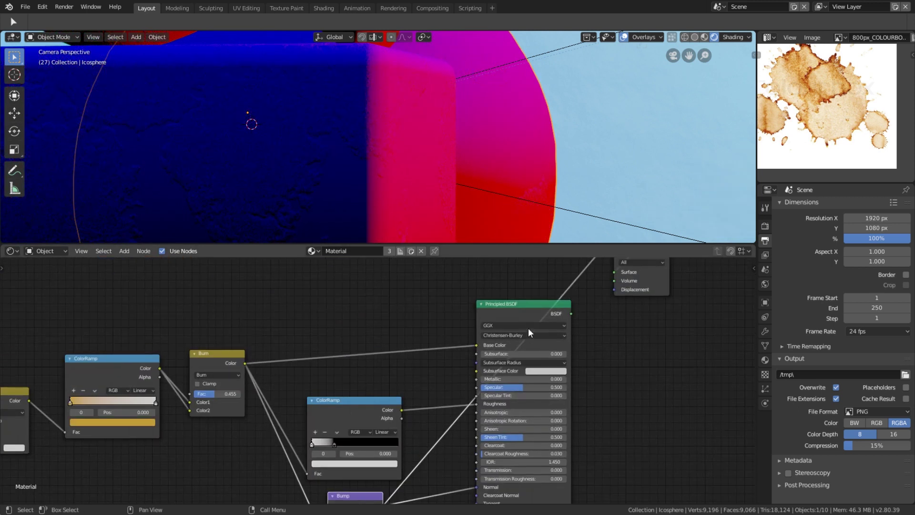
ctrl+shift+click(522, 308)
scroll(514, 178, down, 1)
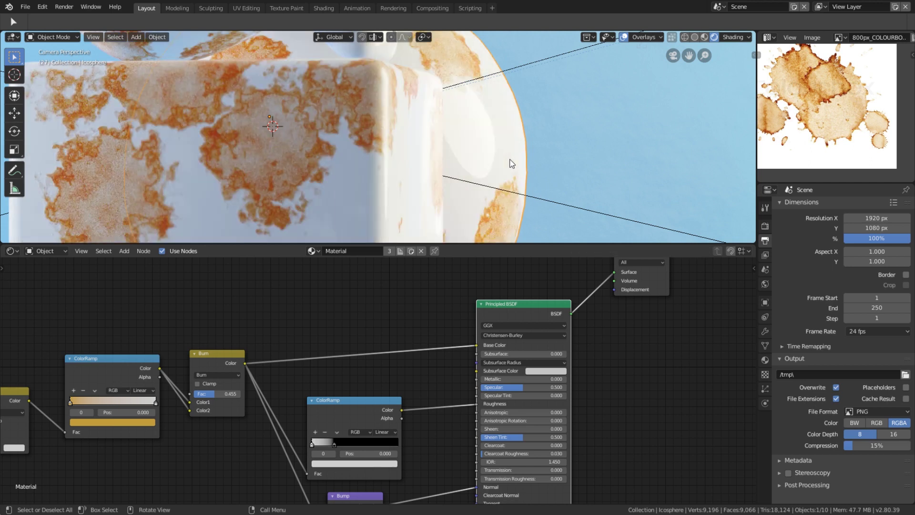
View the objects through the camera, play the animation, and examine the stains' colour and bump up close
middle_drag(512, 163, 480, 172)
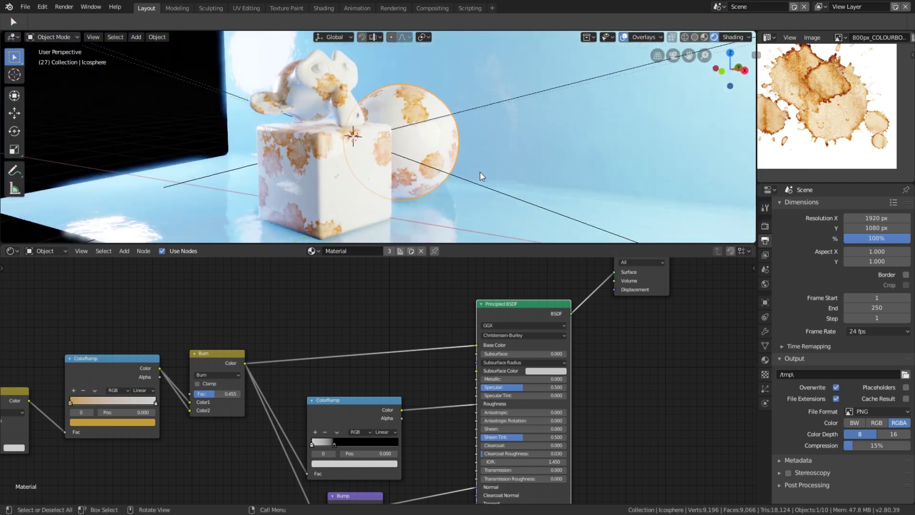
key(KP_0)
scroll(480, 173, up, 2)
key(space)
key(space)
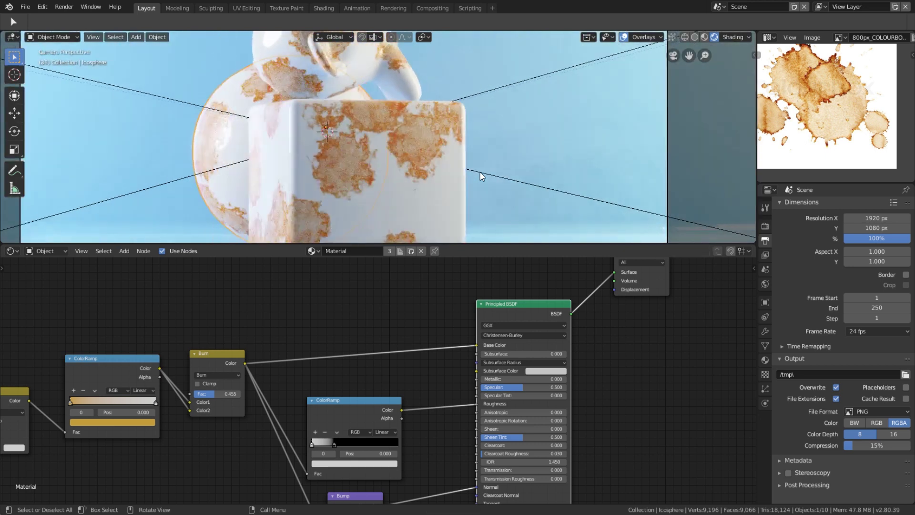
scroll(480, 172, up, 7)
scroll(428, 418, down, 3)
middle_drag(429, 418, 423, 356)
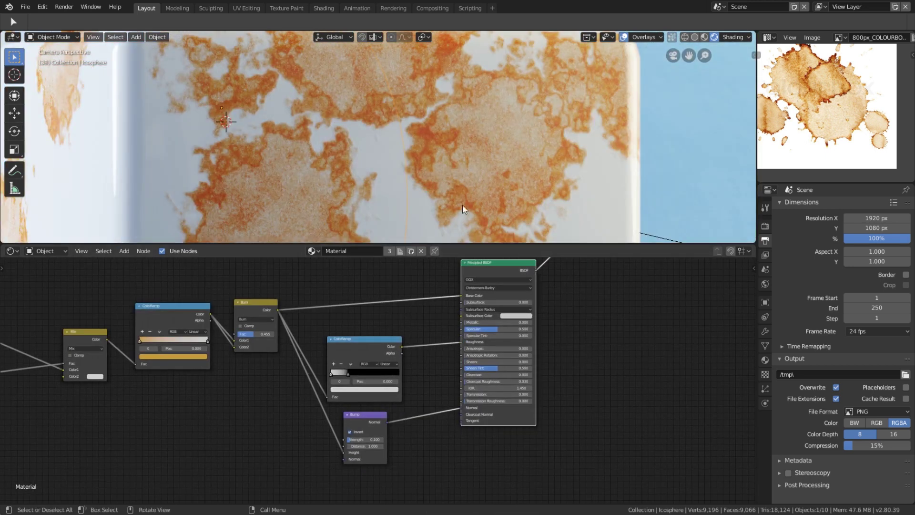
key(space)
key(space)
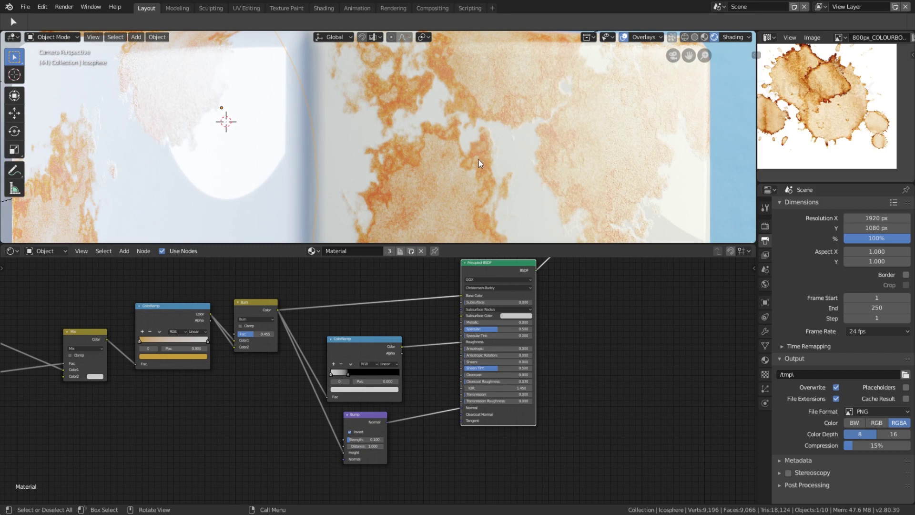
Increase the Bump node's Strength to about 0.39 and check the relief on the cube's stains
scroll(442, 397, up, 3)
mouse_move(384, 436)
mouse_down()
mouse_move(404, 436)
mouse_move(387, 436)
mouse_up()
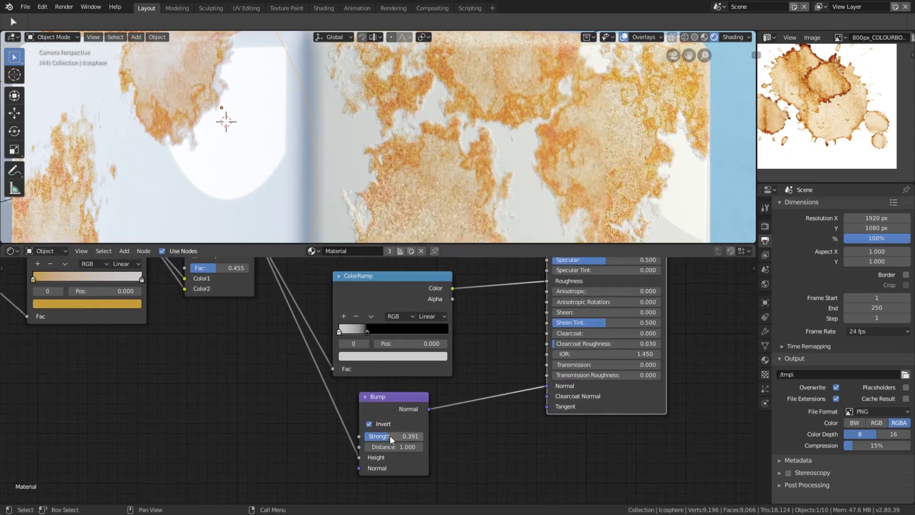
scroll(487, 159, down, 4)
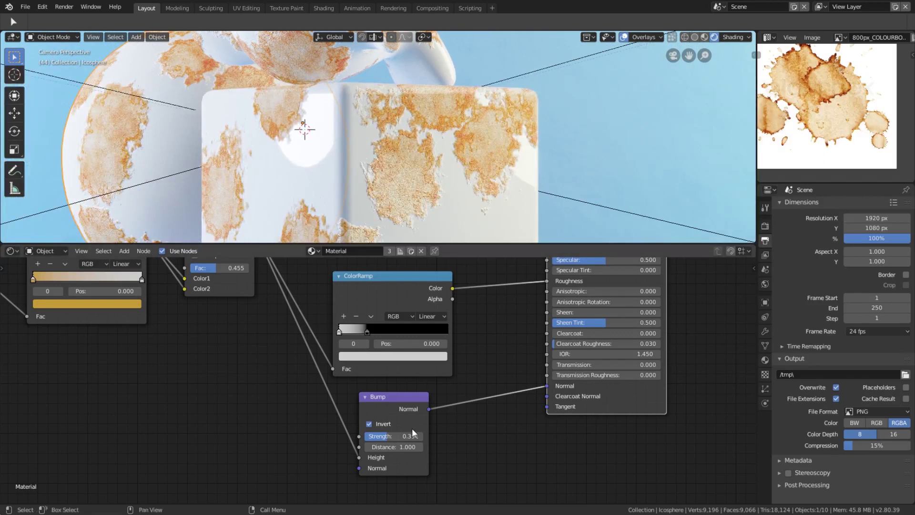
Disable Invert on the Bump node and reduce its Strength to about 0.045, checking the result during playback
click(369, 423)
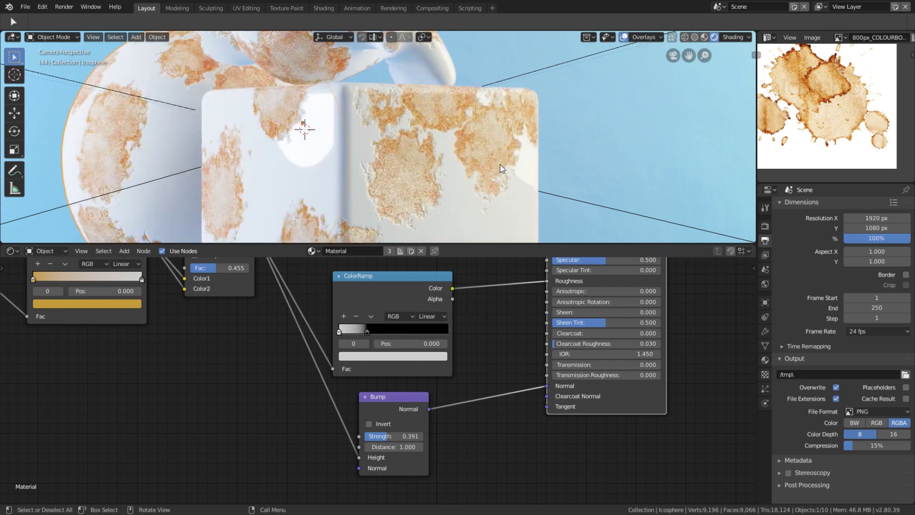
scroll(487, 99, down, 4)
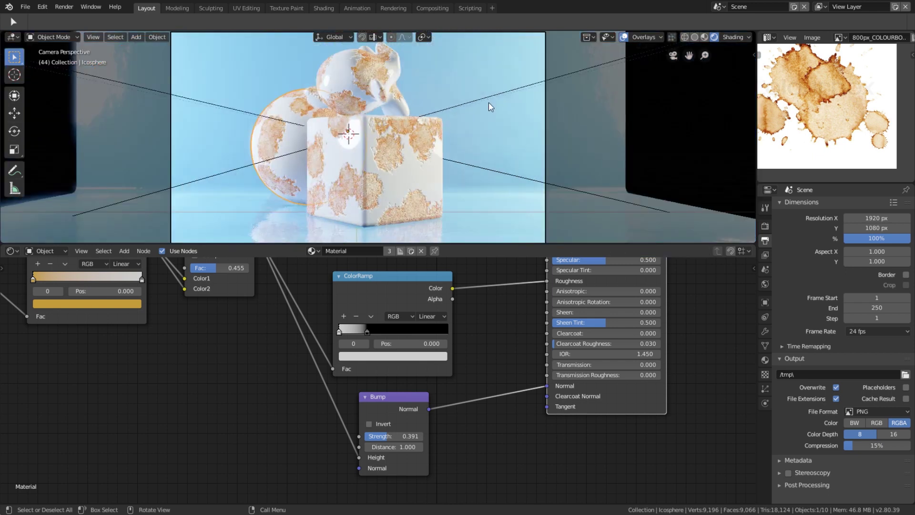
scroll(490, 106, up, 2)
scroll(491, 109, up, 2)
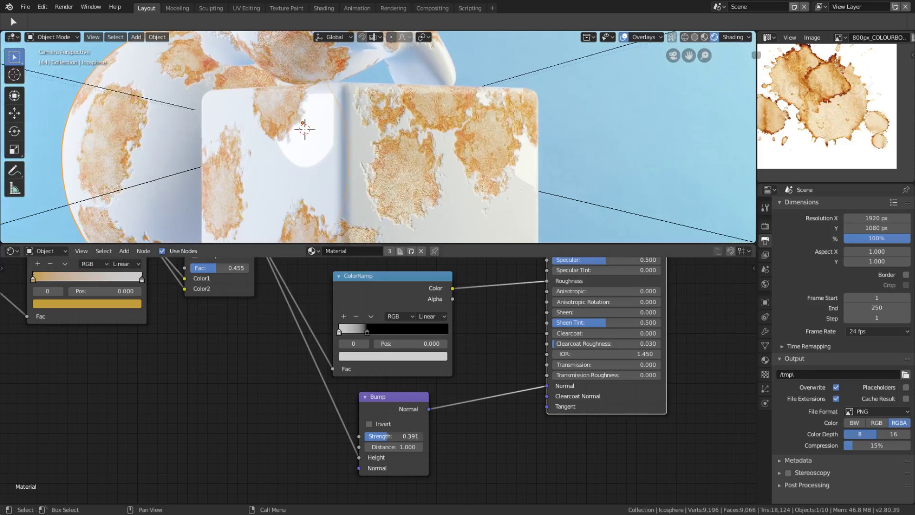
drag(387, 436, 366, 436)
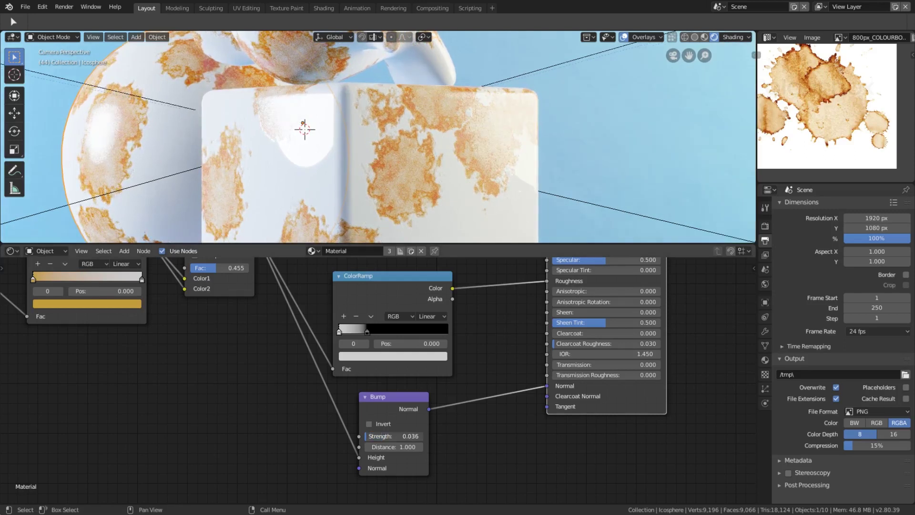
key(space)
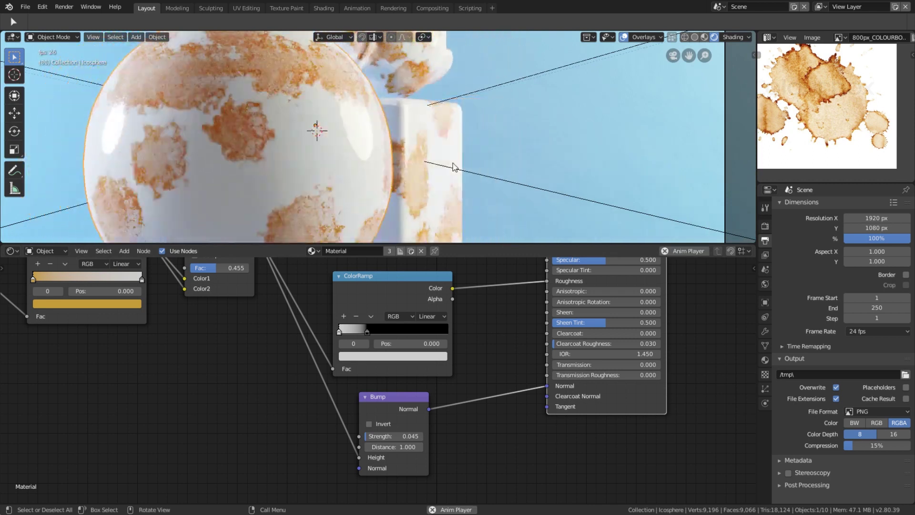
scroll(452, 164, up, 2)
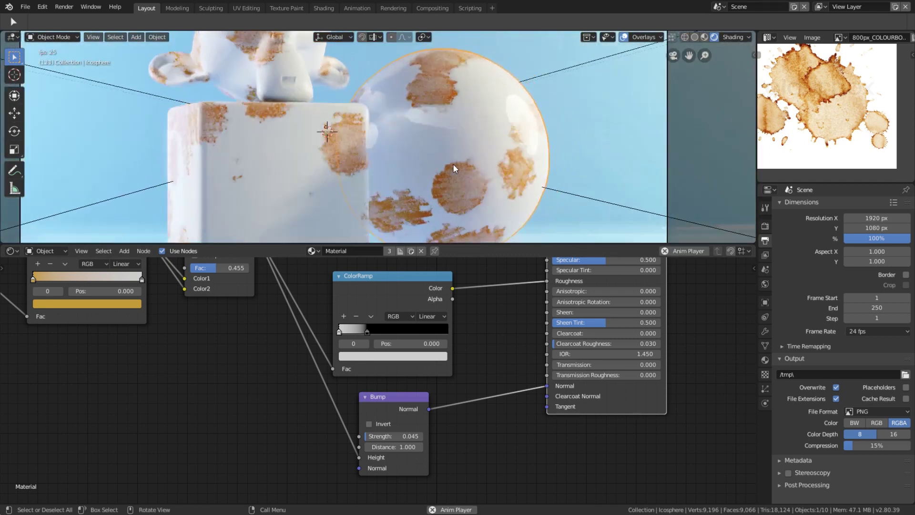
key(space)
scroll(453, 164, down, 3)
scroll(452, 164, up, 3)
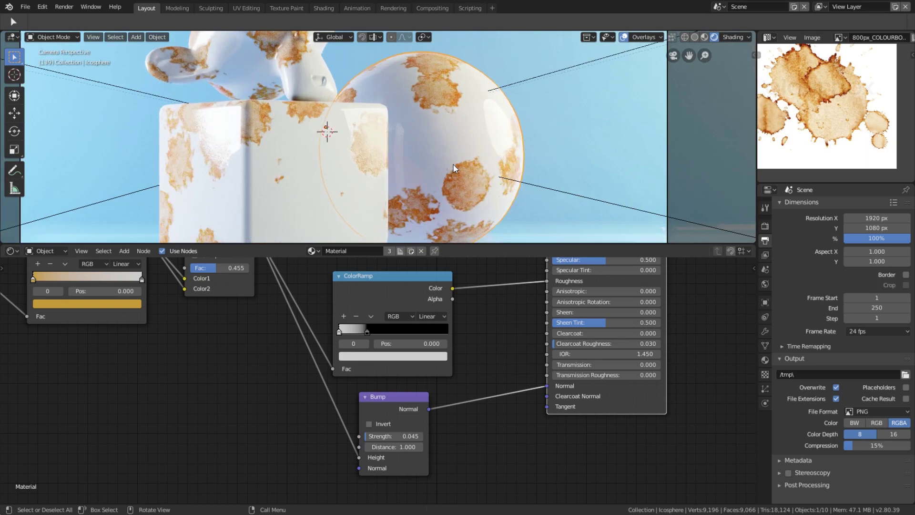
Lower the Fac of the final Burn node after the brown ColorRamp to about 0.19 and check the stains during playback
key(space)
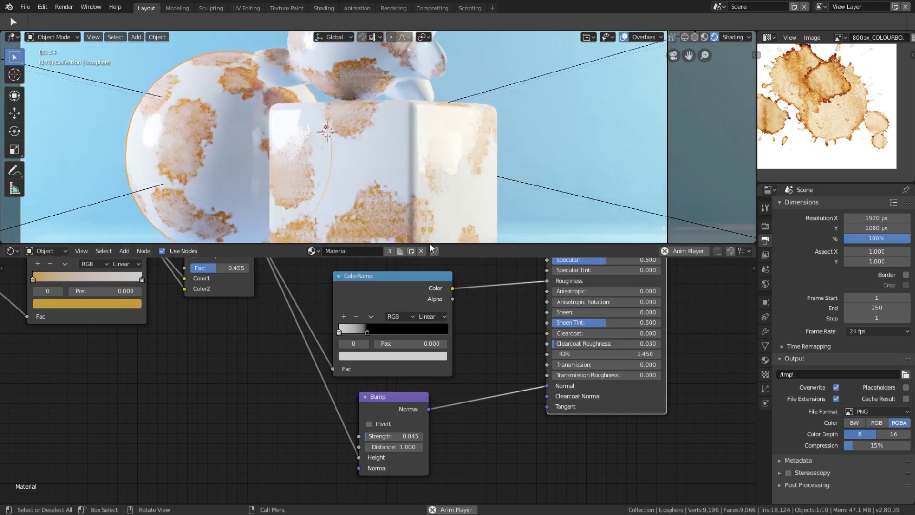
scroll(381, 381, down, 4)
middle_drag(332, 323, 482, 356)
scroll(481, 356, up, 3)
middle_drag(425, 348, 471, 358)
scroll(471, 358, up, 4)
scroll(471, 358, up, 1)
drag(448, 330, 426, 330)
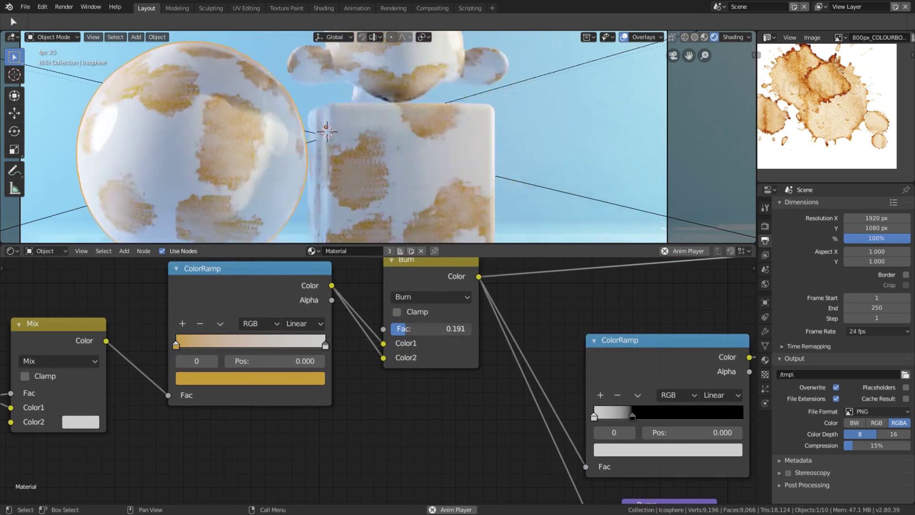
scroll(450, 207, down, 3)
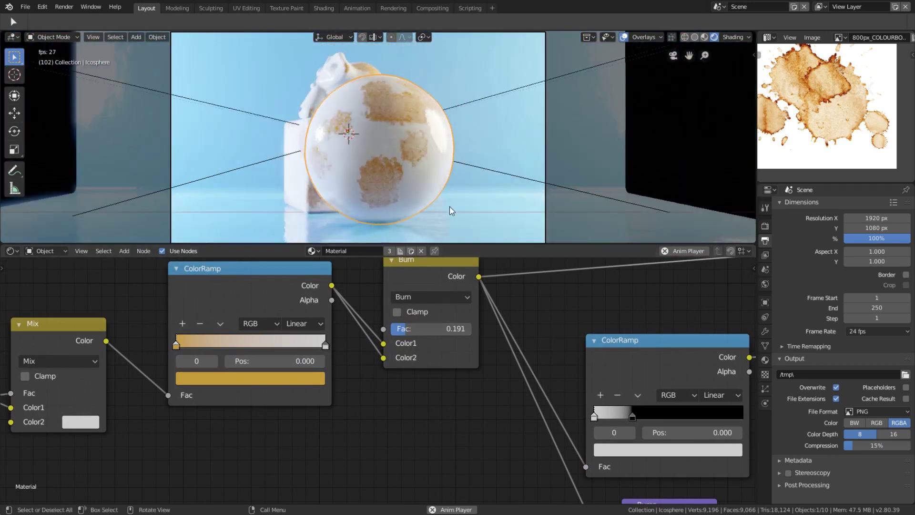
key(space)
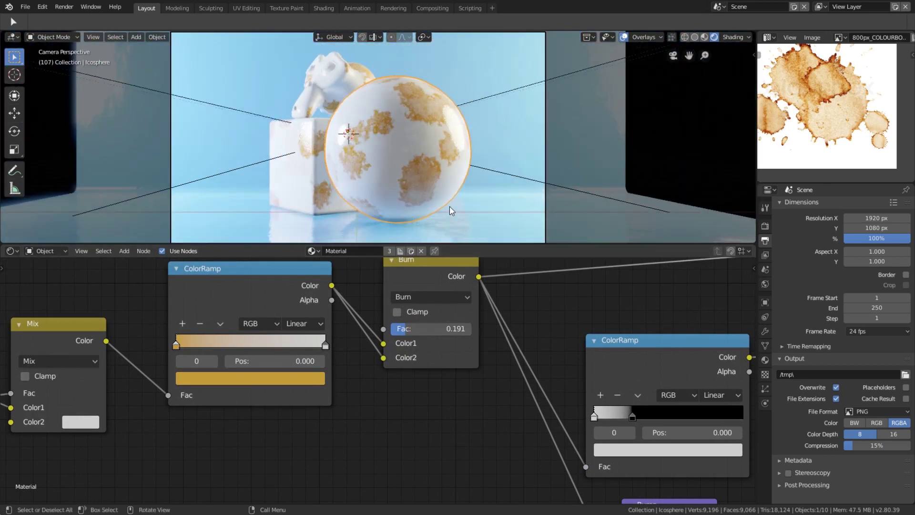
scroll(450, 206, up, 5)
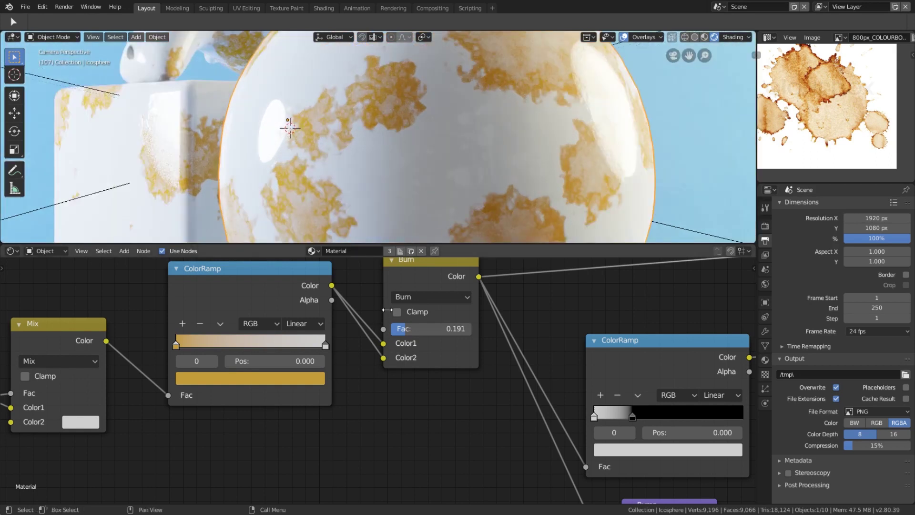
Move the two middle stops of the ColorRamp feeding the Overlay node to about 0.214 and 0.427
scroll(382, 372, down, 3)
middle_drag(379, 377, 526, 370)
scroll(388, 363, down, 4)
middle_drag(210, 391, 582, 367)
middle_drag(331, 407, 524, 411)
scroll(351, 358, up, 4)
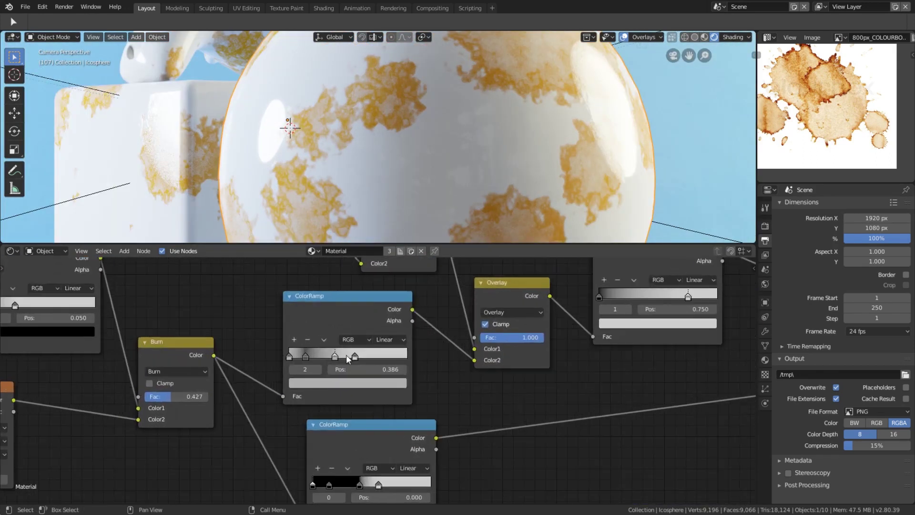
middle_drag(351, 358, 379, 377)
scroll(376, 379, up, 7)
mouse_move(317, 372)
mouse_down()
mouse_move(327, 373)
mouse_move(302, 372)
mouse_move(328, 374)
mouse_up()
click(359, 375)
scroll(435, 189, down, 2)
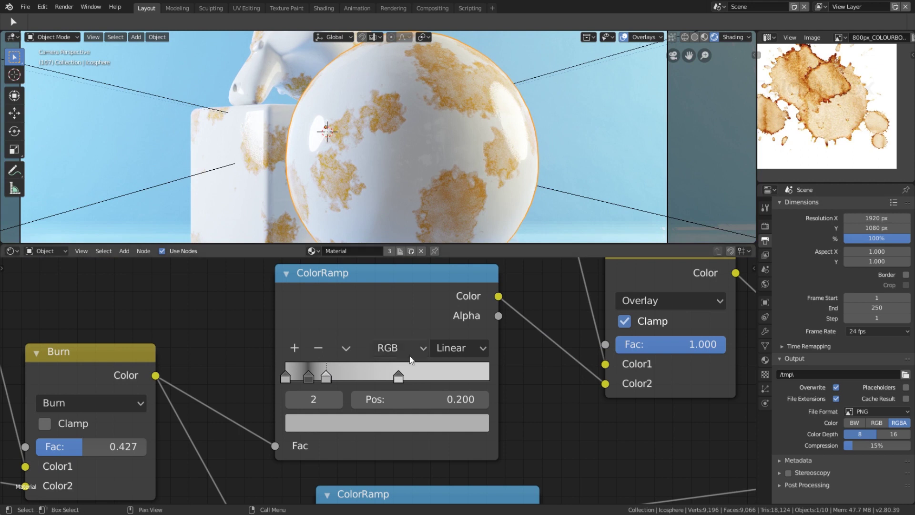
drag(329, 374, 376, 375)
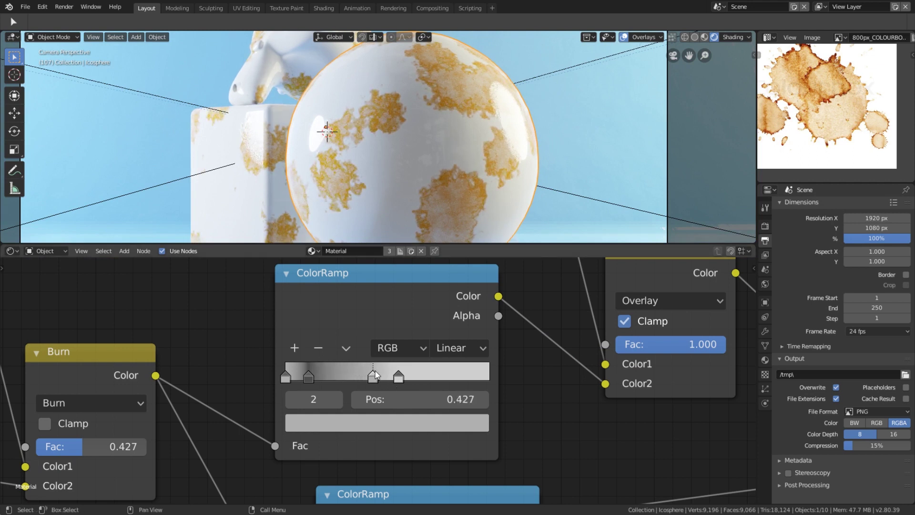
drag(316, 374, 336, 376)
scroll(417, 287, down, 15)
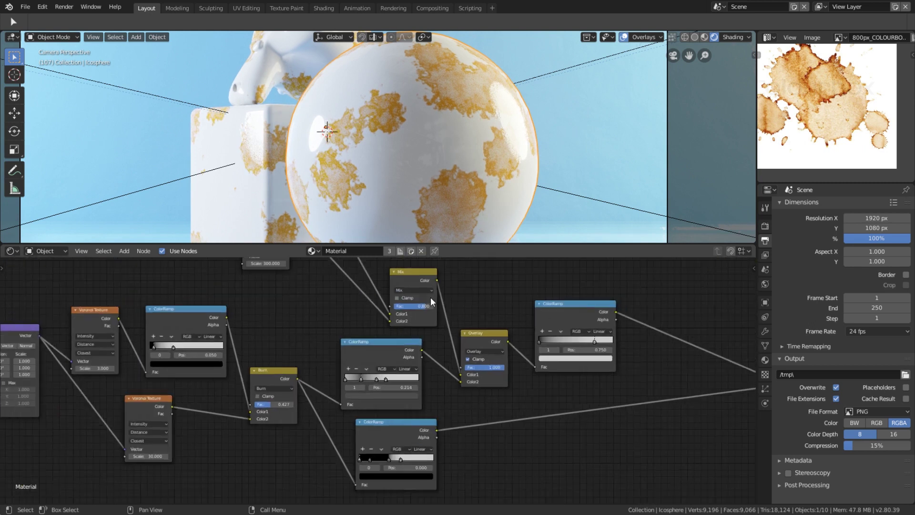
Set the Fac of the final Burn node after the brown ColorRamp to about 0.445
scroll(439, 302, down, 4)
scroll(483, 154, down, 3)
scroll(483, 152, up, 6)
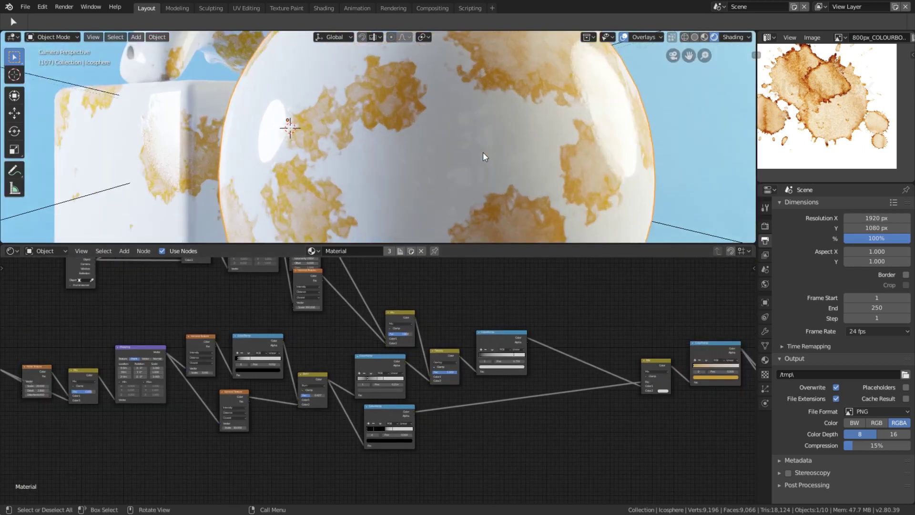
key(space)
key(space)
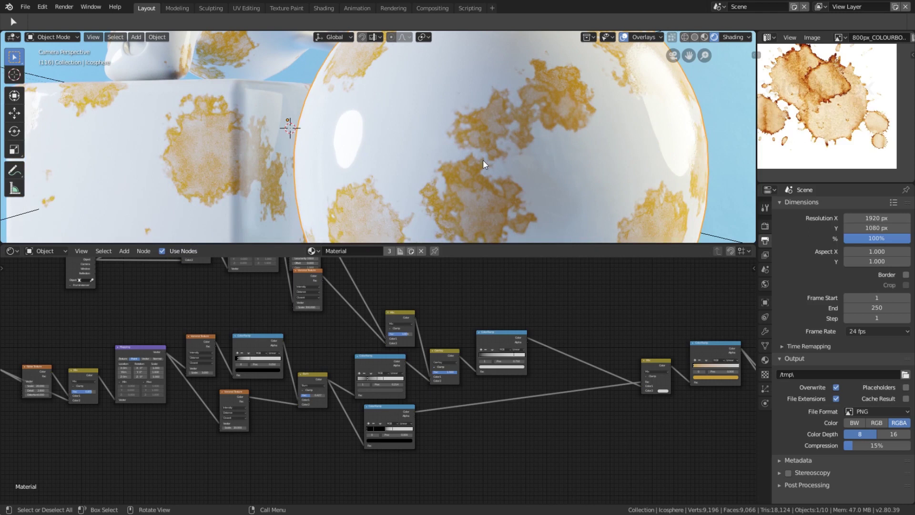
scroll(545, 398, up, 5)
drag(546, 415, 565, 415)
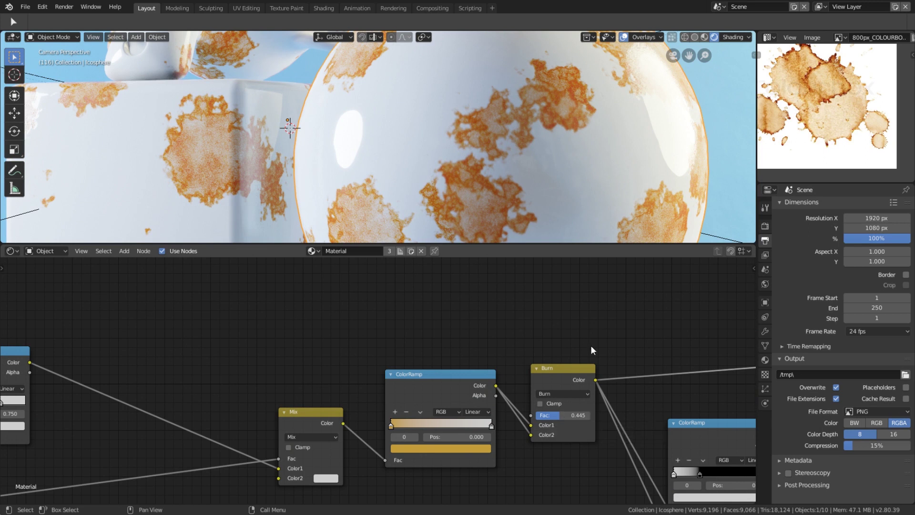
Change the brown ColorRamp's first stop to a less saturated orange-brown with hue 0.083, saturation 0.607 and value 0.887
click(435, 448)
drag(420, 370, 419, 367)
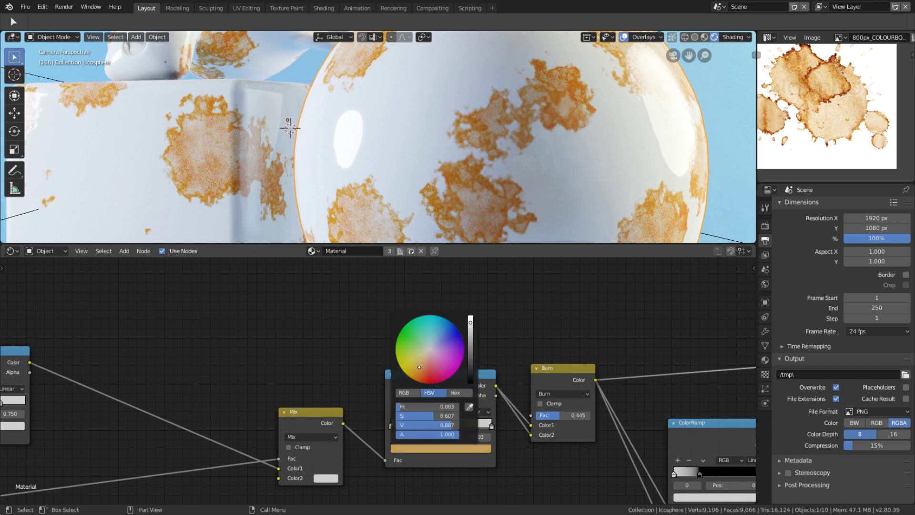
scroll(513, 165, down, 4)
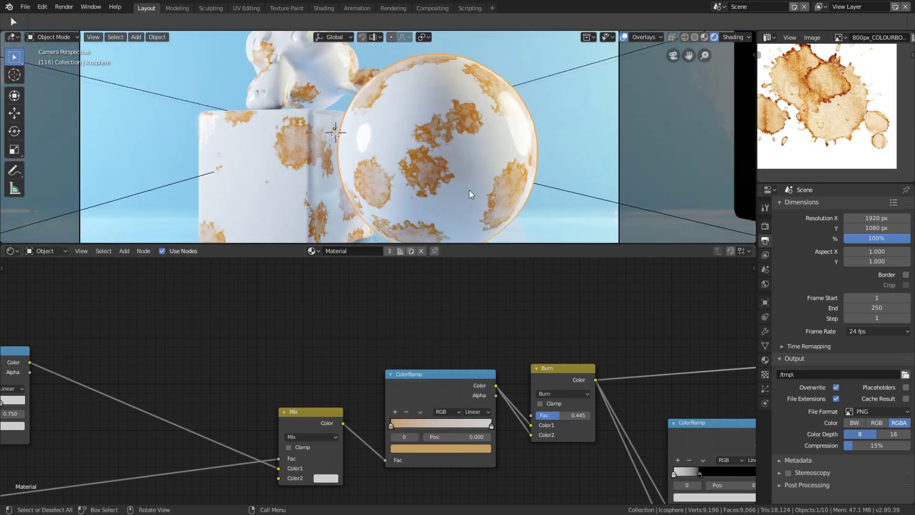
Set the Fac of the Mix node that feeds the Mapping node to 0.900
scroll(302, 382, down, 4)
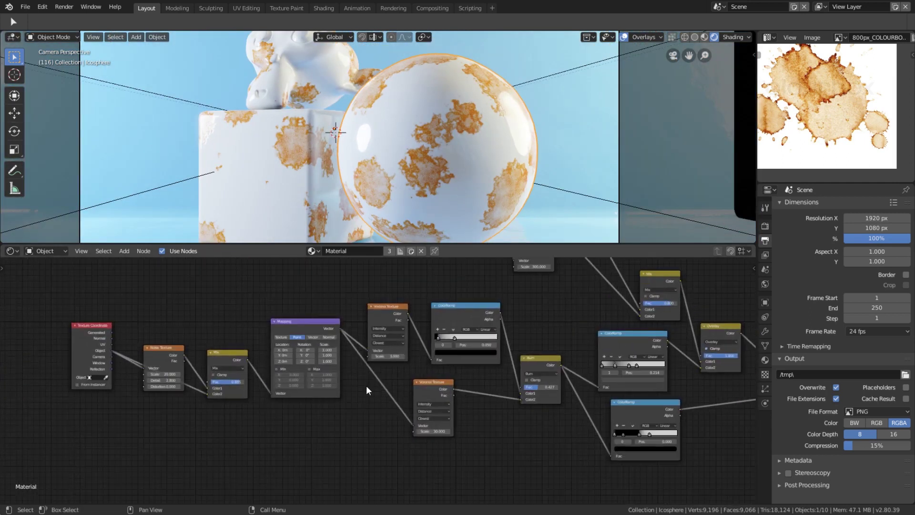
middle_drag(366, 390, 548, 405)
scroll(555, 407, up, 10)
drag(485, 422, 489, 422)
scroll(572, 388, down, 6)
Set the Voronoi Burn node's Fac to about 0.582 and move the light stop of the ColorRamp feeding it to about 0.349
middle_drag(655, 372, 329, 389)
scroll(457, 357, up, 2)
drag(495, 342, 486, 342)
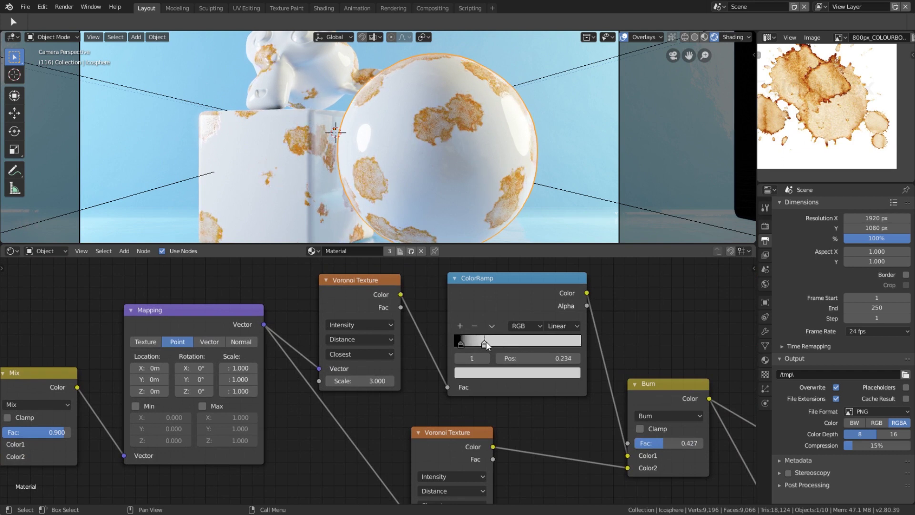
drag(672, 443, 682, 442)
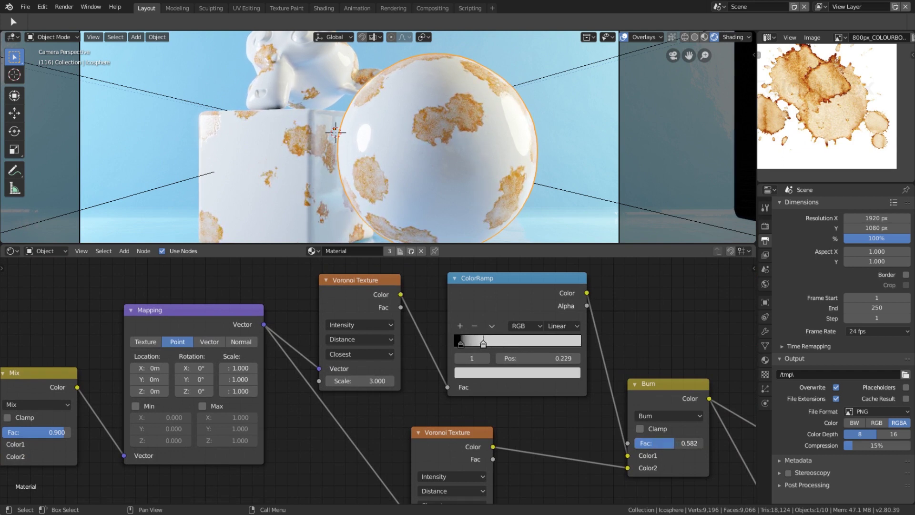
scroll(440, 132, up, 4)
drag(483, 340, 499, 343)
scroll(511, 154, down, 4)
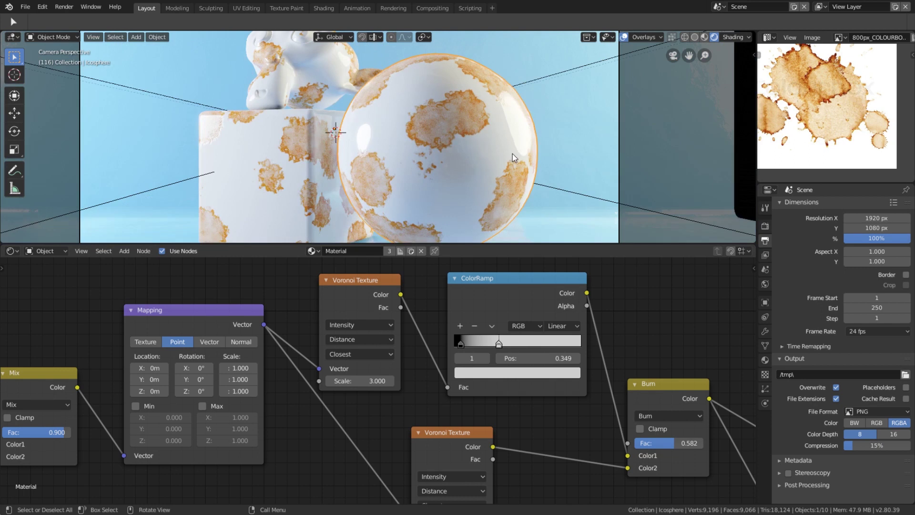
Review the complete node tree and play the animation to examine the finished stains on the objects
scroll(513, 153, up, 1)
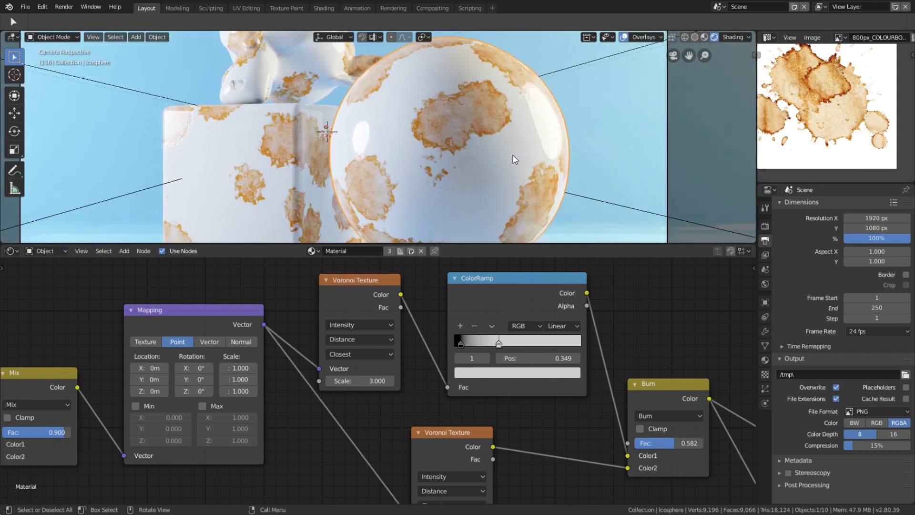
scroll(555, 345, down, 7)
middle_drag(563, 358, 522, 362)
scroll(528, 362, up, 1)
scroll(563, 372, down, 1)
middle_drag(597, 382, 493, 398)
scroll(539, 373, up, 1)
scroll(558, 375, down, 4)
scroll(539, 376, up, 4)
scroll(542, 377, down, 4)
scroll(451, 393, up, 6)
key(space)
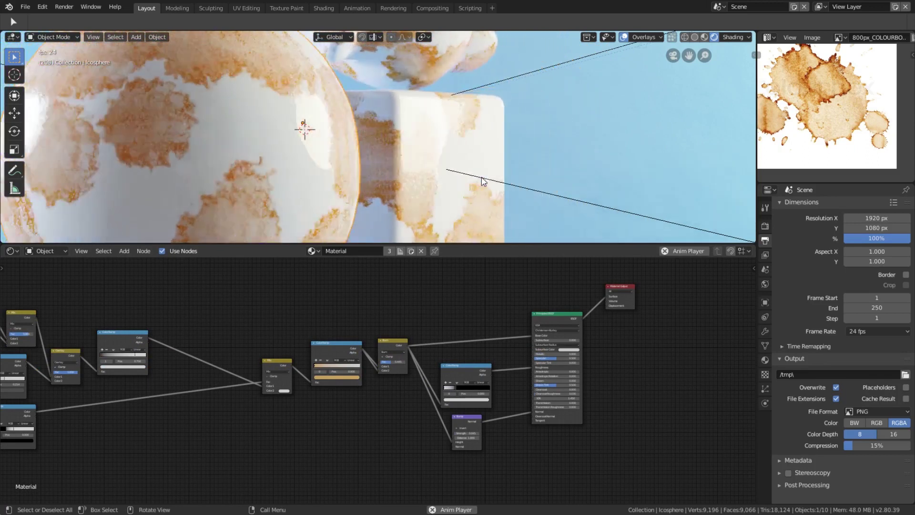
key(space)
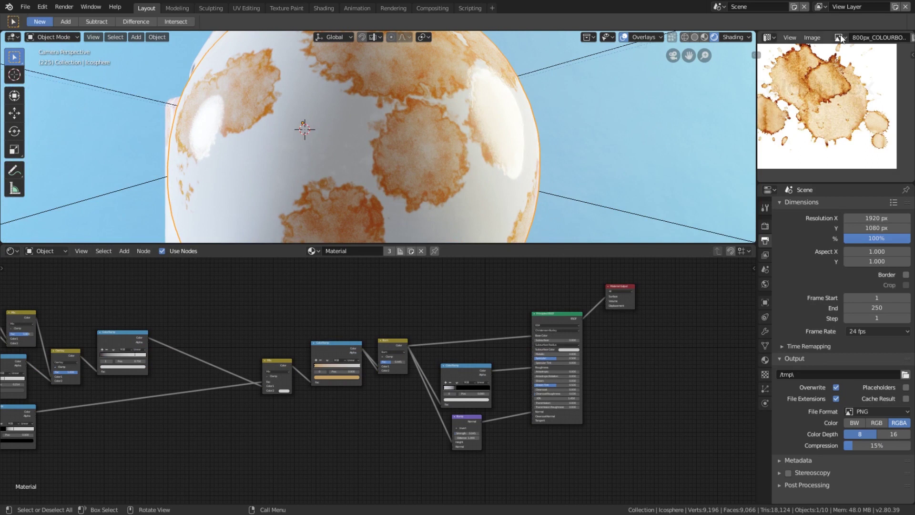
Switch the reference image to Coffee-Ring.jpg and play the animation to compare the stains with it
click(839, 37)
click(808, 71)
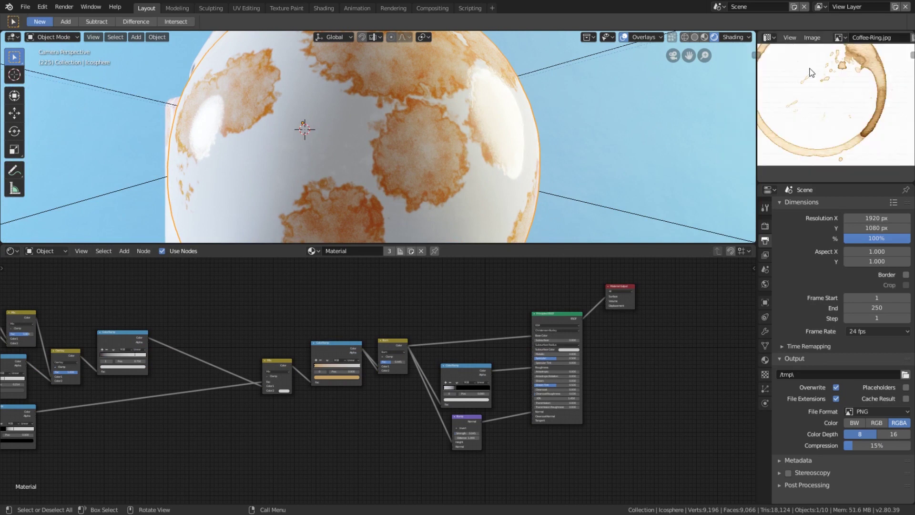
key(space)
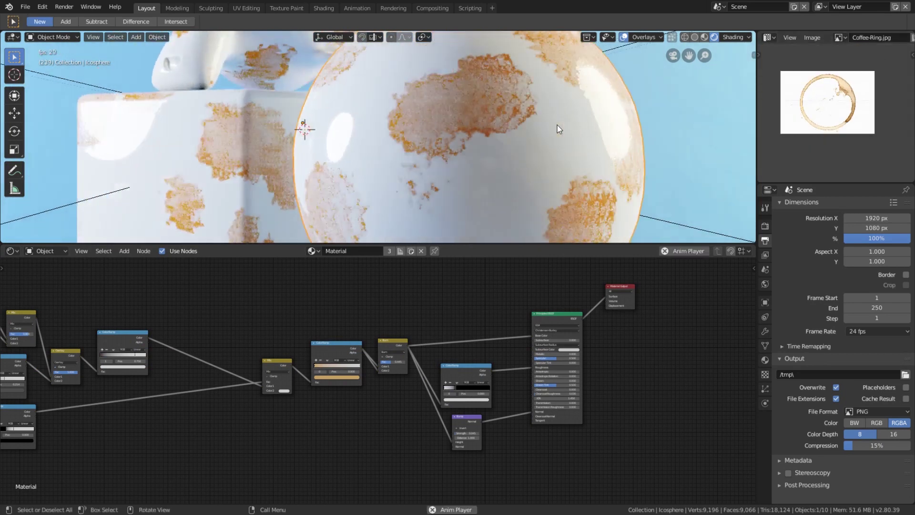
key(space)
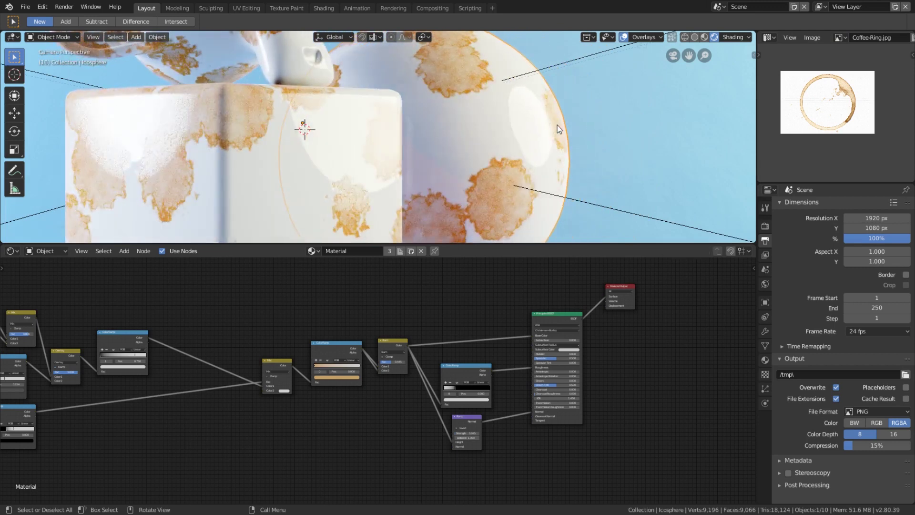